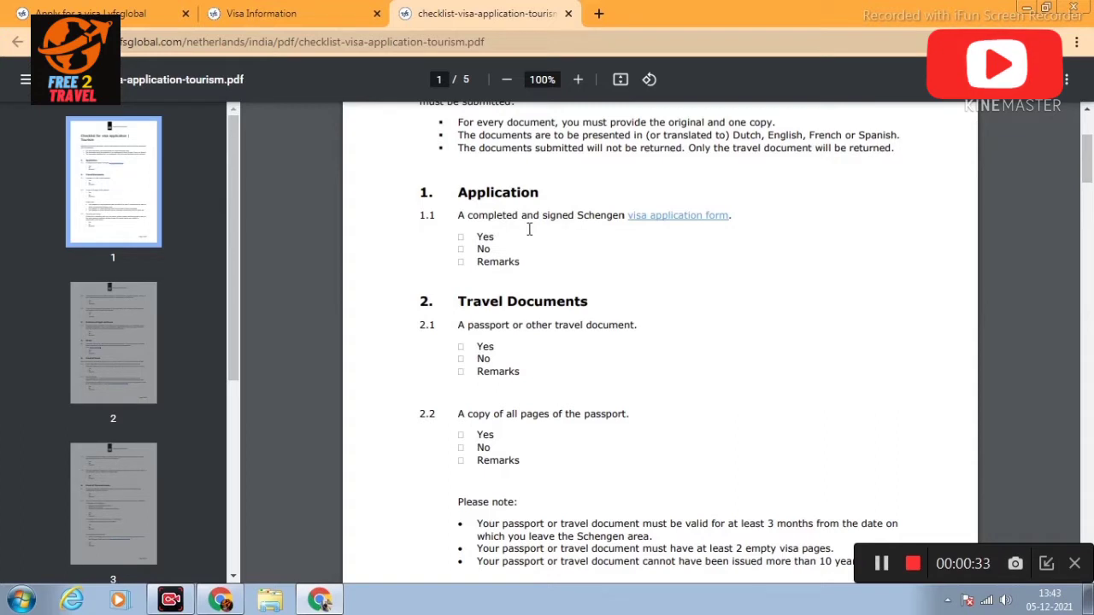
# Step: Scroll to the end of page 1: passport-copy rules, validity notes and item 2.3 Travelling with minors
pyautogui.moveTo(1088, 167); pyautogui.dragTo(1089, 171)
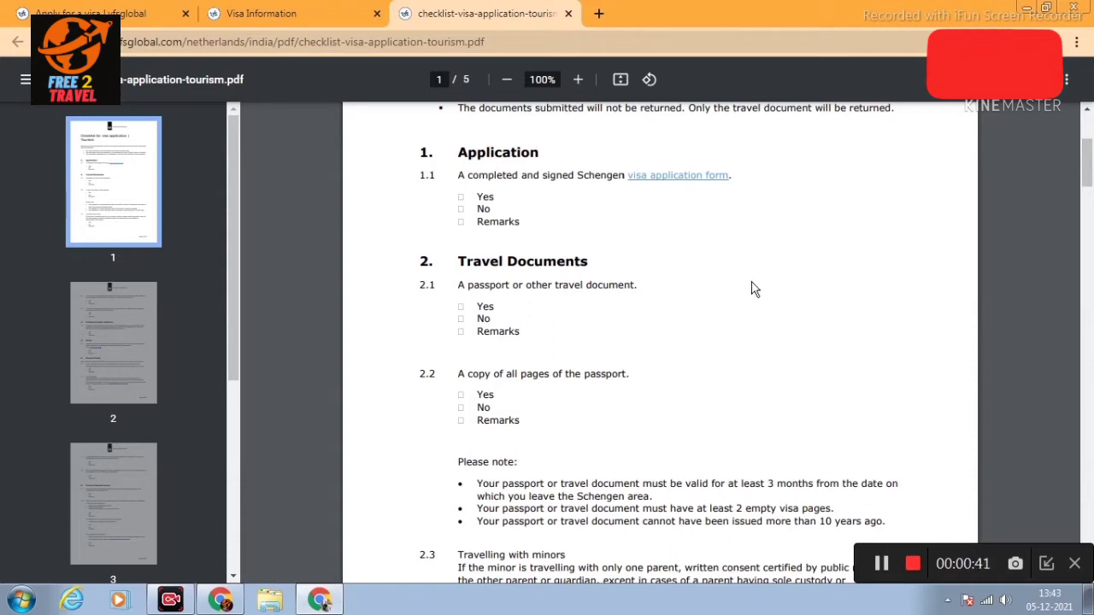
pyautogui.scroll(-2, 752, 288)
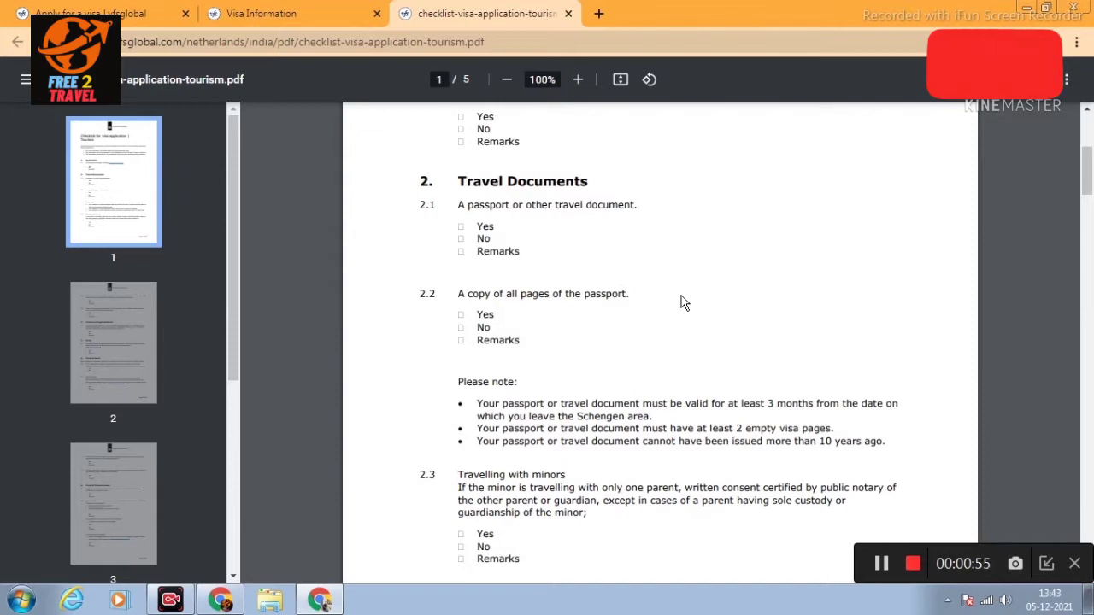
pyautogui.scroll(-1, 684, 303)
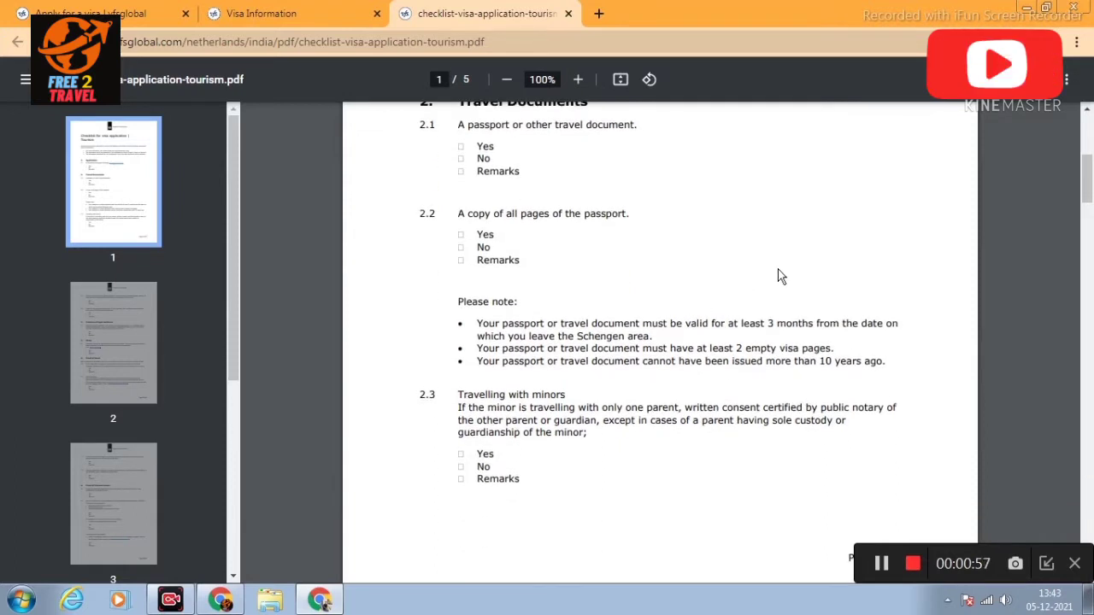
pyautogui.scroll(-1, 781, 276)
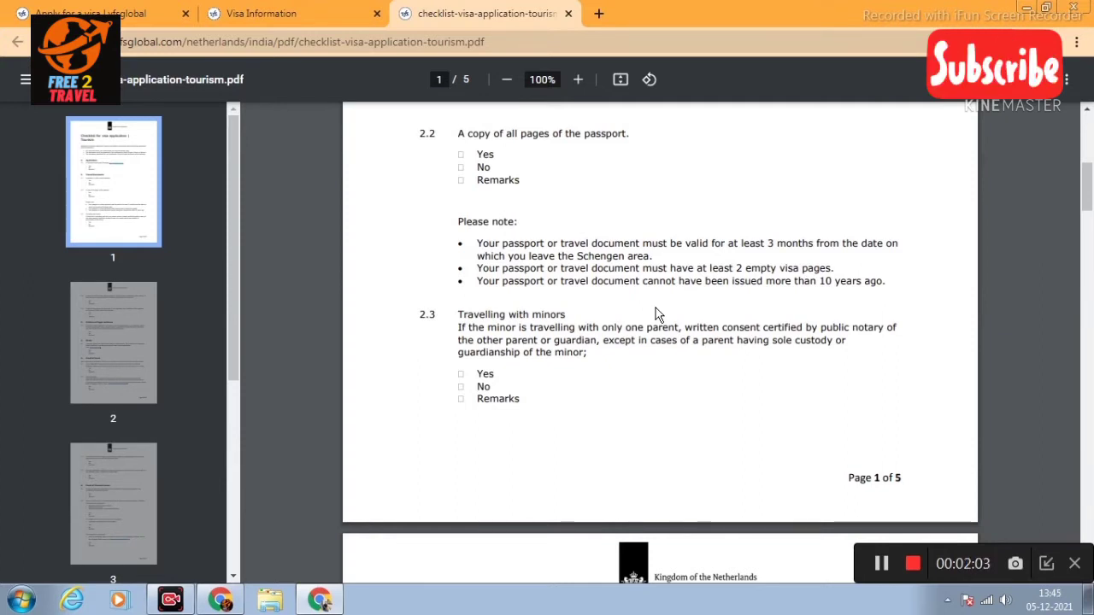
# Step: Scroll into page 2 and highlight the legal residence requirement text in item 3.1
pyautogui.scroll(-4, 722, 356)
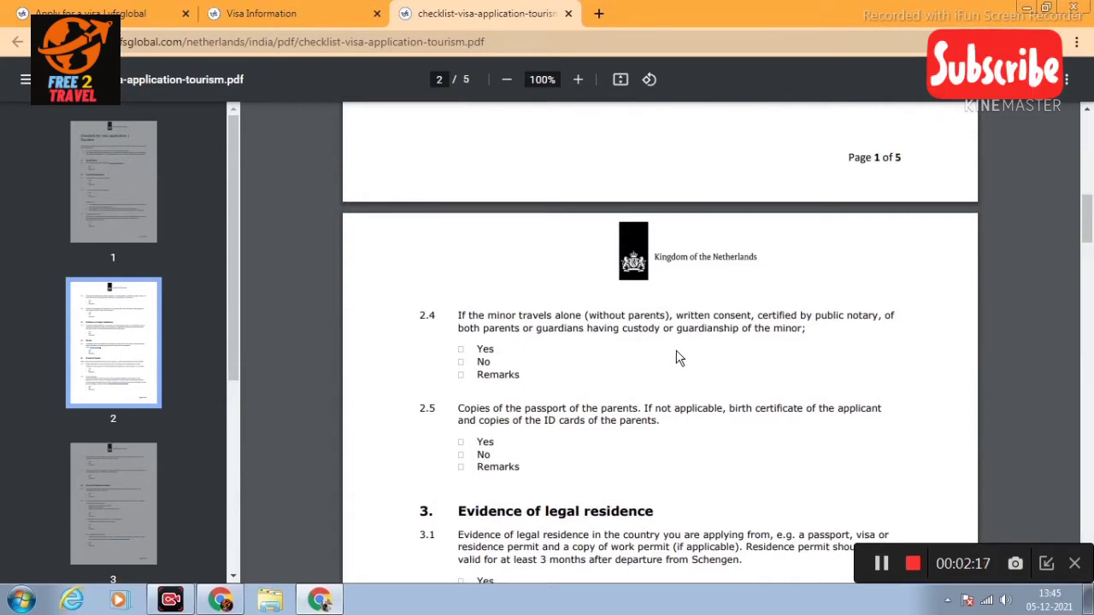
pyautogui.scroll(-1, 679, 360)
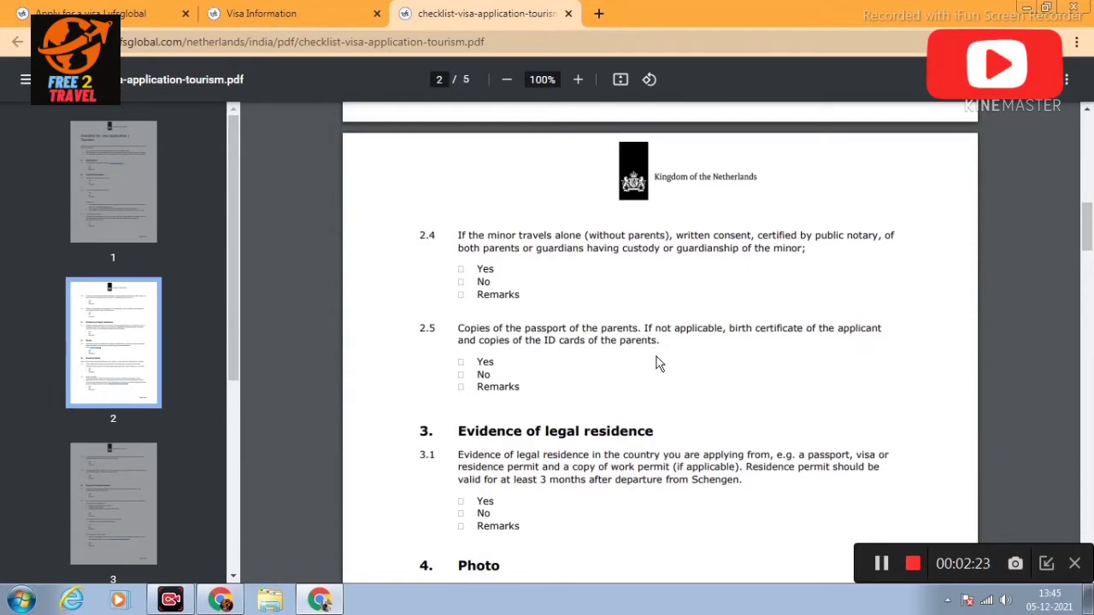
pyautogui.scroll(-1, 659, 364)
pyautogui.scroll(-1, 684, 364)
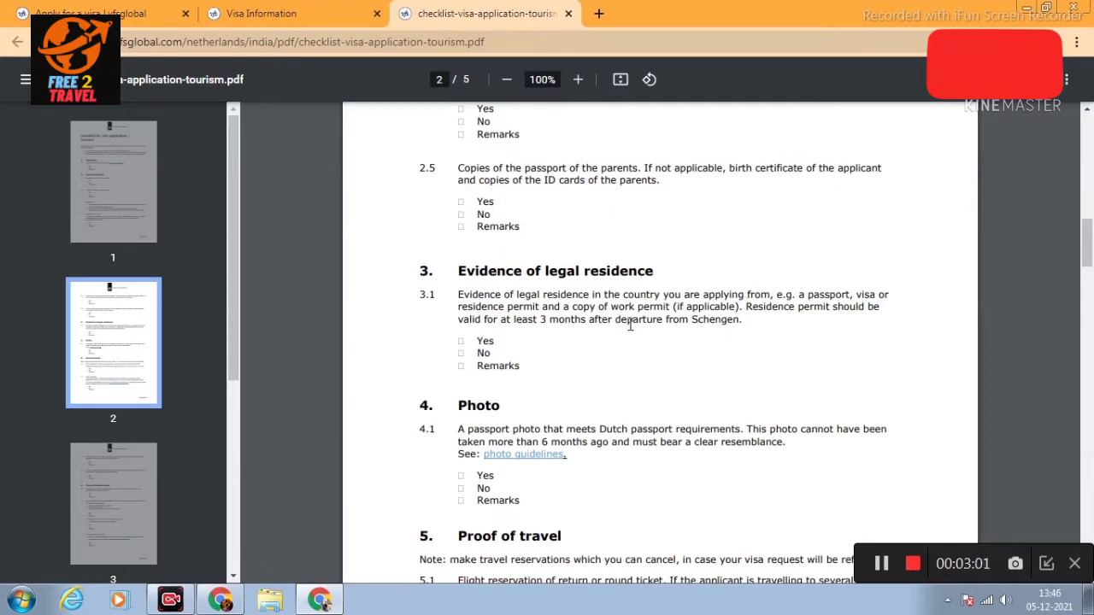
pyautogui.moveTo(601, 309); pyautogui.dragTo(658, 298)
# Step: Clear the 3.1 highlight and continue to items 5.1 flight and 5.2 Proof of lodging
pyautogui.click(665, 349)
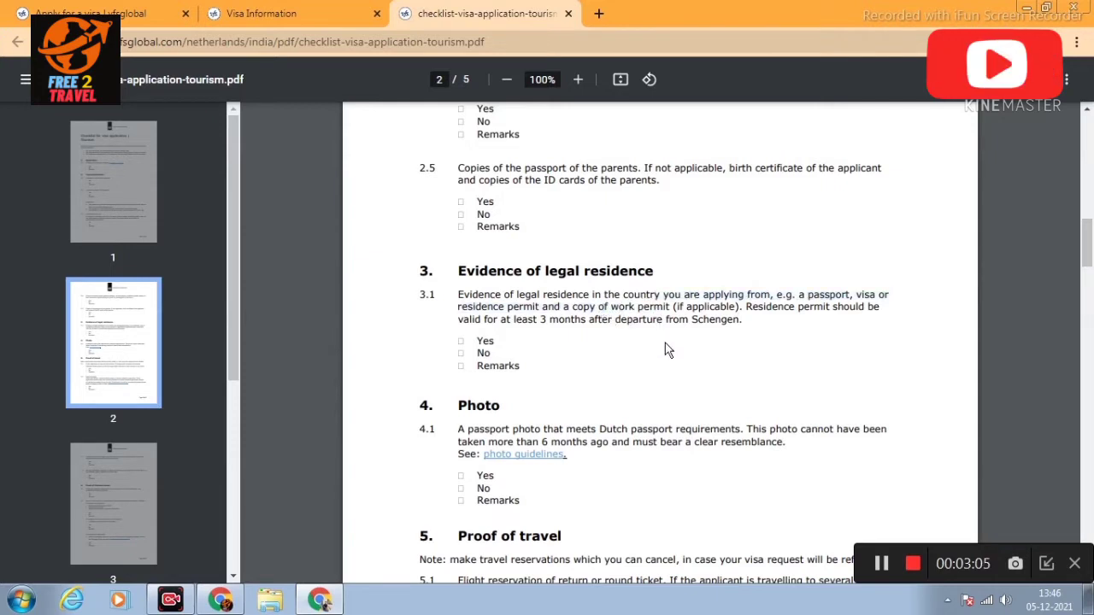
pyautogui.scroll(-1, 669, 344)
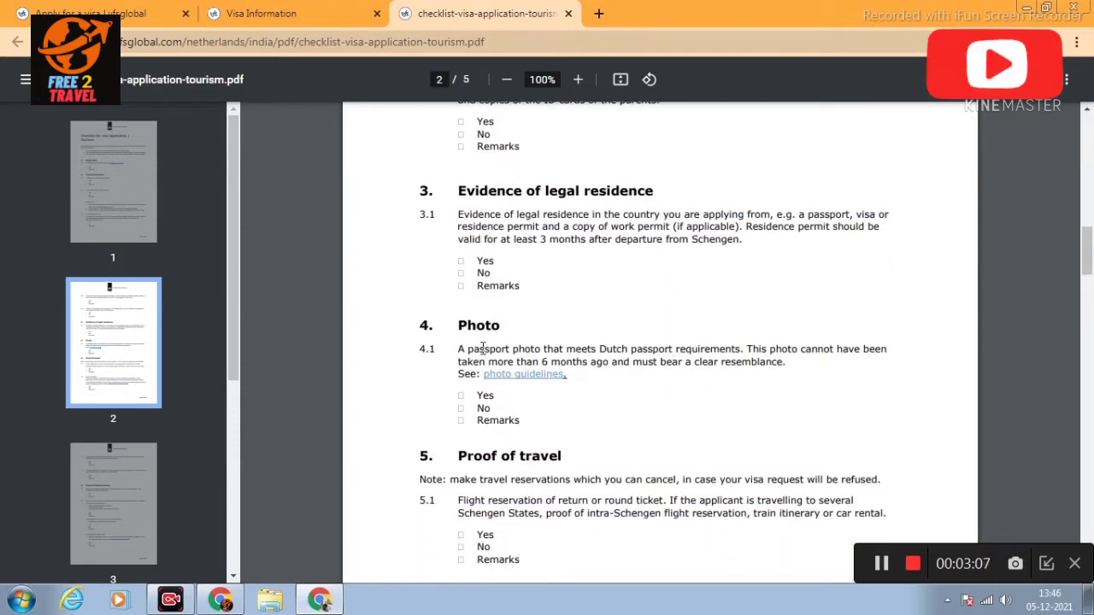
pyautogui.scroll(-1, 726, 339)
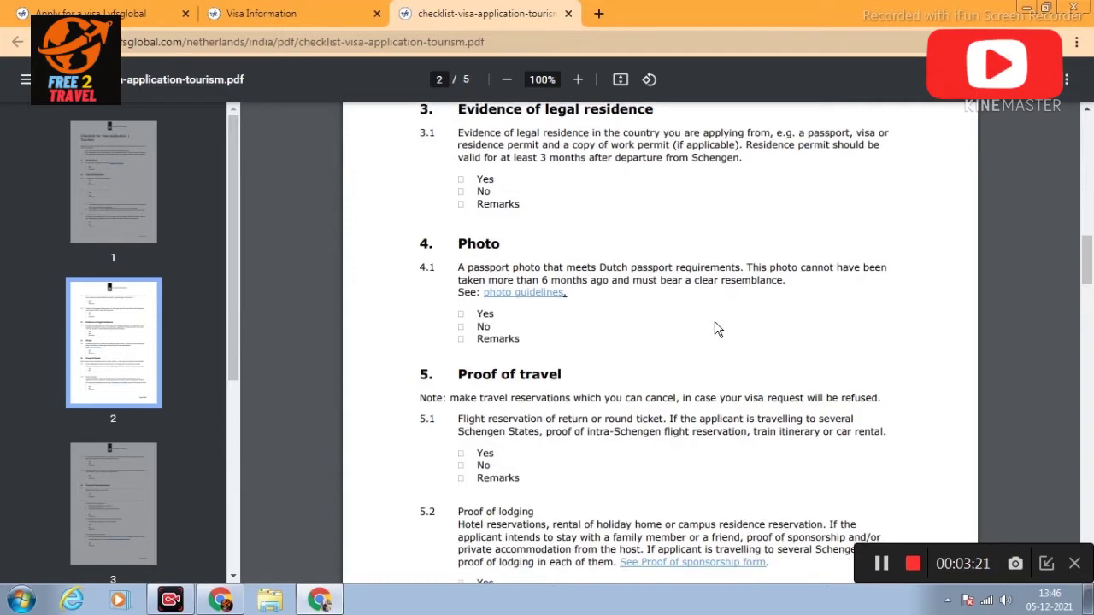
pyautogui.scroll(-1, 710, 325)
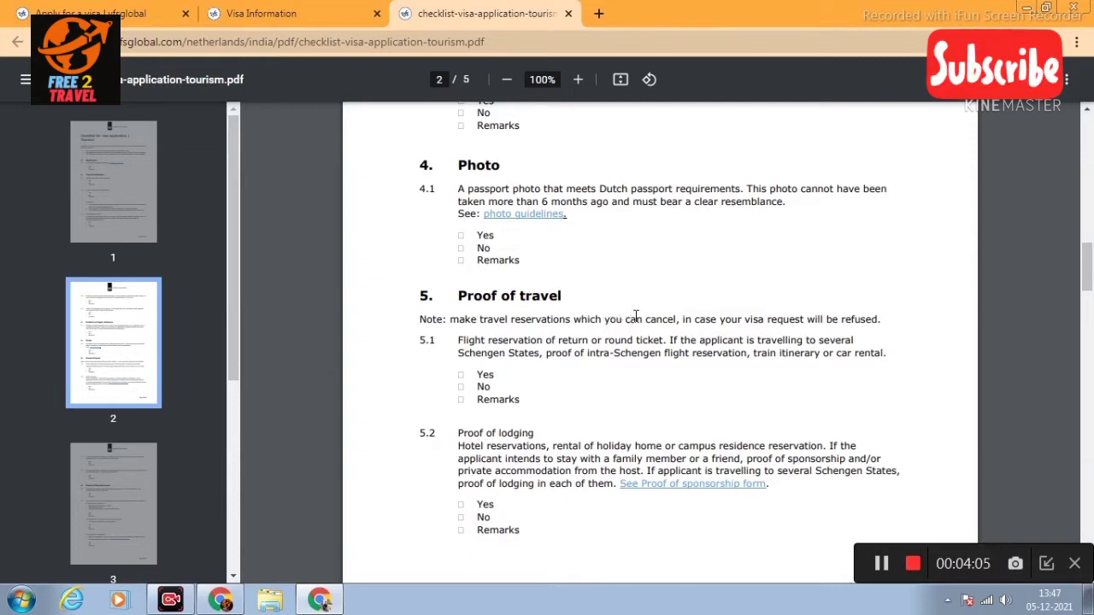
# Step: Scroll past the page 2 footer to page 3's header and item 5.3
pyautogui.scroll(-1, 641, 318)
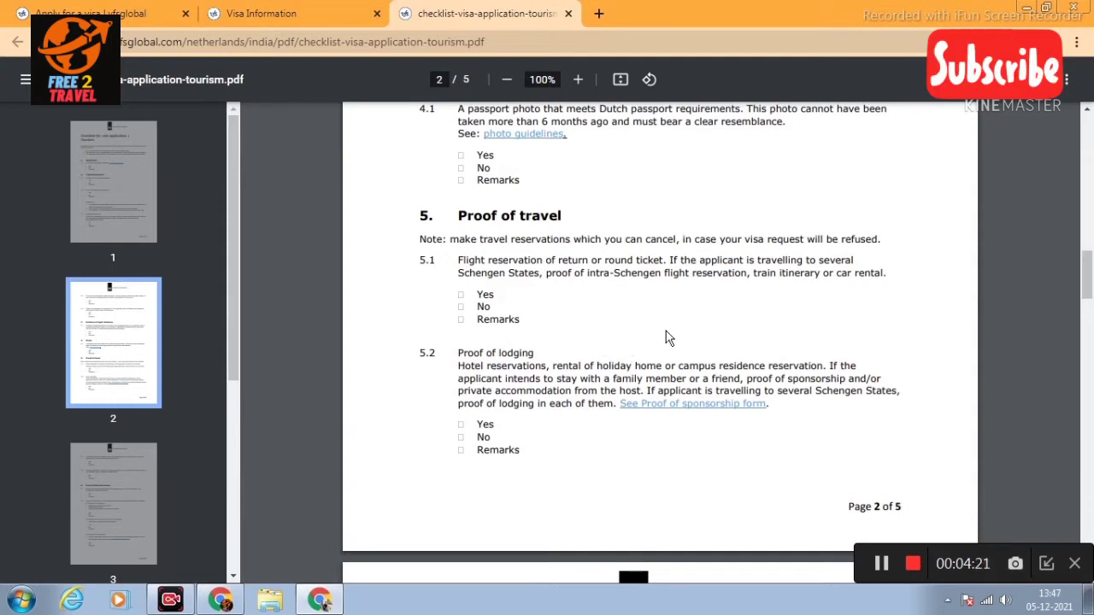
pyautogui.scroll(-2, 676, 342)
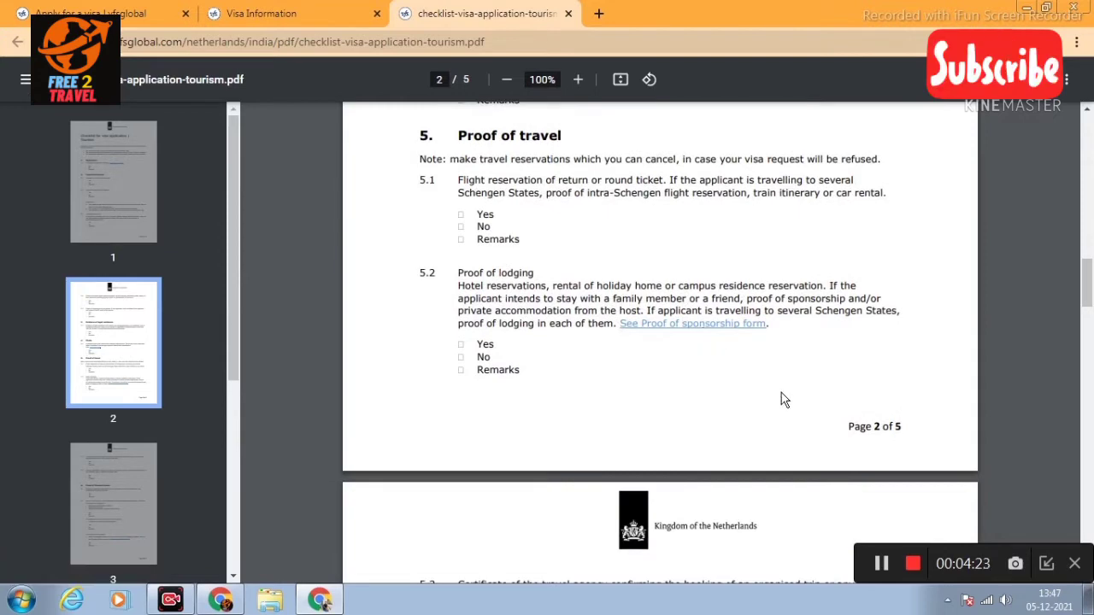
pyautogui.scroll(-4, 782, 398)
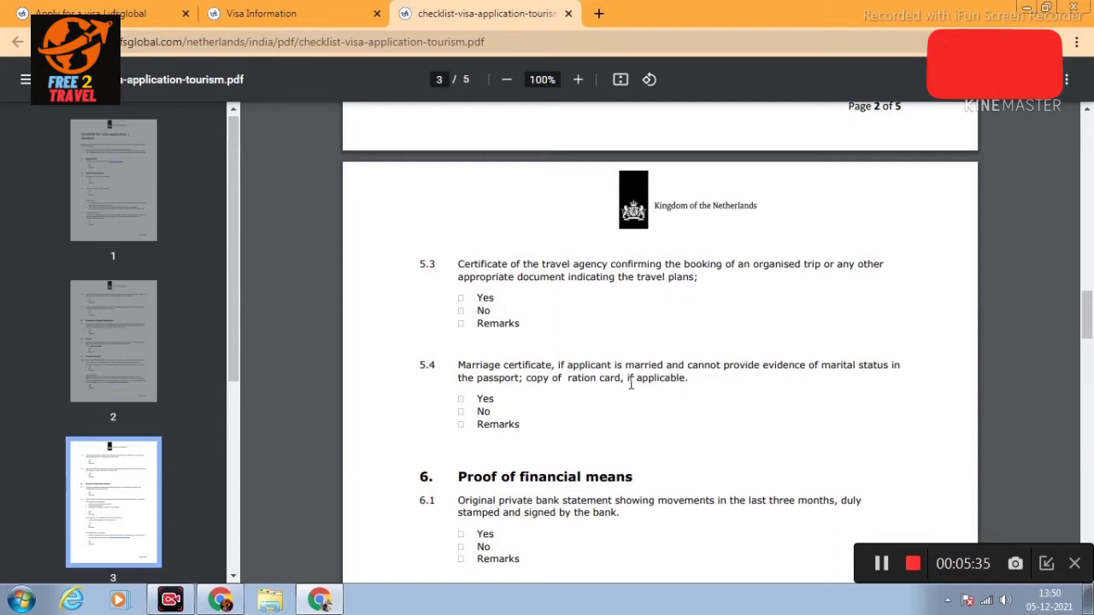
# Step: Highlight 'copy of ration card' and 'if applicable' in item 5.4, clearing each afterwards
pyautogui.moveTo(527, 379); pyautogui.dragTo(622, 378)
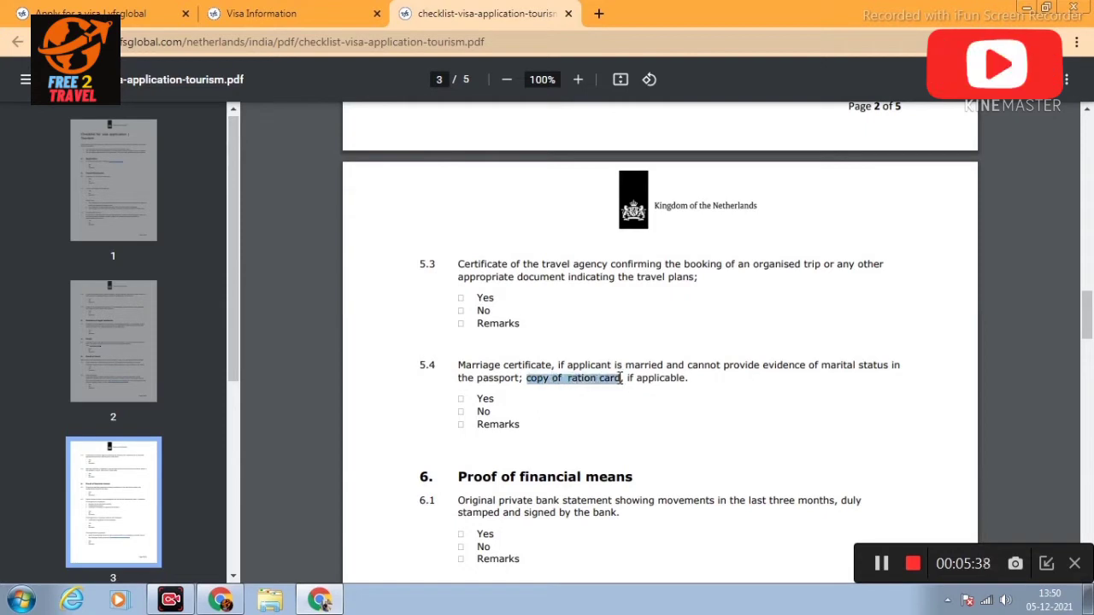
pyautogui.click(621, 391)
pyautogui.moveTo(633, 386); pyautogui.dragTo(681, 385)
pyautogui.click(681, 385)
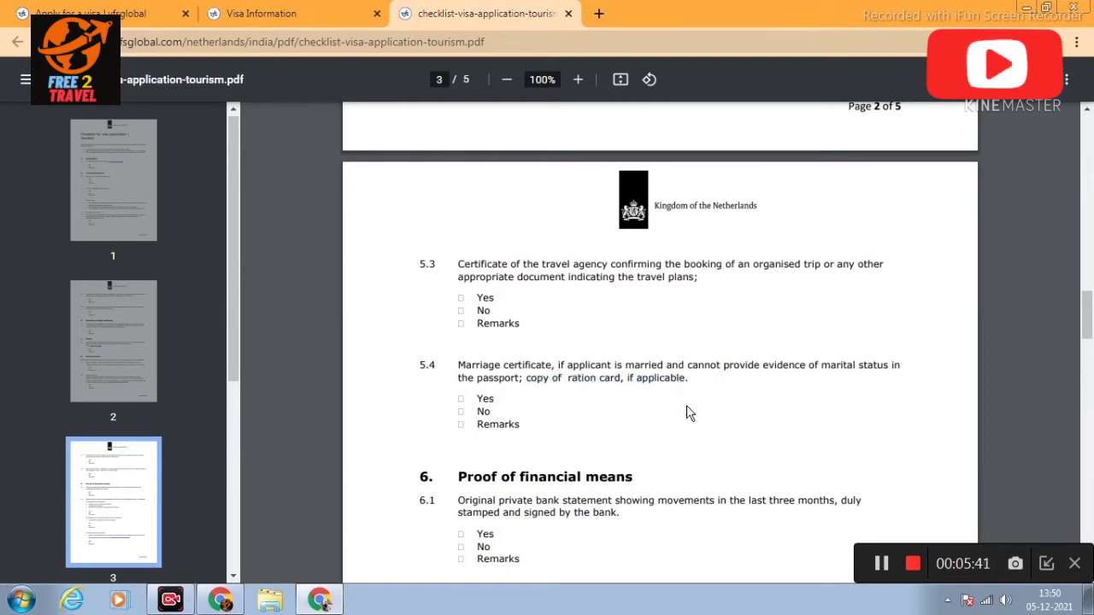
# Step: Scroll through the rest of page 3 to page 4's pension items and section 7
pyautogui.scroll(-2, 689, 412)
pyautogui.scroll(-1, 692, 410)
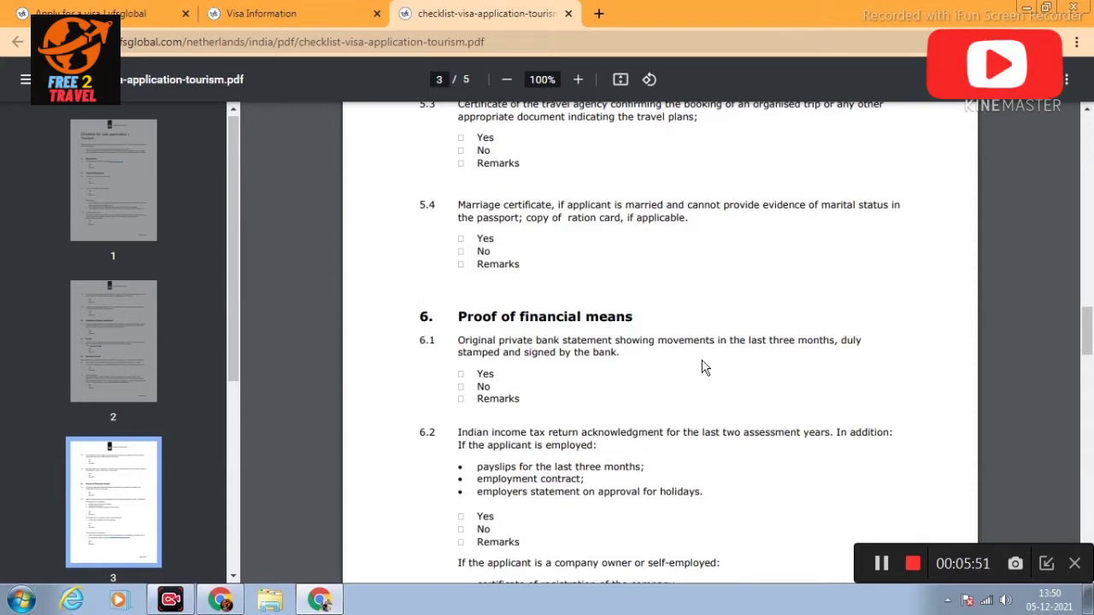
pyautogui.scroll(-1, 706, 368)
pyautogui.scroll(-2, 706, 367)
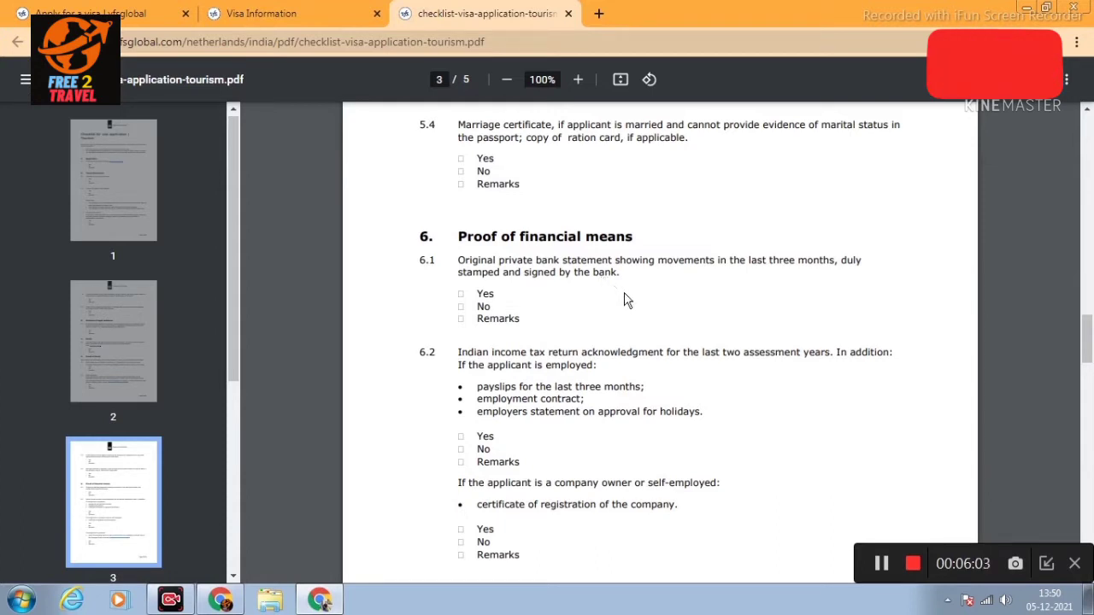
pyautogui.scroll(-1, 624, 295)
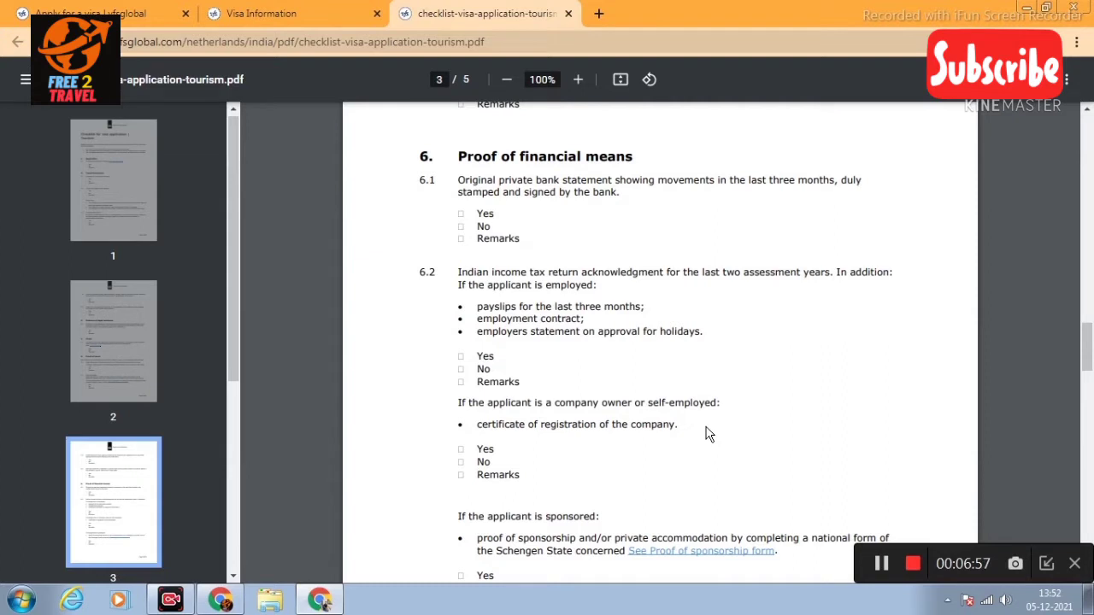
pyautogui.scroll(-1, 706, 430)
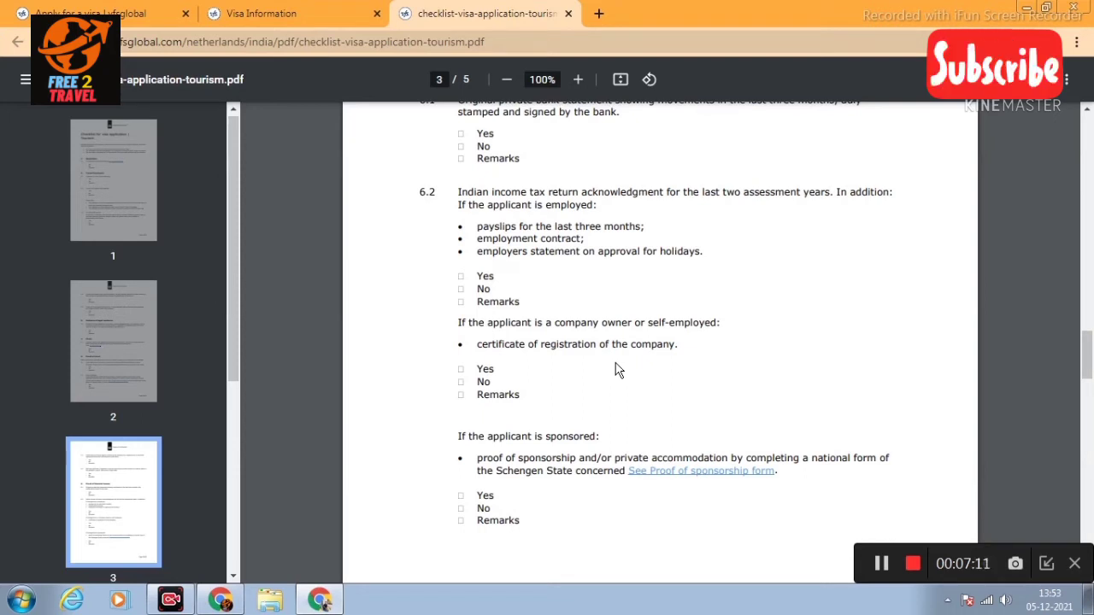
pyautogui.scroll(-1, 641, 371)
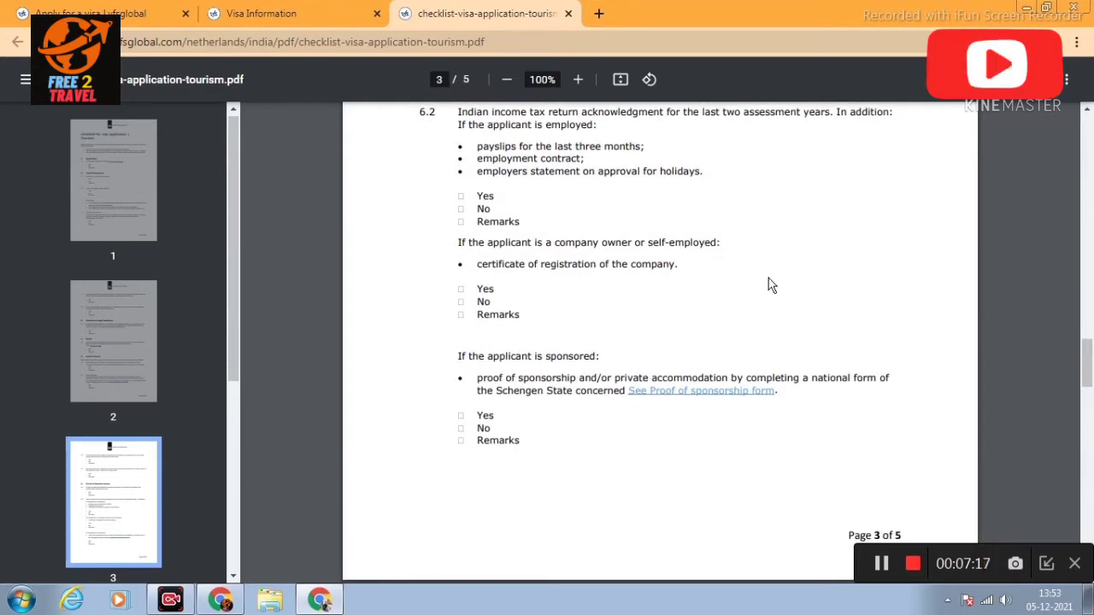
pyautogui.scroll(-4, 768, 278)
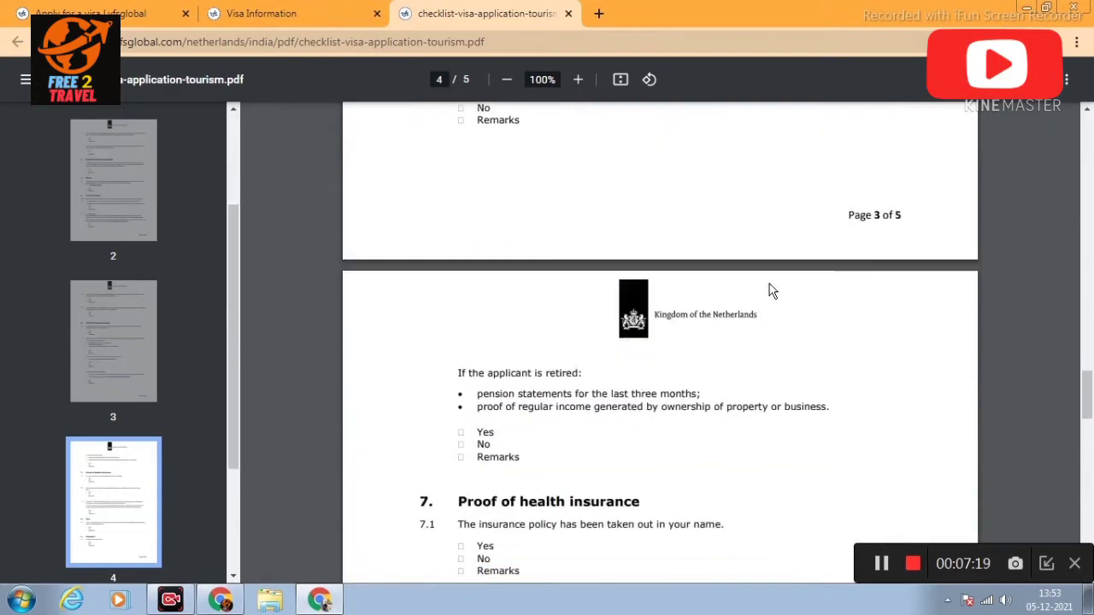
# Step: Scroll through sections 7–9 and briefly highlight the € 30.000 medical cover in item 7.3
pyautogui.scroll(-1, 769, 290)
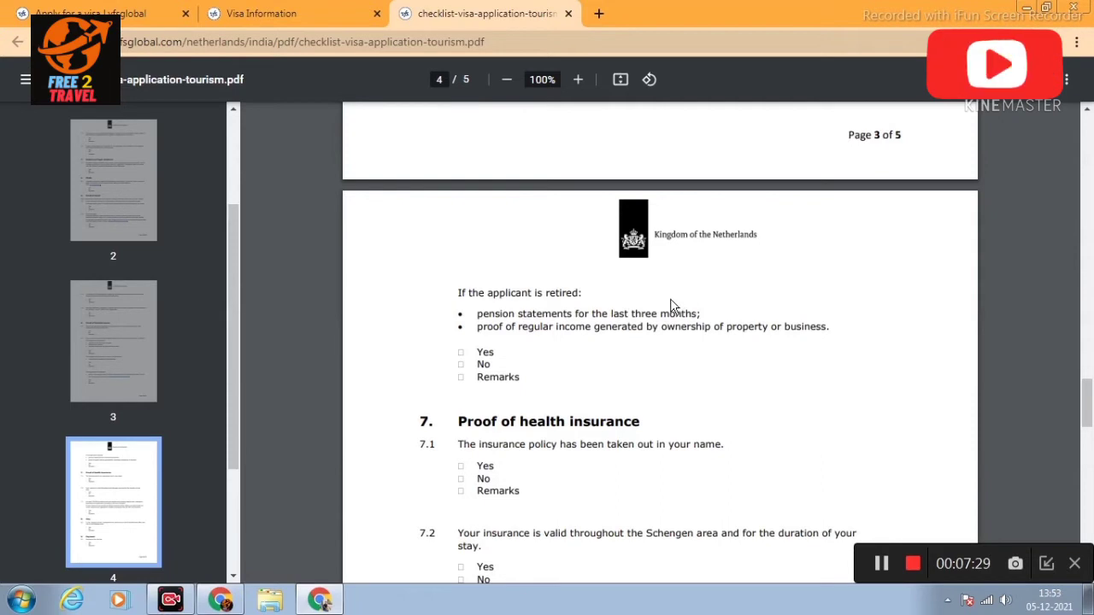
pyautogui.scroll(-1, 708, 342)
pyautogui.scroll(-1, 708, 349)
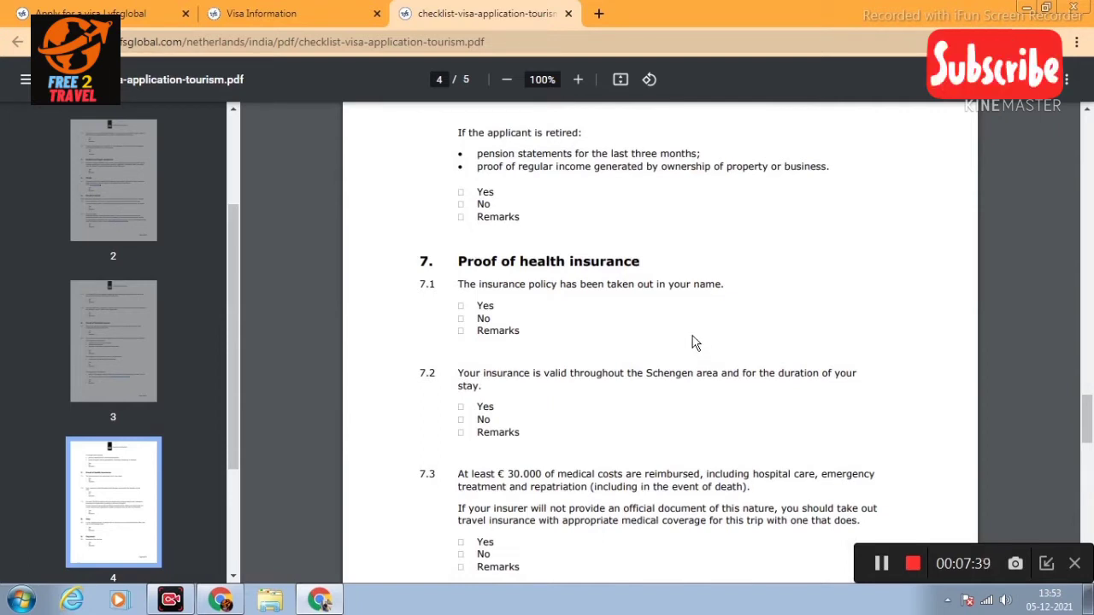
pyautogui.scroll(-1, 690, 329)
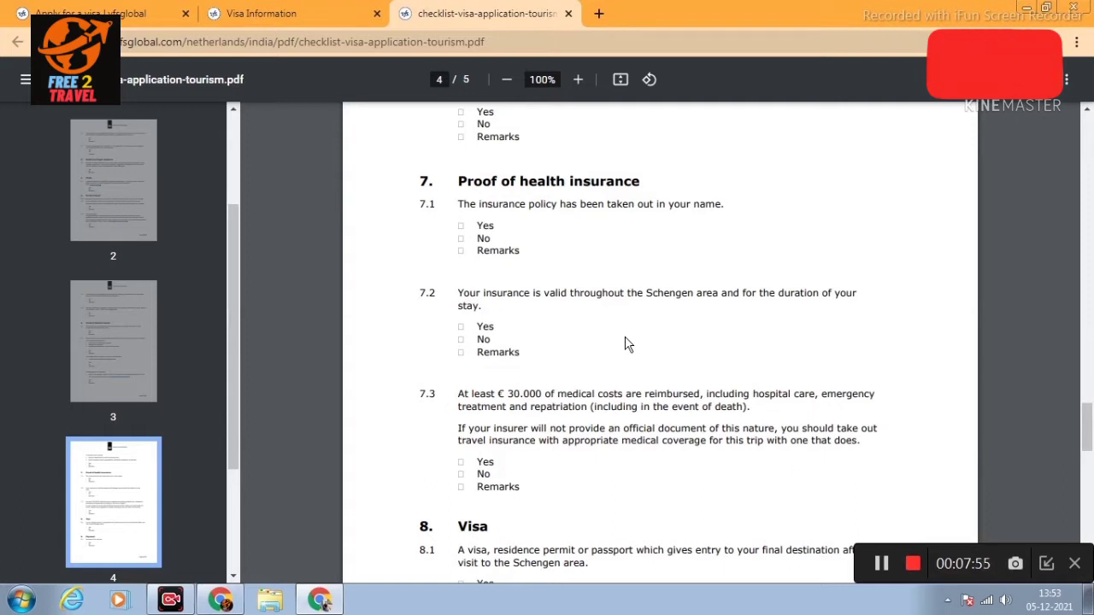
pyautogui.scroll(-1, 625, 343)
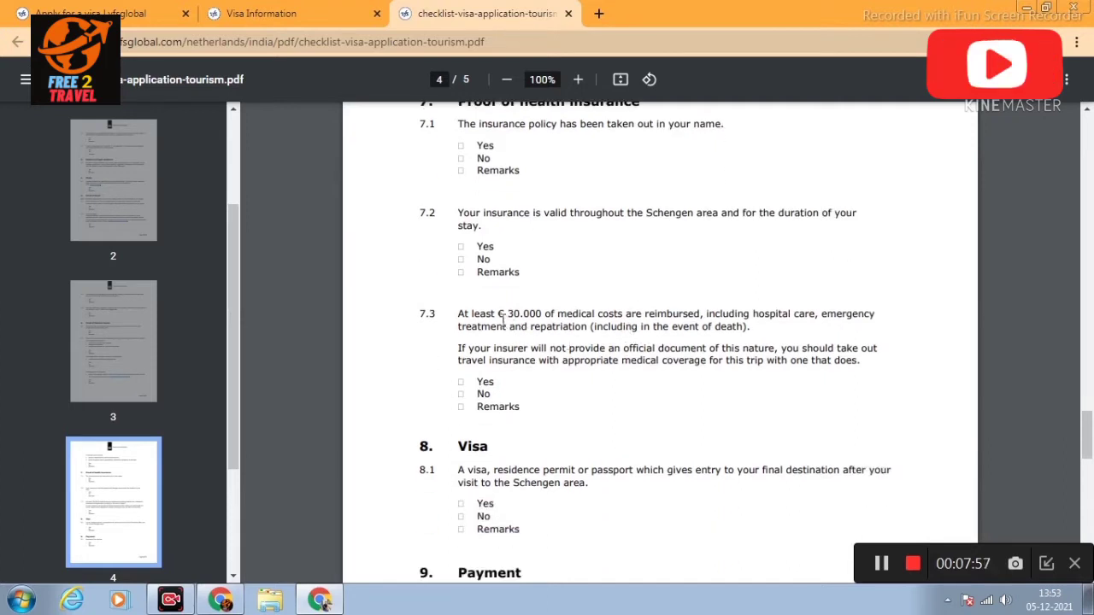
pyautogui.moveTo(511, 318); pyautogui.dragTo(580, 318)
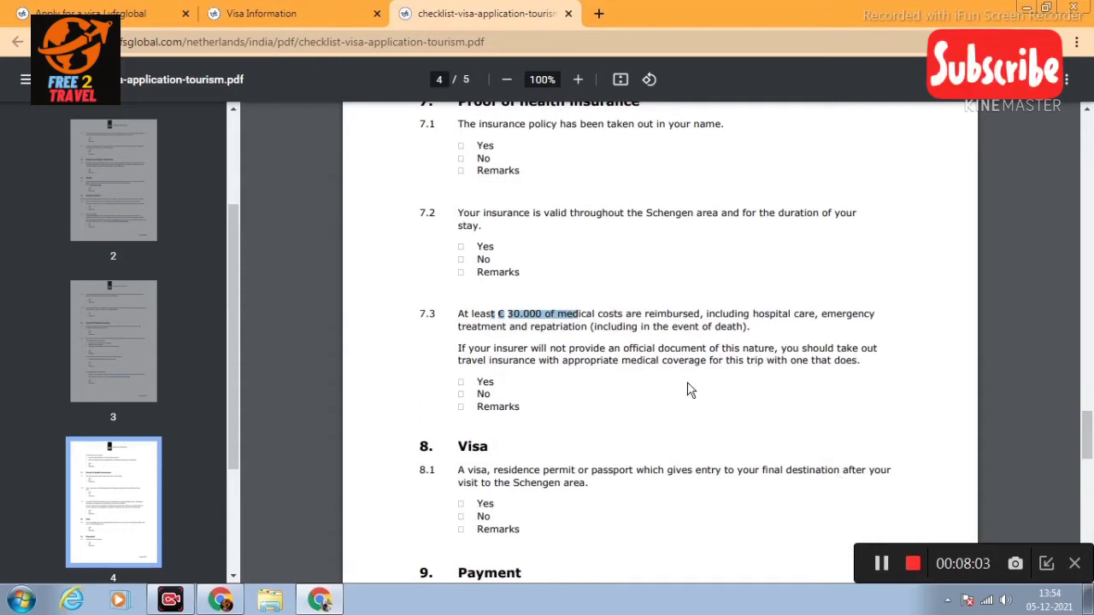
pyautogui.click(678, 406)
# Step: Scroll to page 5's notes on passport retention and non-refundable fees
pyautogui.scroll(-1, 549, 392)
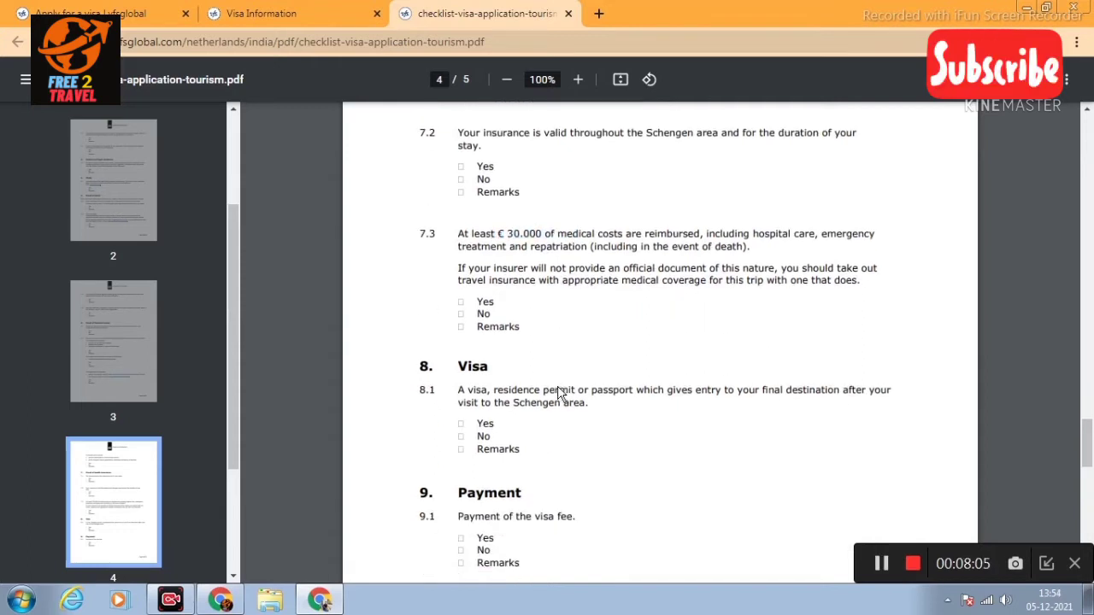
pyautogui.scroll(-1, 517, 416)
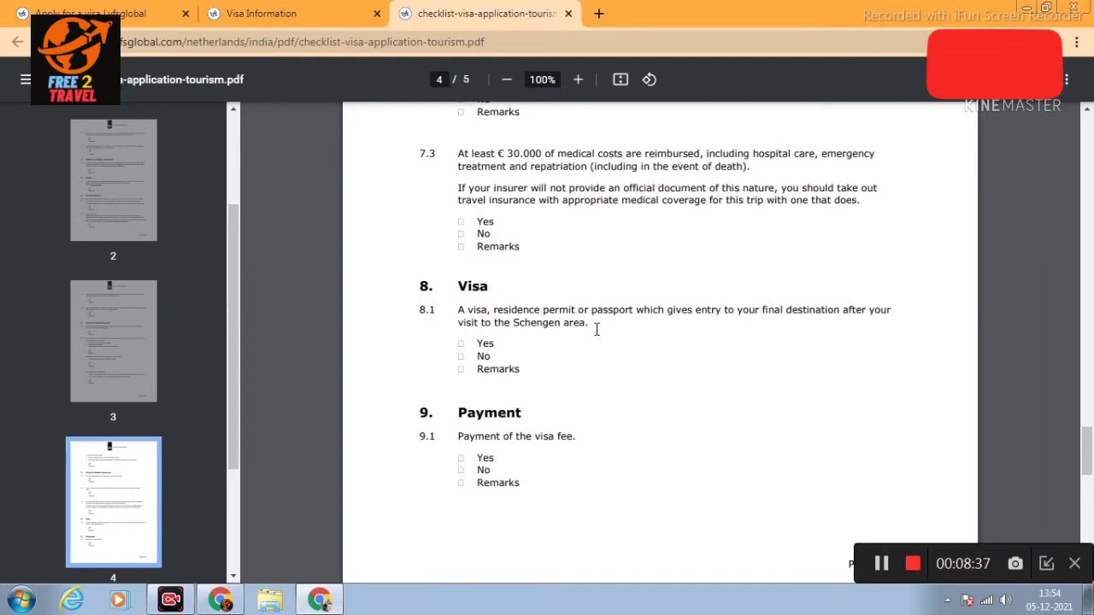
pyautogui.scroll(-1, 613, 347)
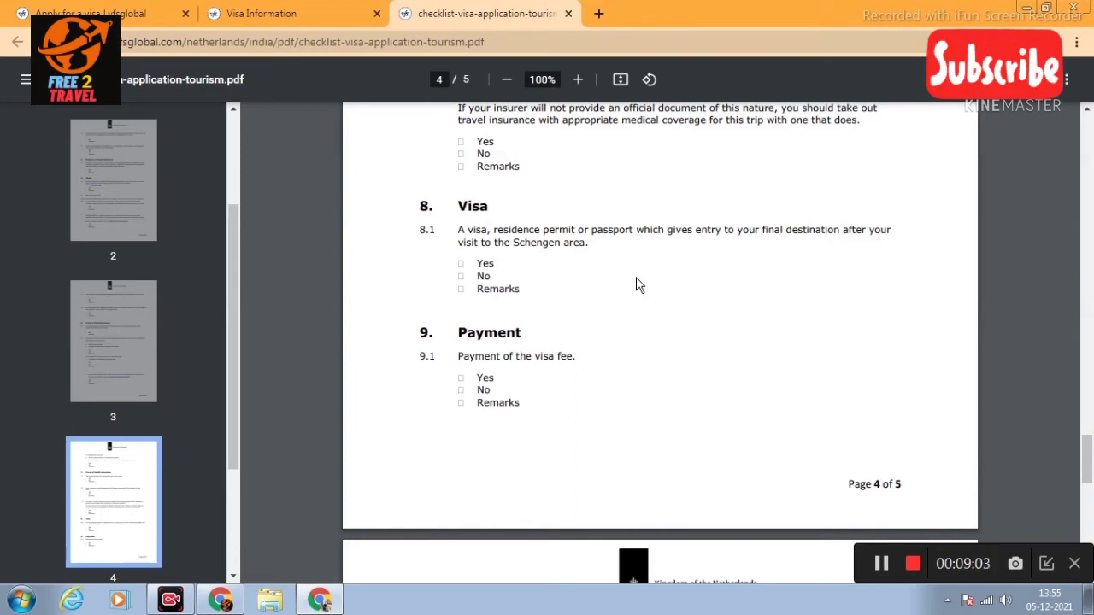
pyautogui.scroll(-5, 678, 304)
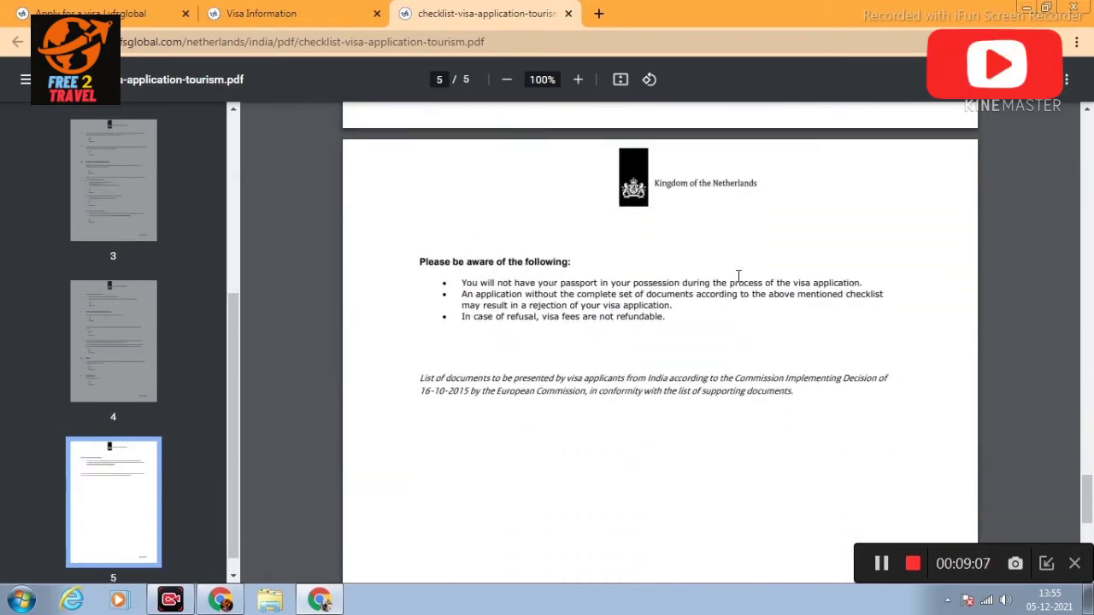
# Step: Return to page 1's 'Checklist for visa application | Tourism' title and Application section
pyautogui.scroll(2, 879, 315)
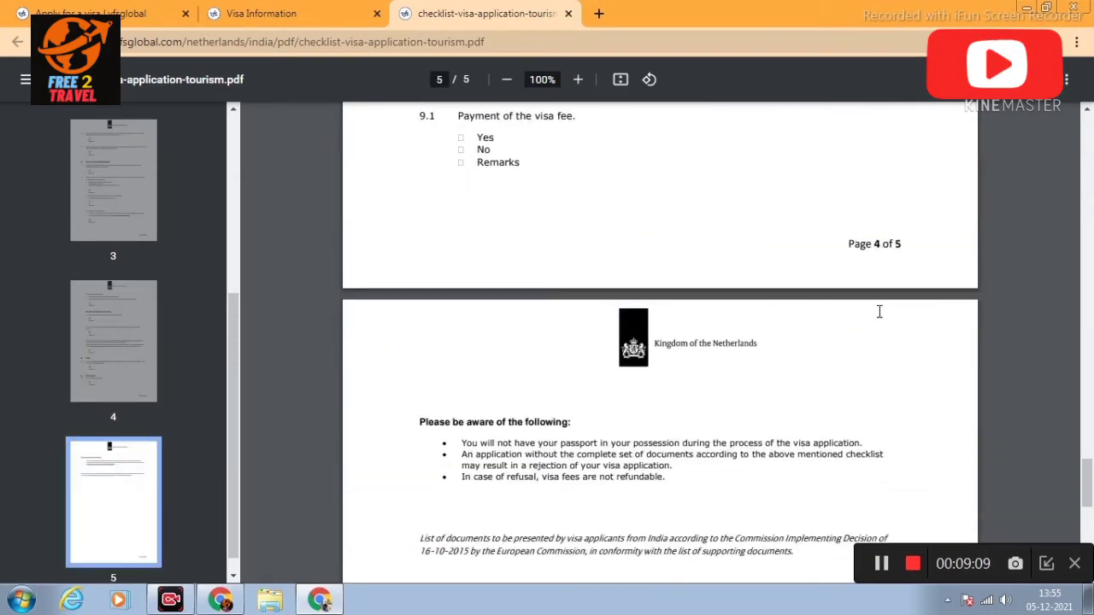
pyautogui.scroll(-1, 880, 312)
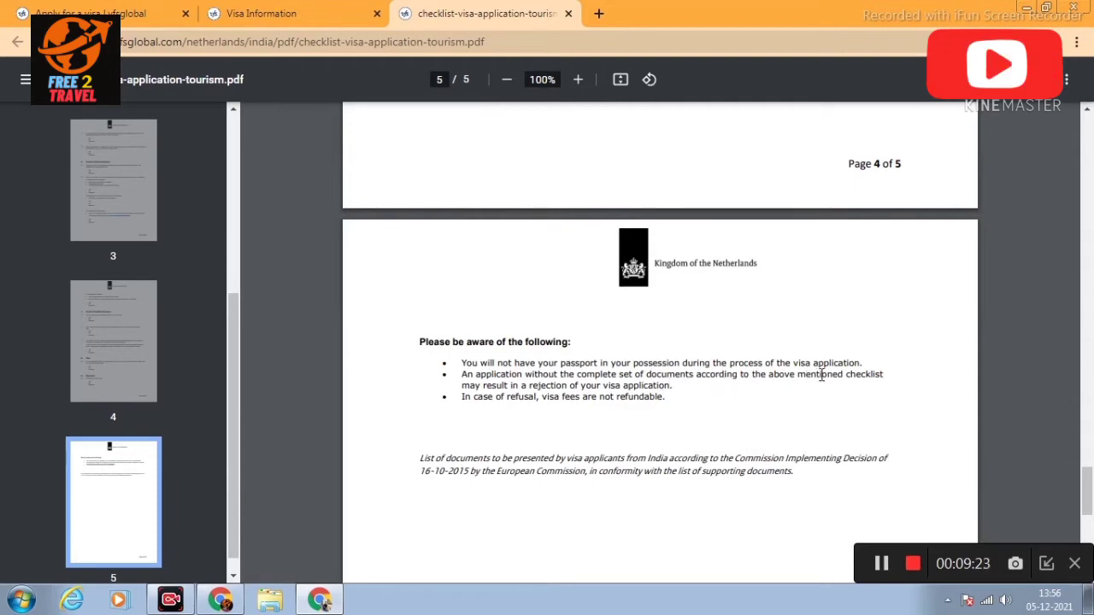
pyautogui.scroll(15, 822, 376)
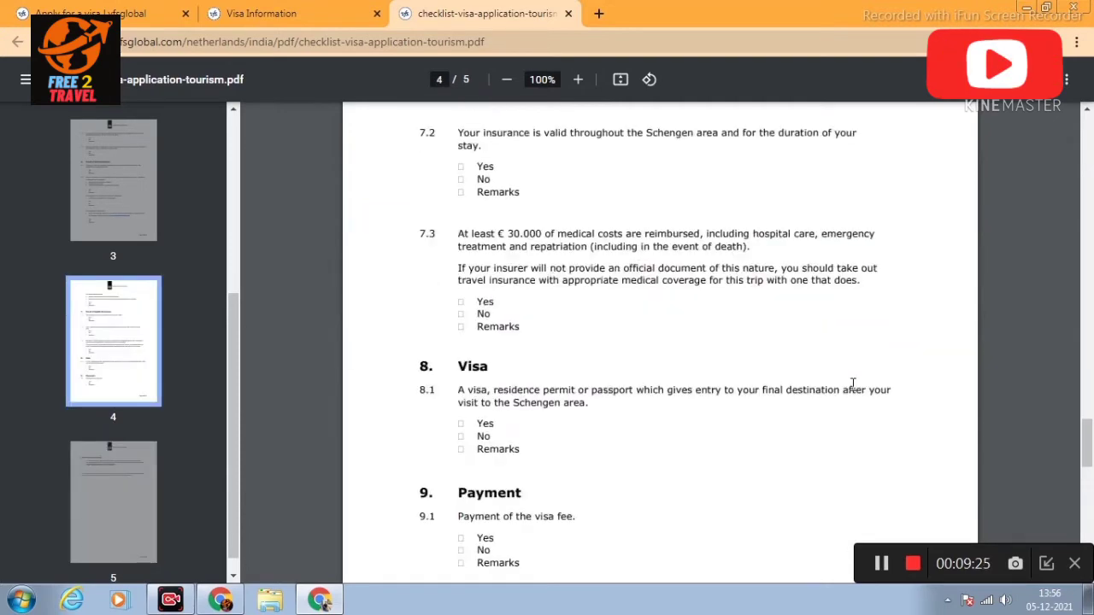
pyautogui.scroll(15, 853, 385)
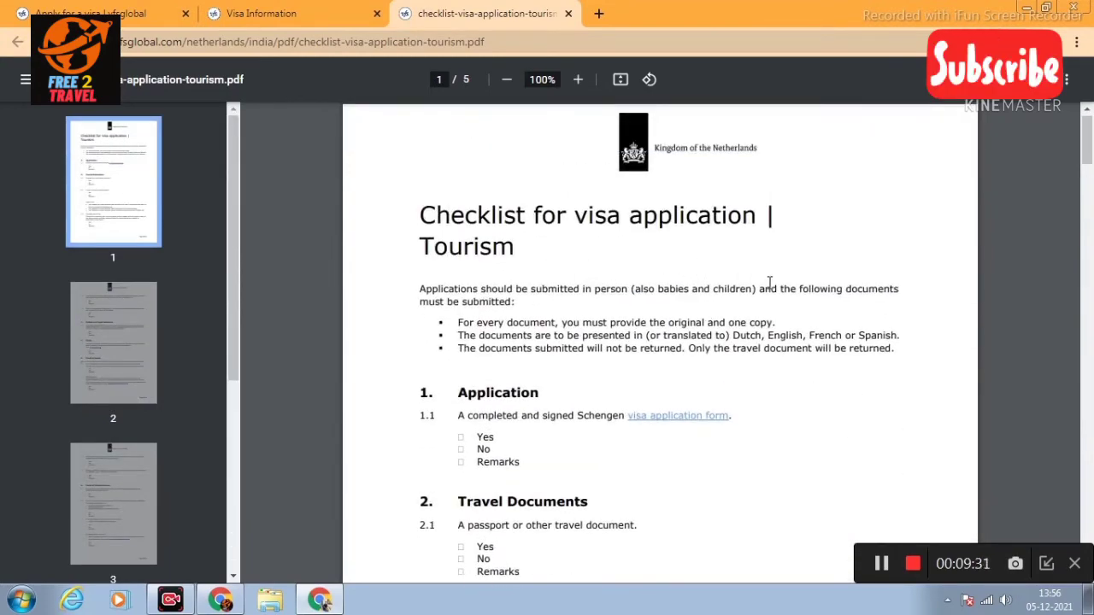
pyautogui.scroll(-2, 769, 283)
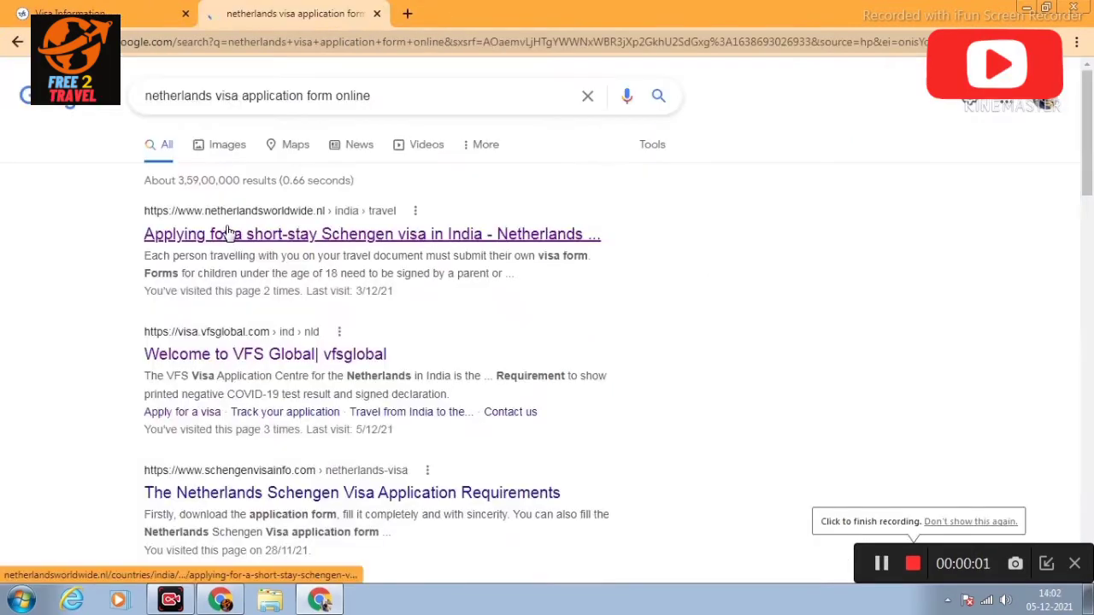
# Step: Open the netherlandsworldwide.nl result on applying for a short-stay Schengen visa in India
pyautogui.click(305, 230)
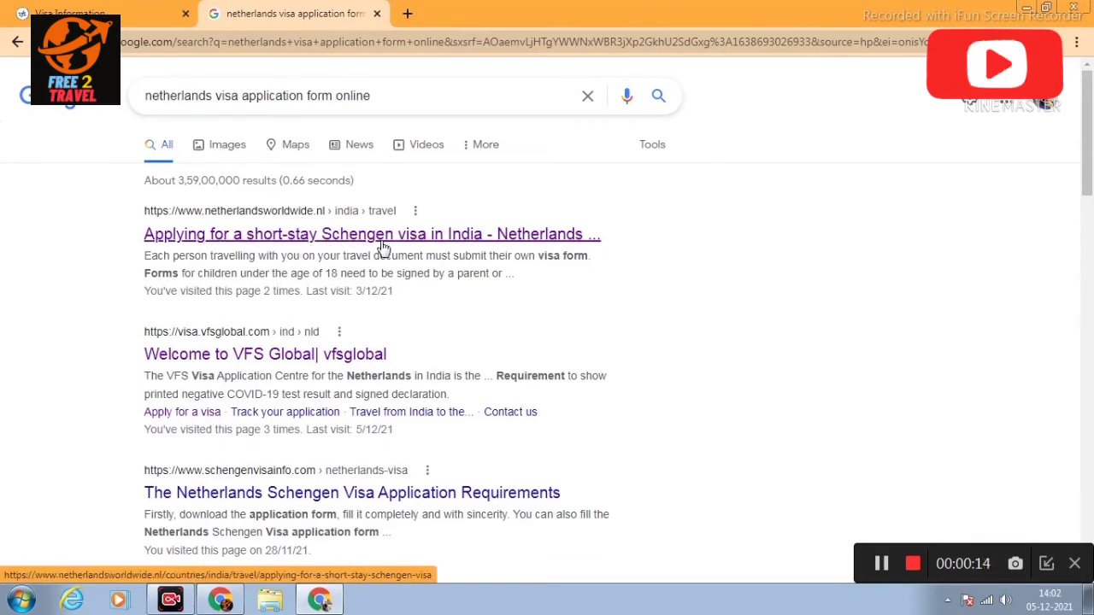
pyautogui.click(436, 240)
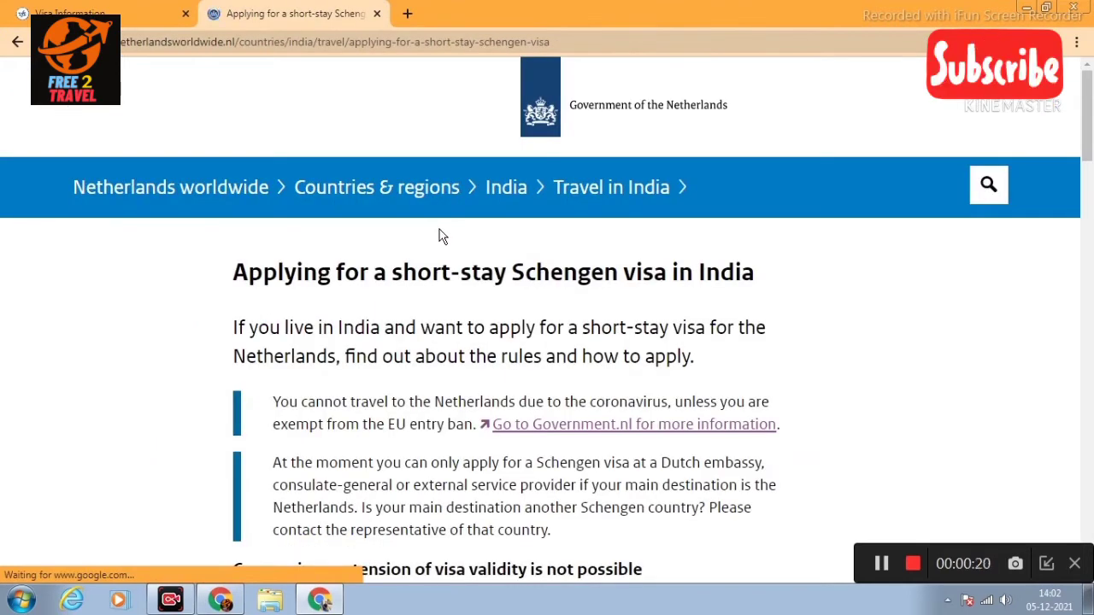
# Step: Follow the 'visa application form' link under 'What do I need to do?'
pyautogui.scroll(-2, 941, 235)
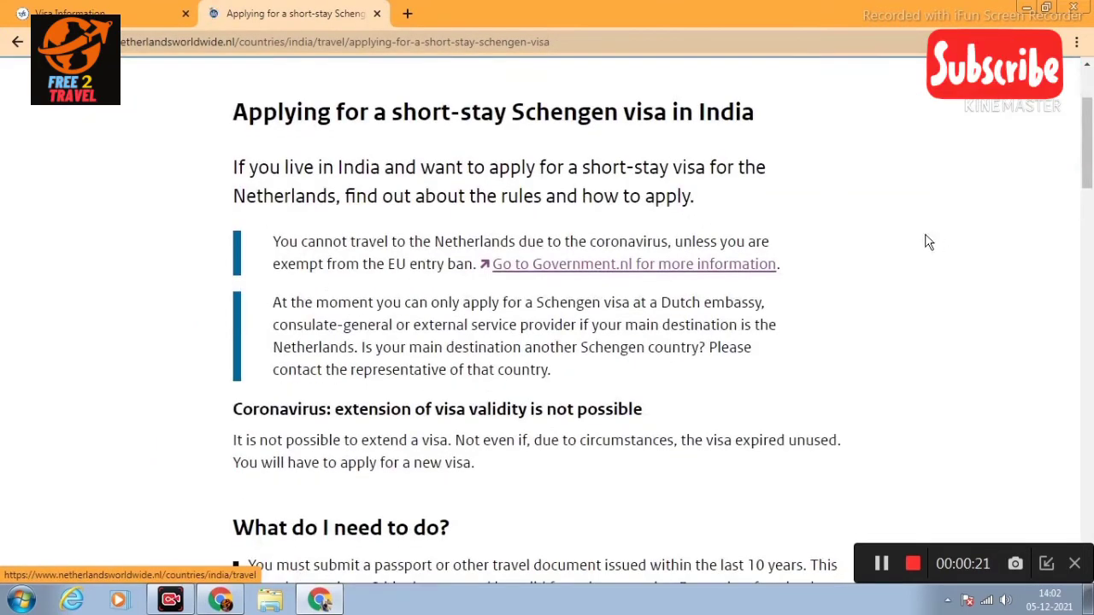
pyautogui.scroll(2, 722, 216)
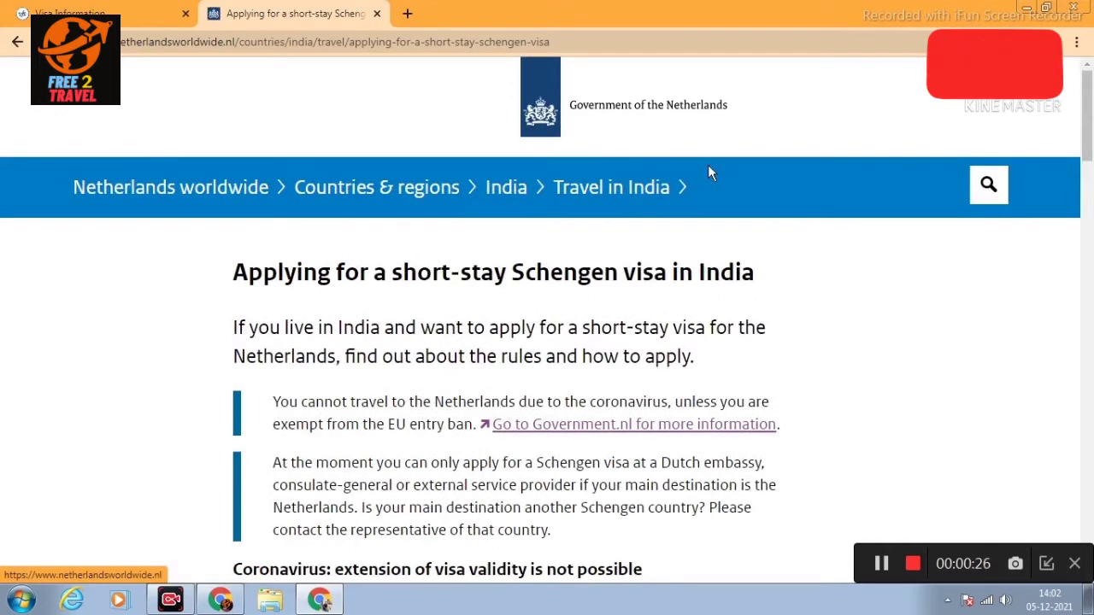
pyautogui.scroll(-2, 708, 188)
pyautogui.scroll(2, 710, 215)
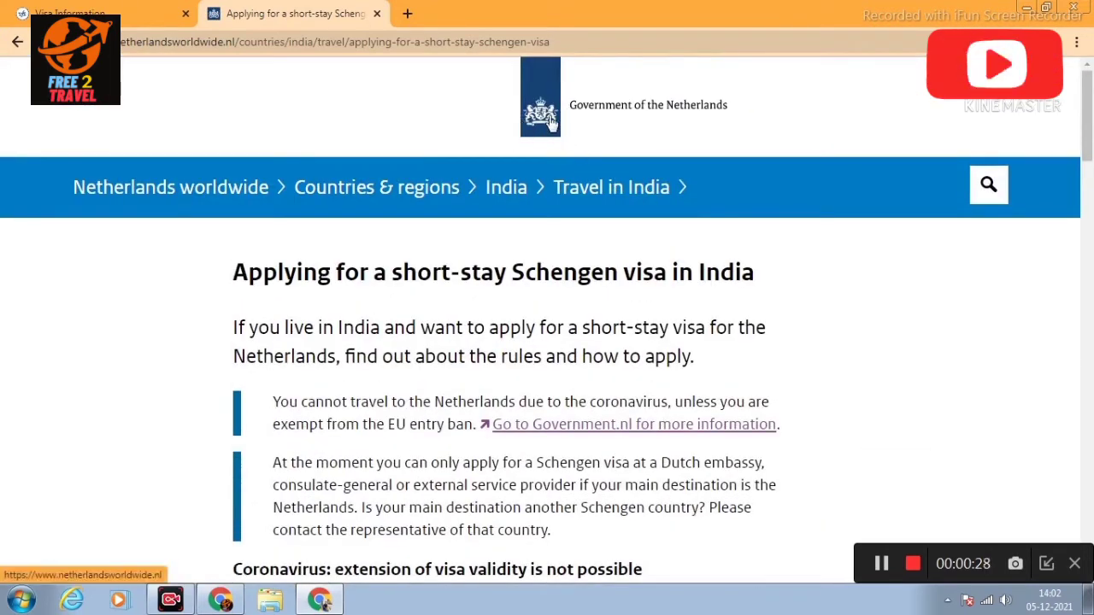
pyautogui.scroll(-4, 701, 200)
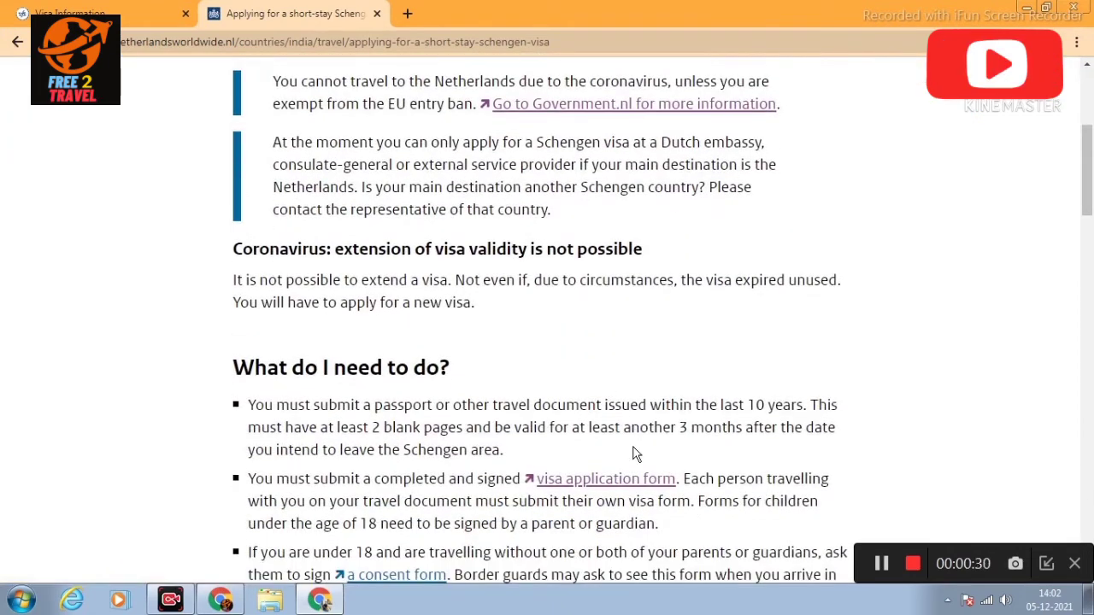
pyautogui.scroll(-1, 634, 454)
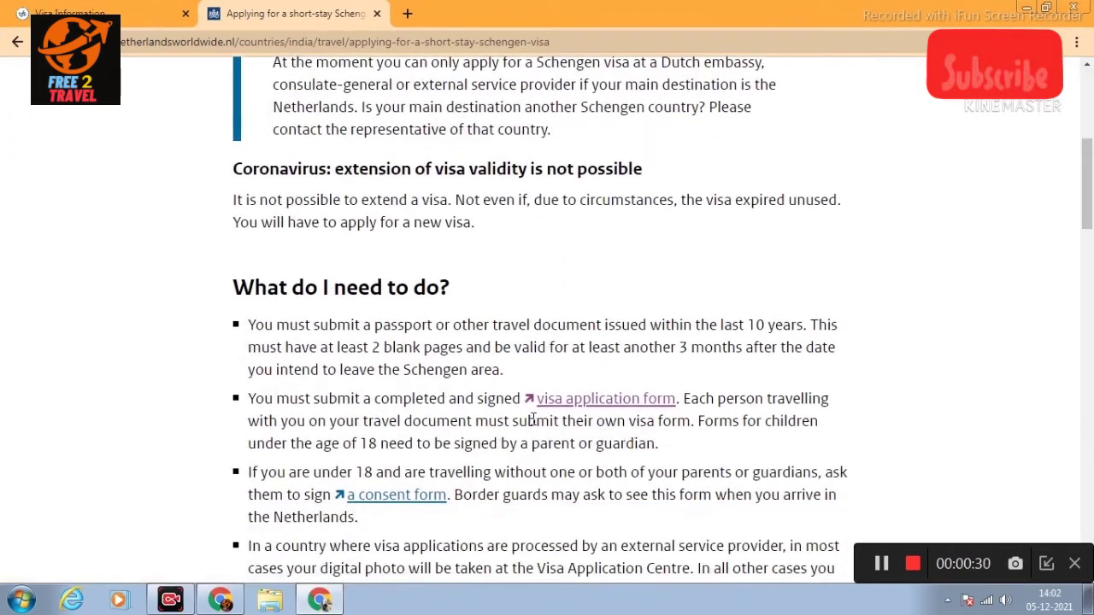
pyautogui.click(649, 400)
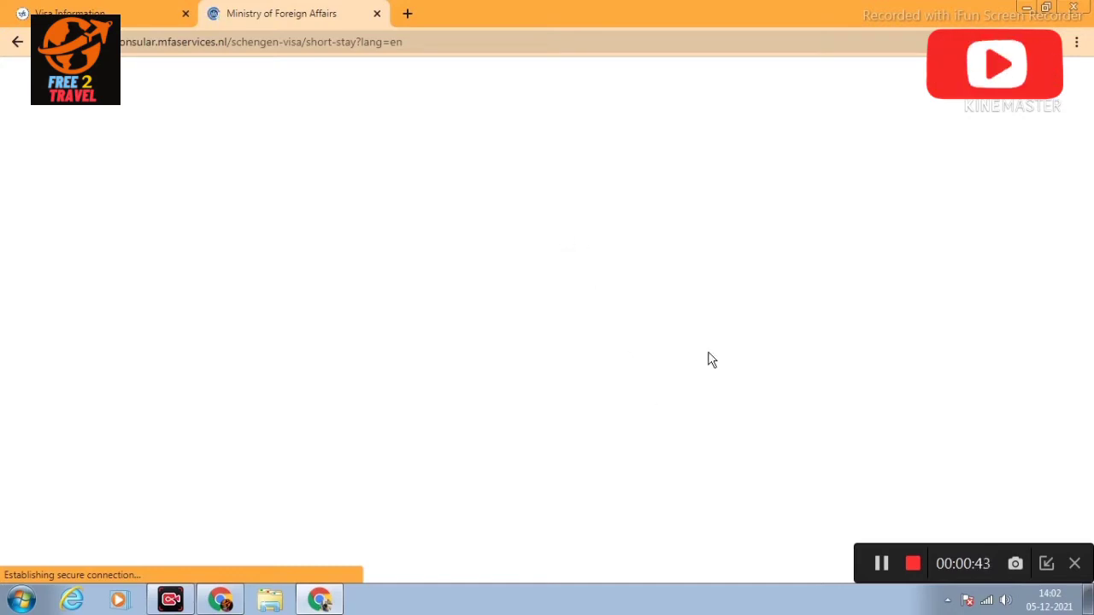
# Step: Open the Fill out the Application Form option from the short-stay Schengen visa guidelines page
pyautogui.click(883, 570)
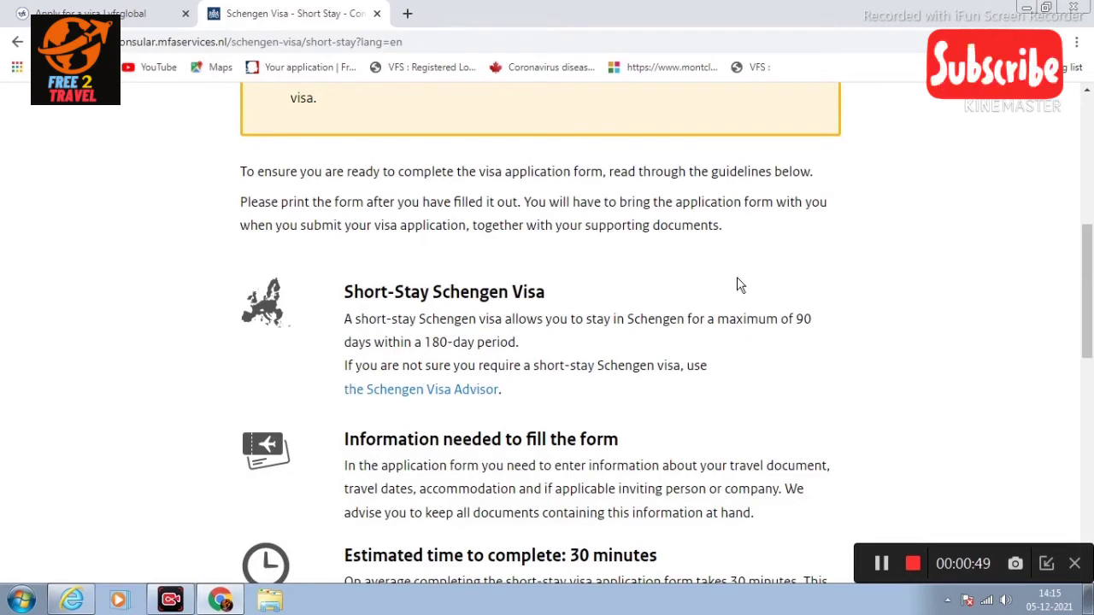
pyautogui.scroll(-10, 740, 285)
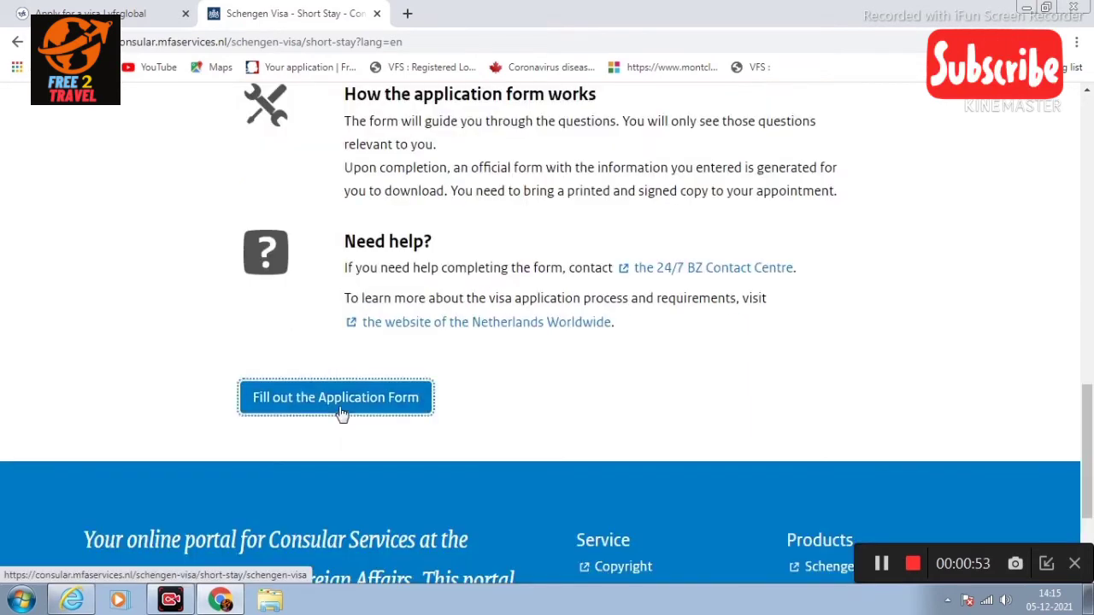
pyautogui.click(342, 416)
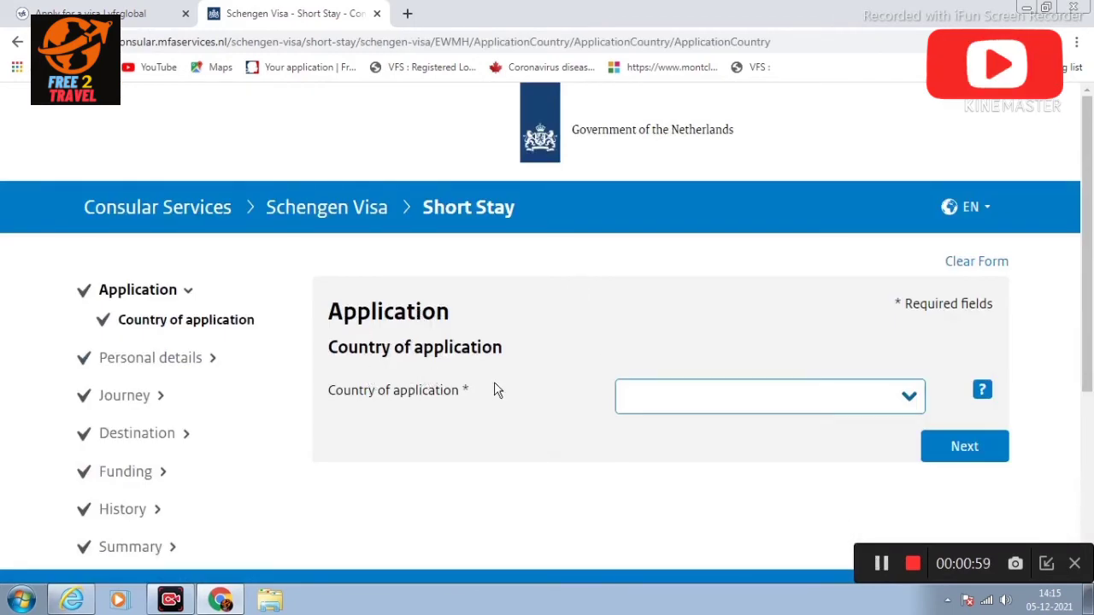
# Step: Choose India as the country of application and continue to the applicant's given names
pyautogui.click(912, 399)
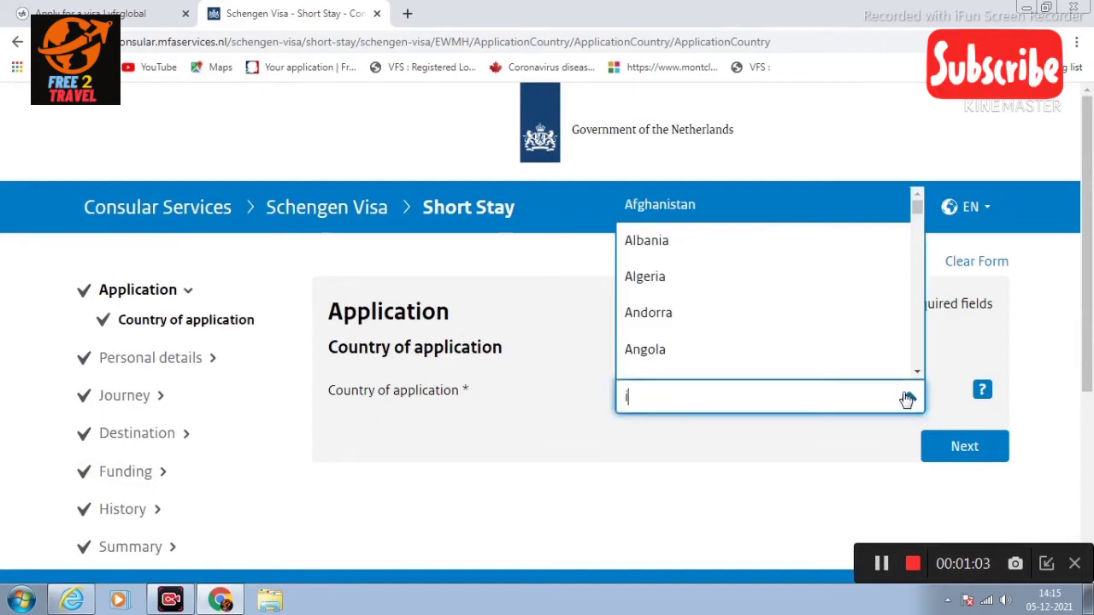
pyautogui.write('india')
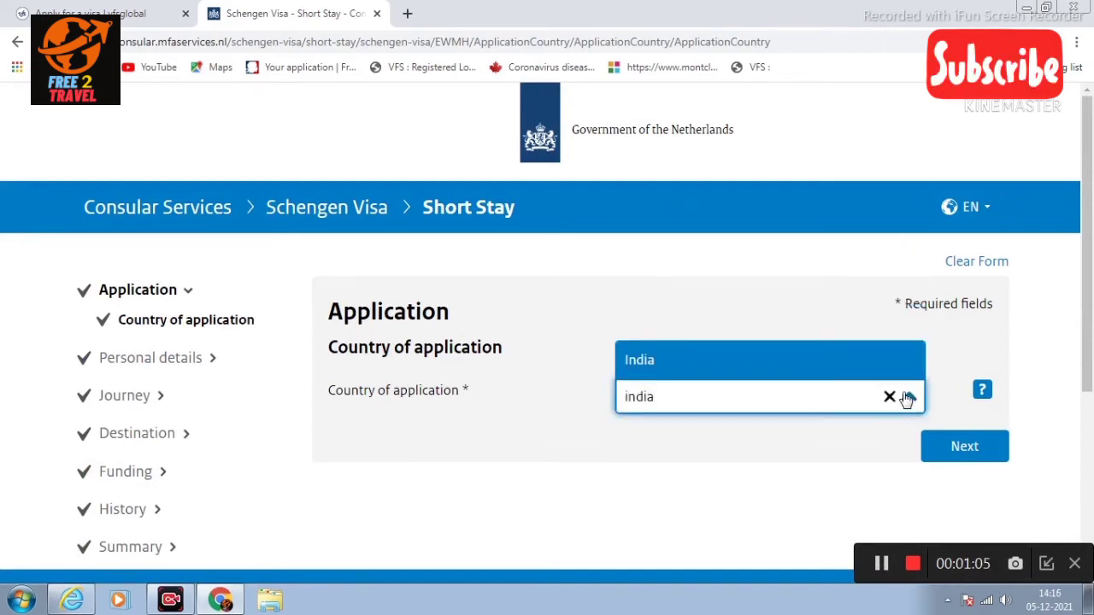
pyautogui.press('Return')
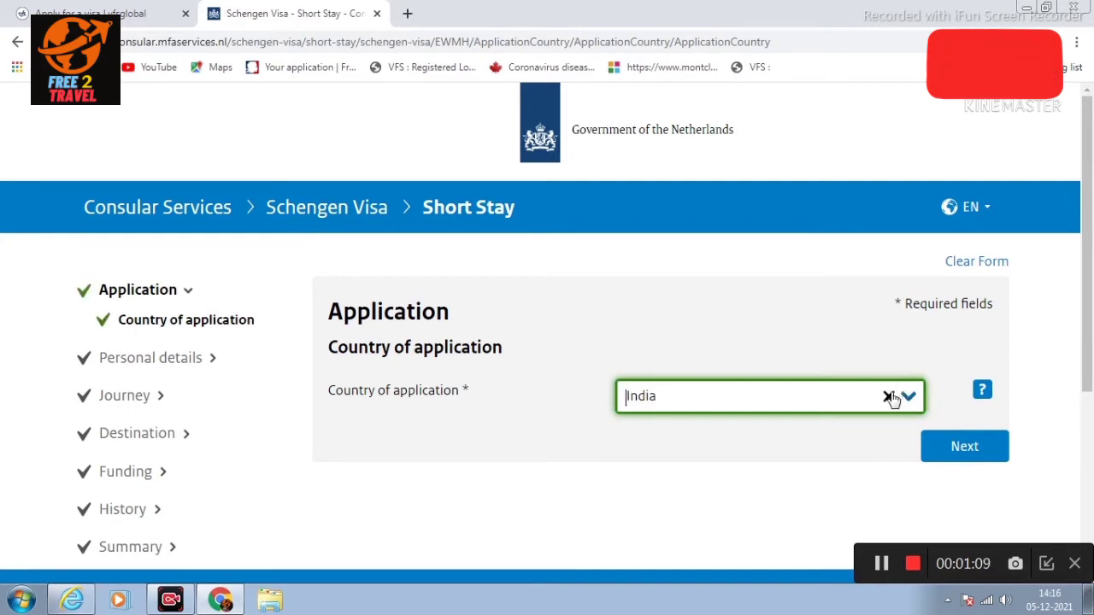
pyautogui.click(961, 448)
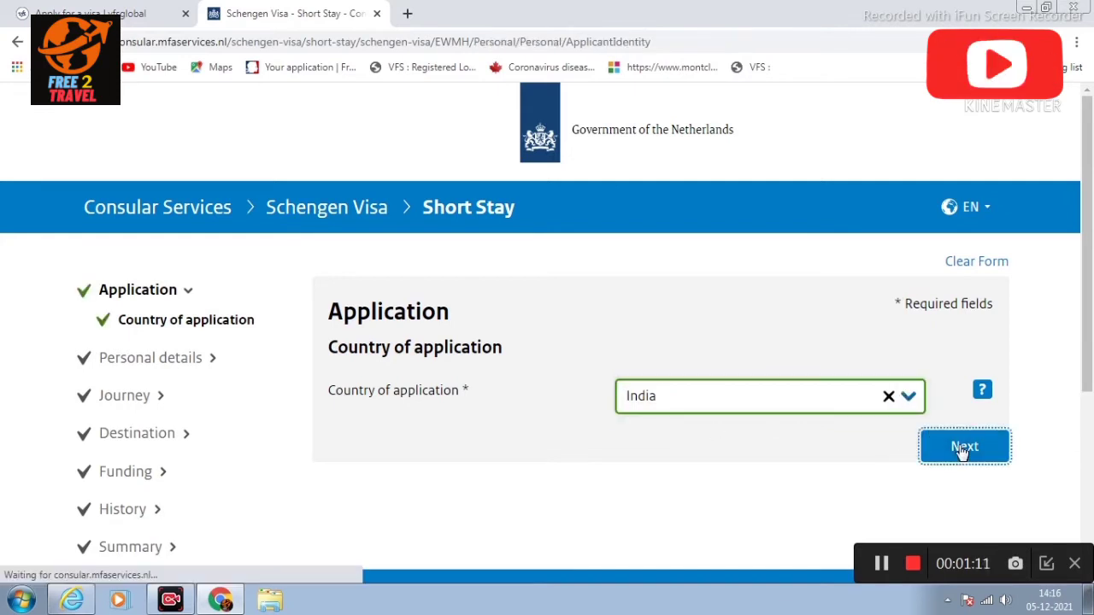
pyautogui.click(659, 397)
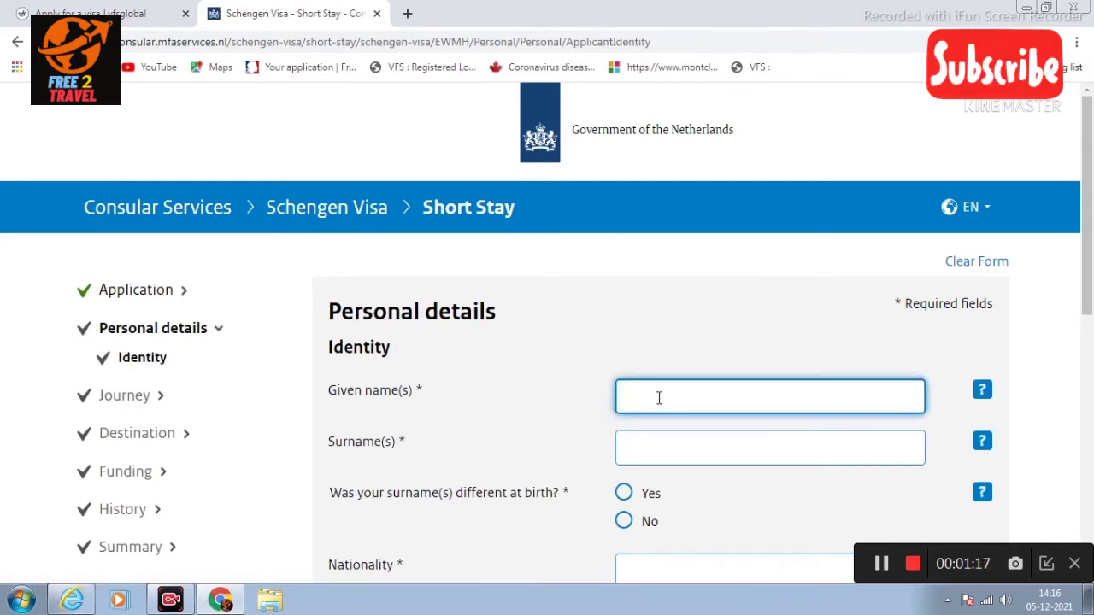
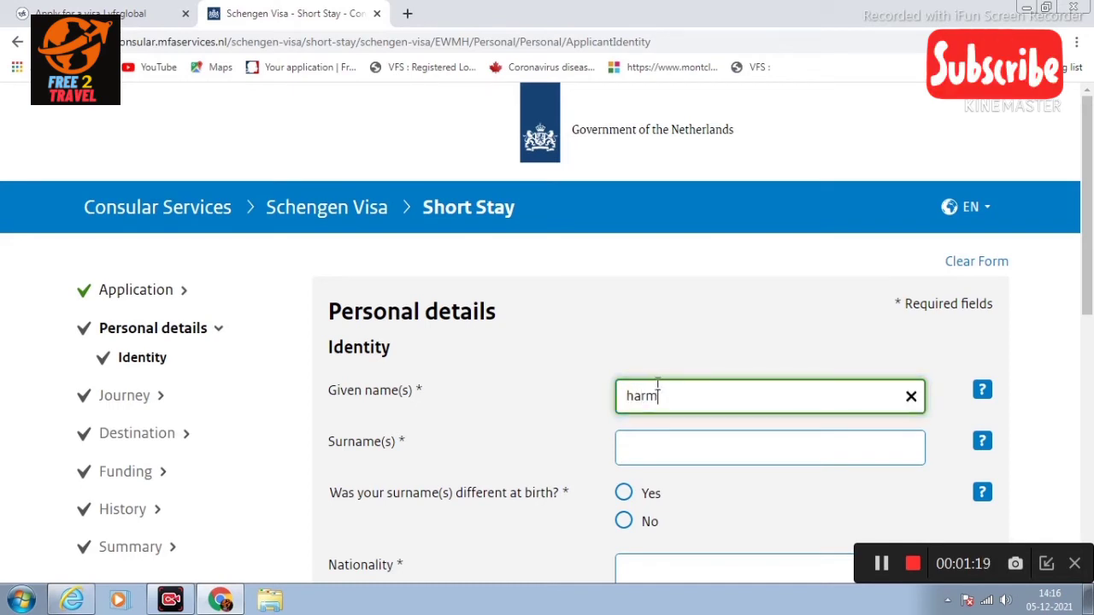
# Step: Enter the applicant's given names and surname in capital letters
pyautogui.moveTo(635, 397); pyautogui.dragTo(622, 400)
pyautogui.write('H')
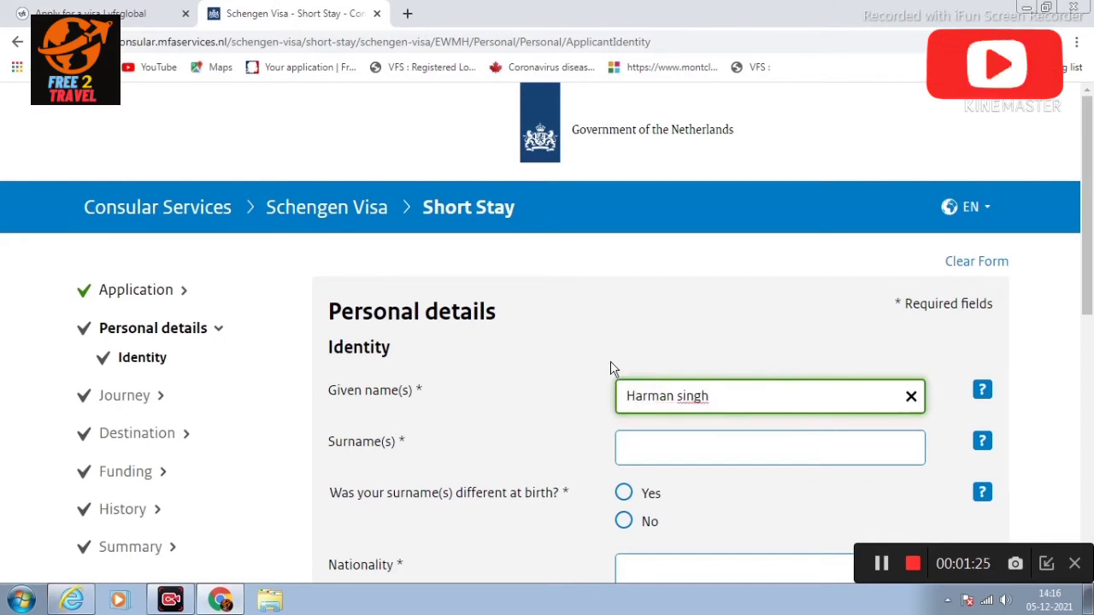
pyautogui.click(656, 455)
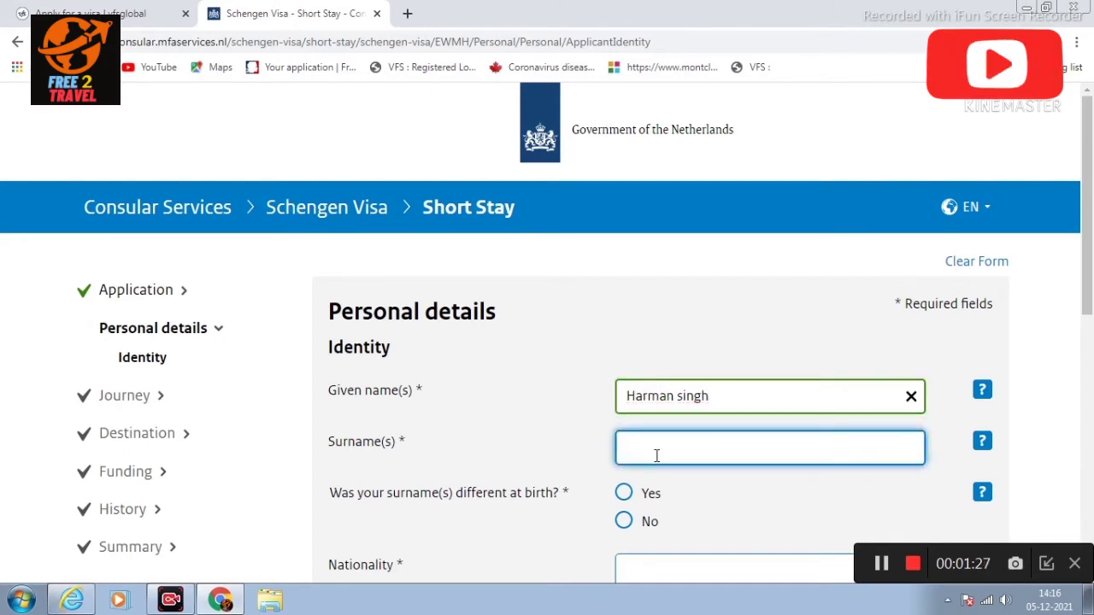
pyautogui.write('na')
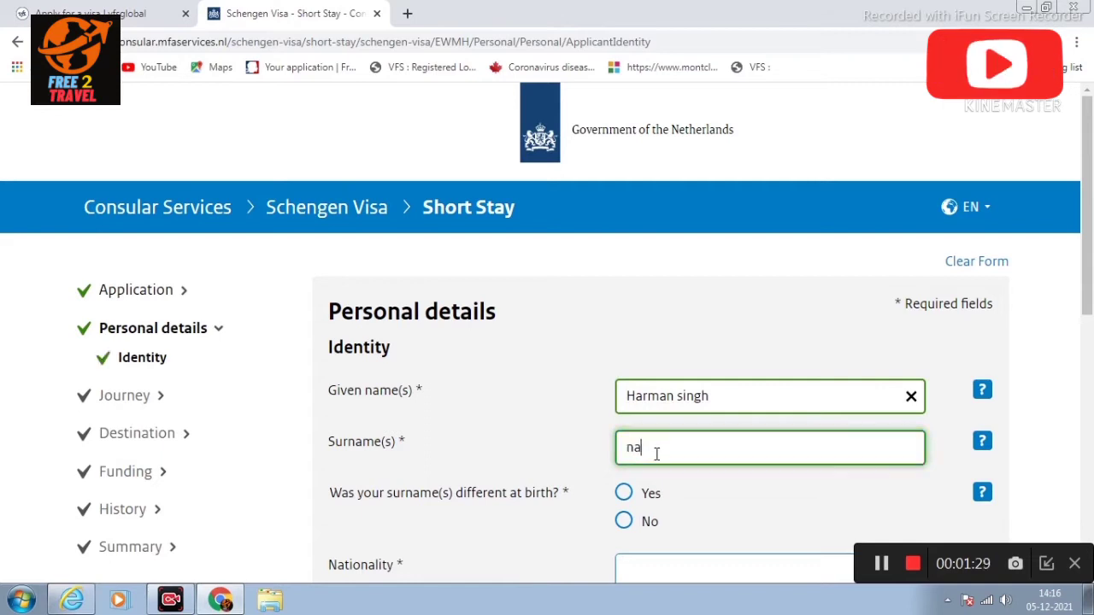
pyautogui.press('BackSpace')
pyautogui.press('BackSpace')
pyautogui.write('NA')
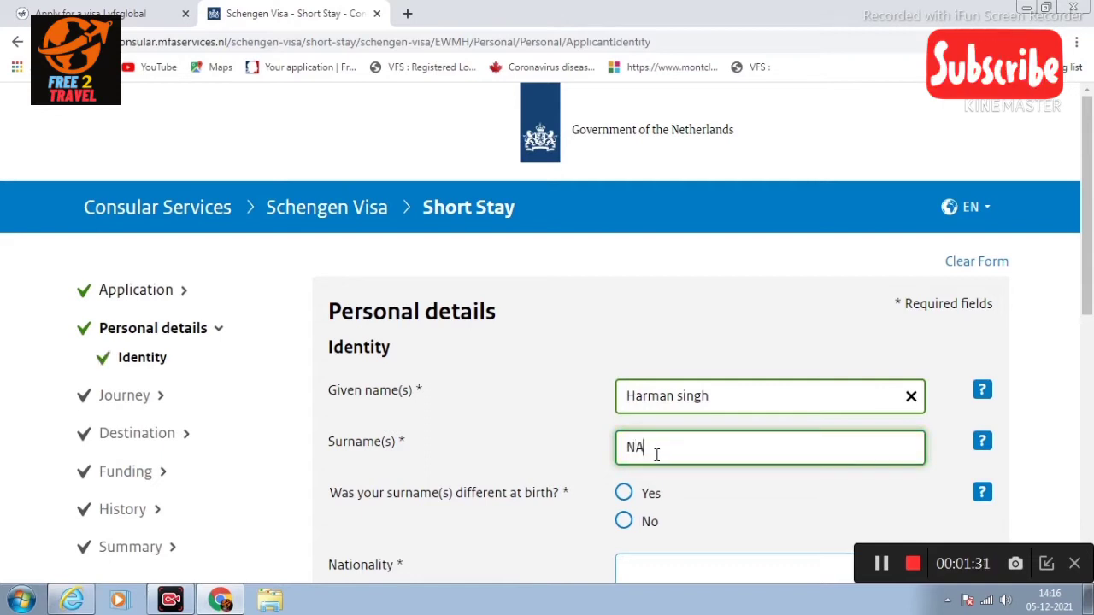
pyautogui.moveTo(732, 401); pyautogui.dragTo(573, 395)
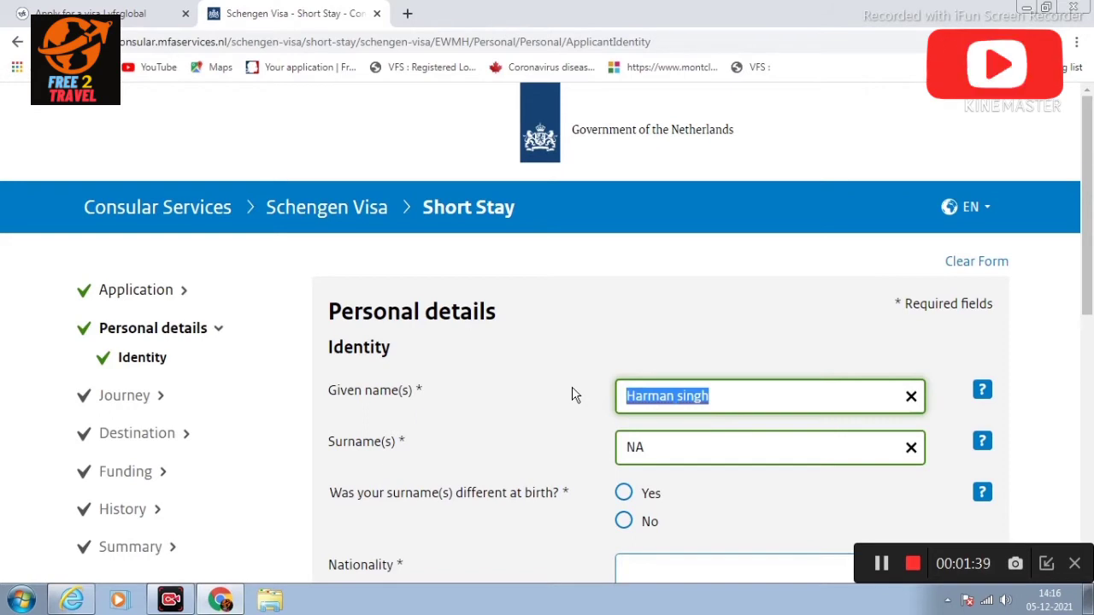
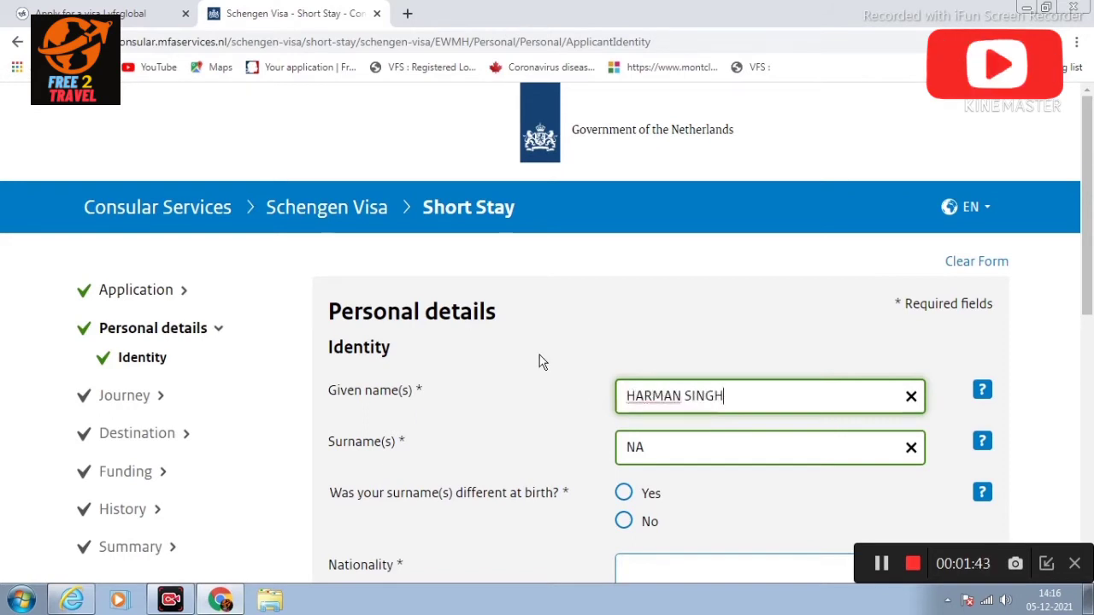
# Step: Answer No to a different surname at birth and set nationality to Indian
pyautogui.scroll(-2, 539, 355)
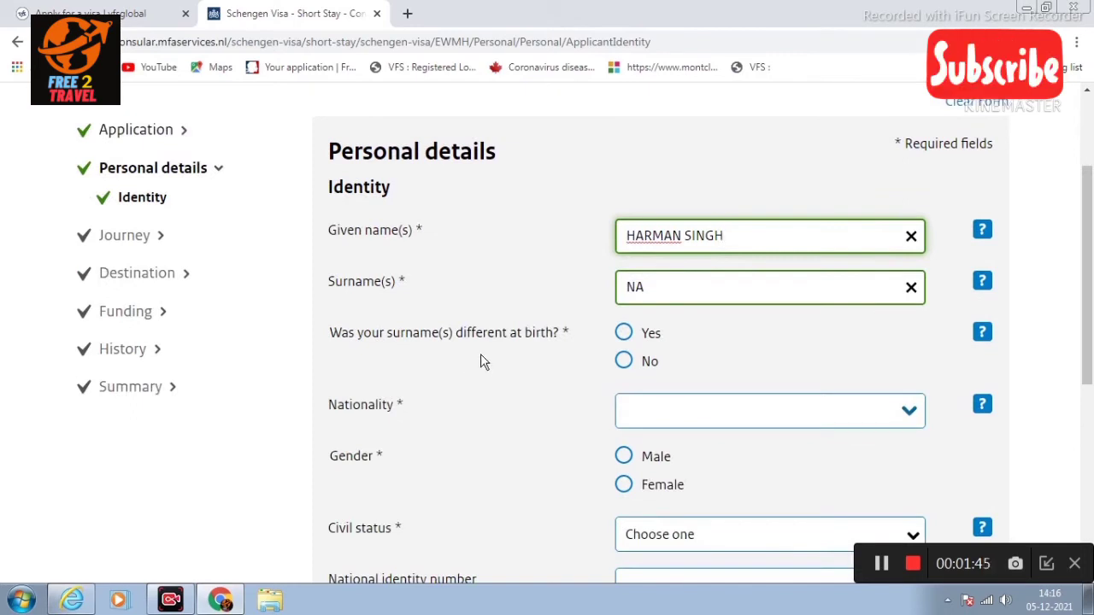
pyautogui.click(625, 363)
pyautogui.scroll(-1, 649, 362)
pyautogui.click(661, 343)
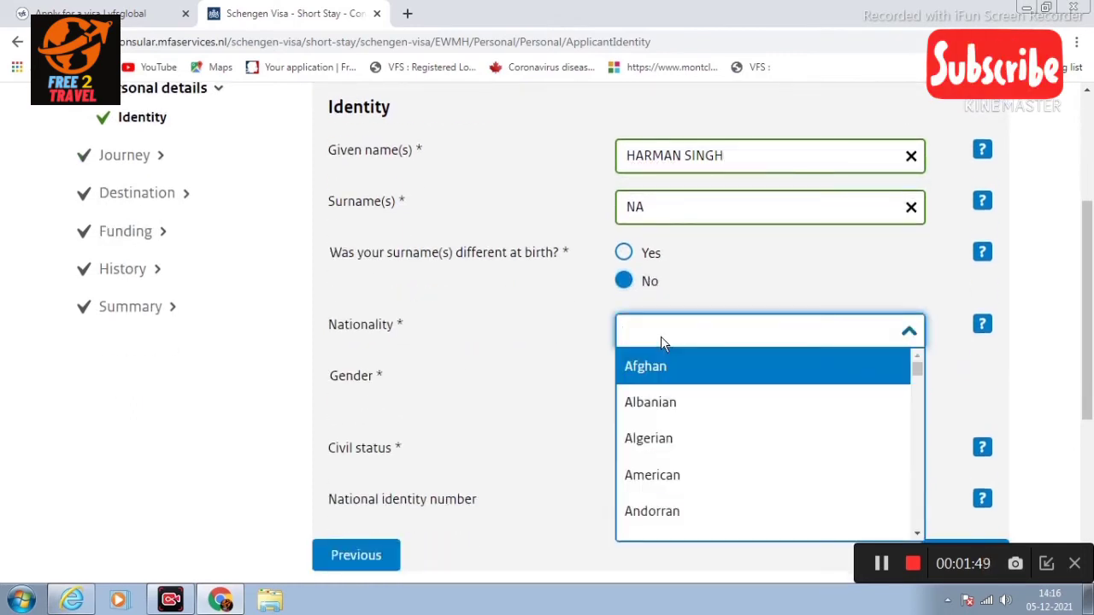
pyautogui.write('INDIA')
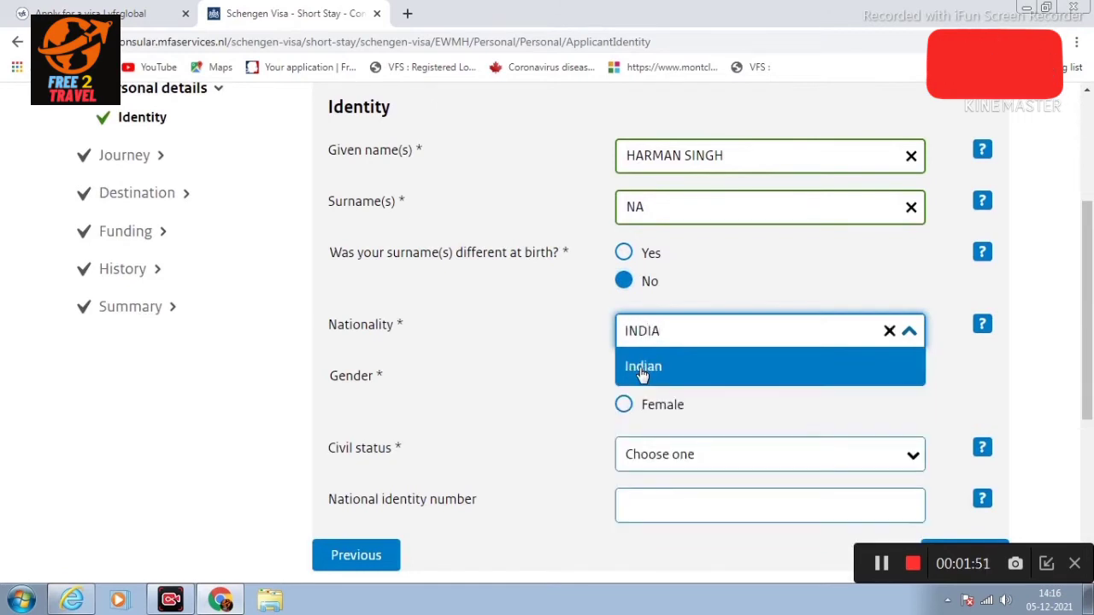
pyautogui.click(642, 367)
# Step: Set gender to Male and civil status to Married, then review the identity answers
pyautogui.click(623, 376)
pyautogui.scroll(-1, 739, 380)
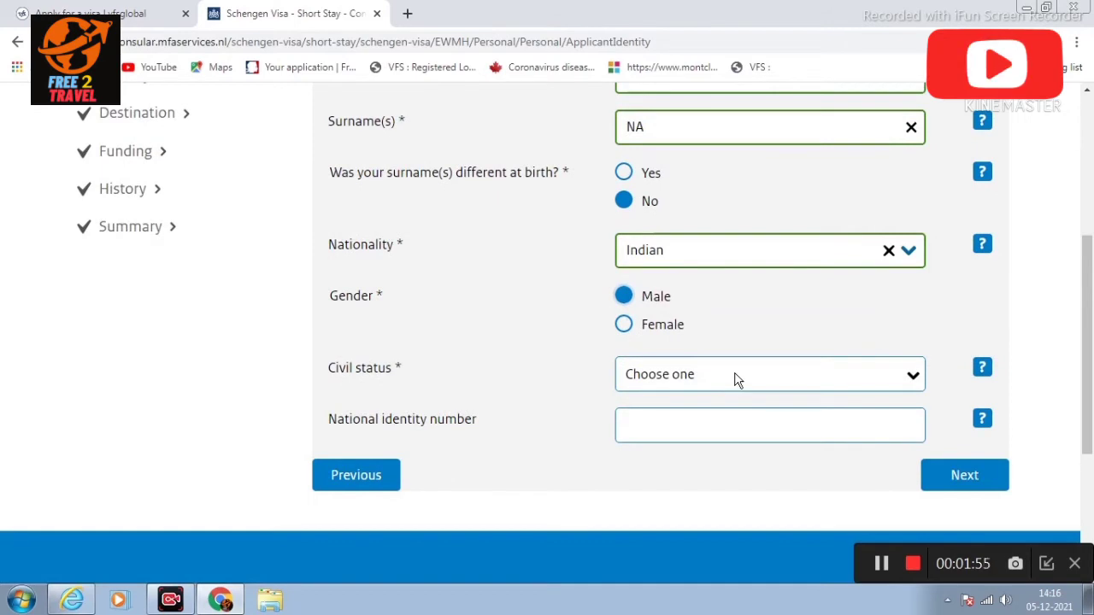
pyautogui.click(737, 376)
pyautogui.click(687, 437)
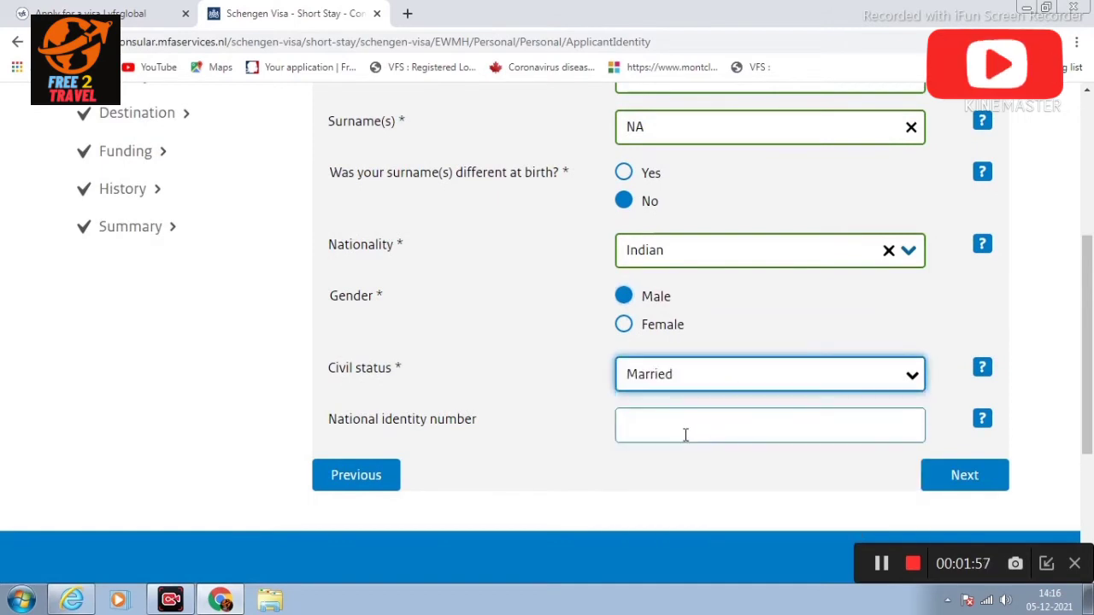
pyautogui.scroll(-2, 686, 435)
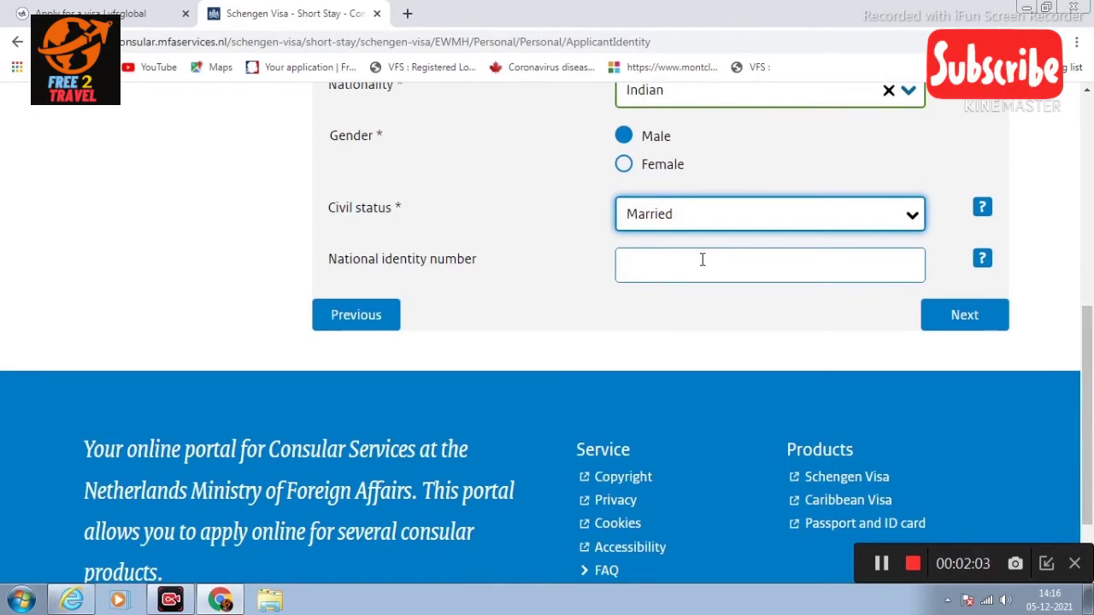
pyautogui.scroll(2, 663, 270)
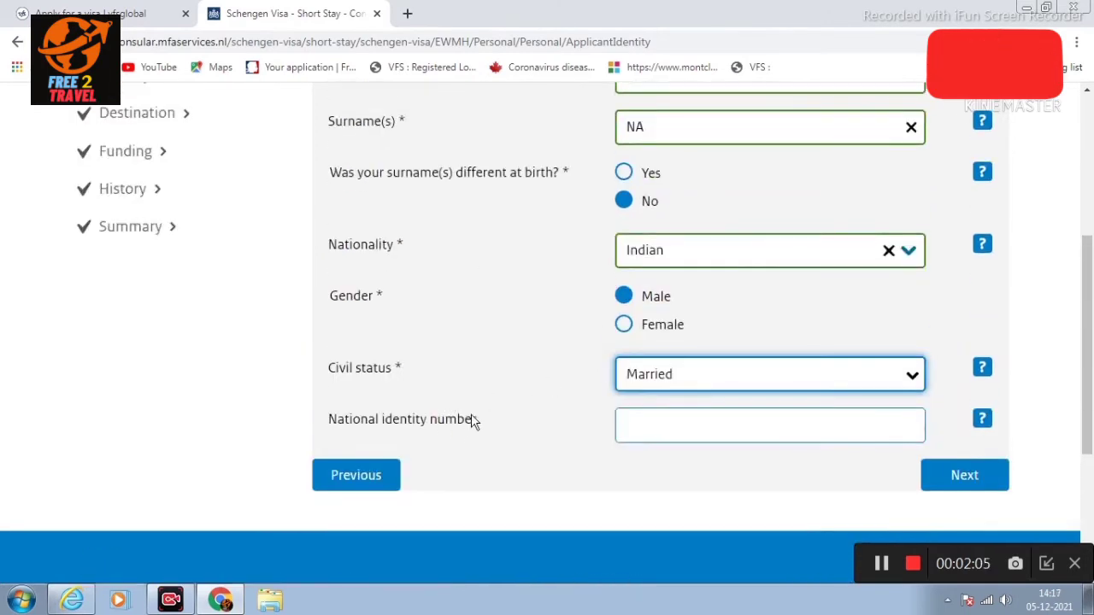
pyautogui.doubleClick(399, 369)
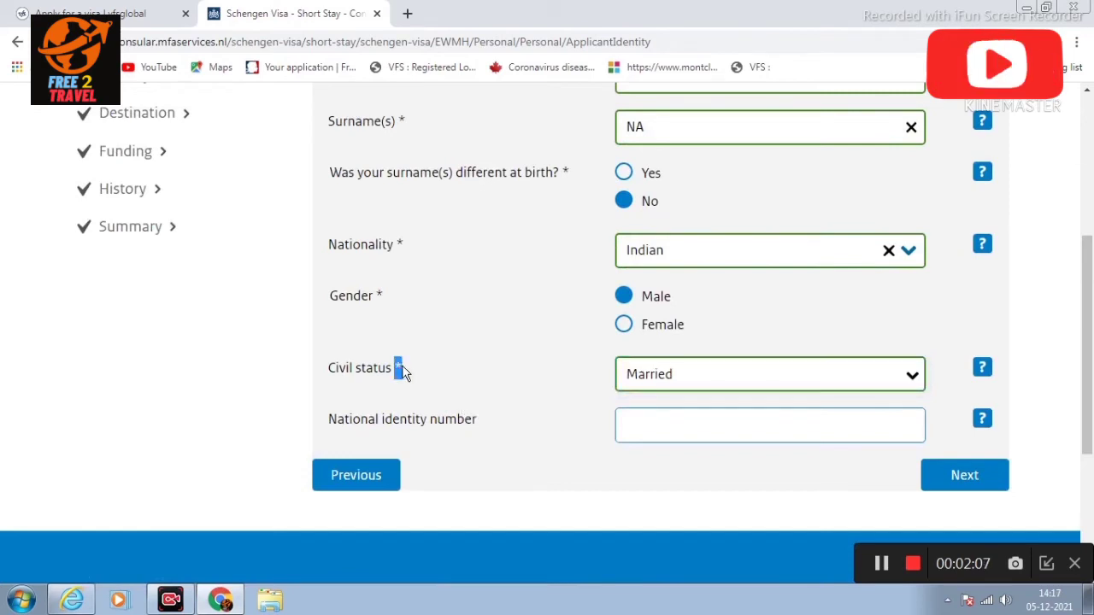
pyautogui.doubleClick(379, 296)
pyautogui.doubleClick(398, 245)
pyautogui.click(479, 421)
pyautogui.scroll(-1, 611, 394)
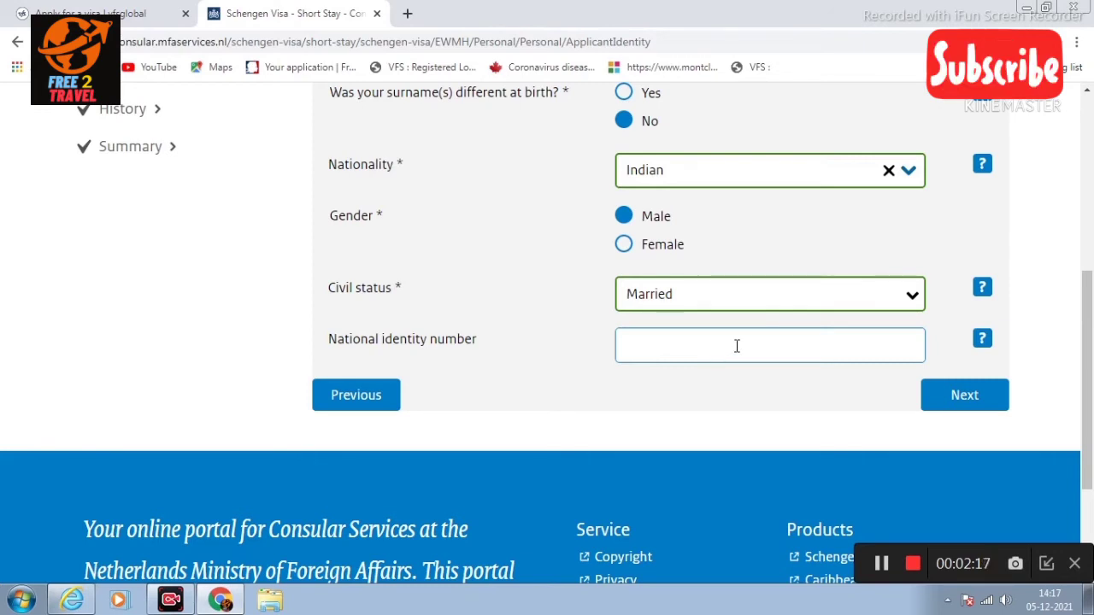
pyautogui.click(929, 400)
pyautogui.scroll(-1, 954, 394)
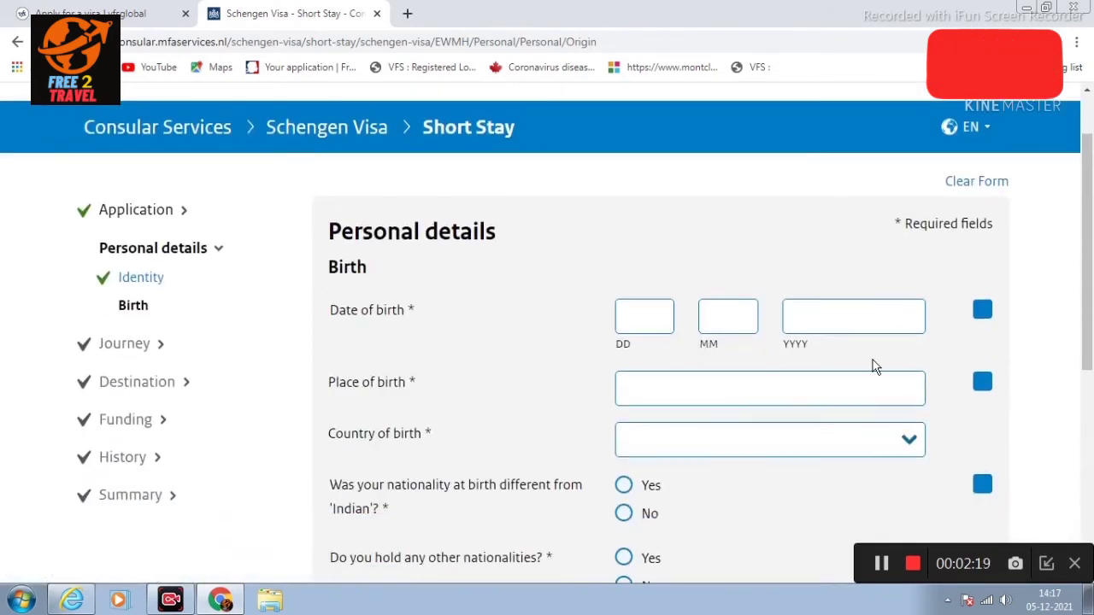
pyautogui.click(646, 320)
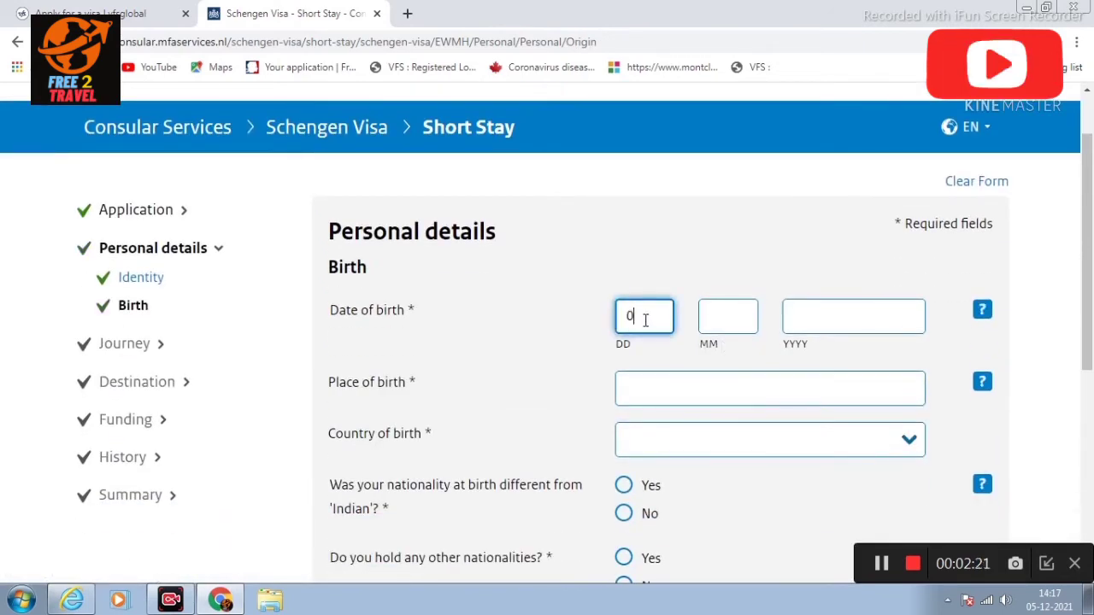
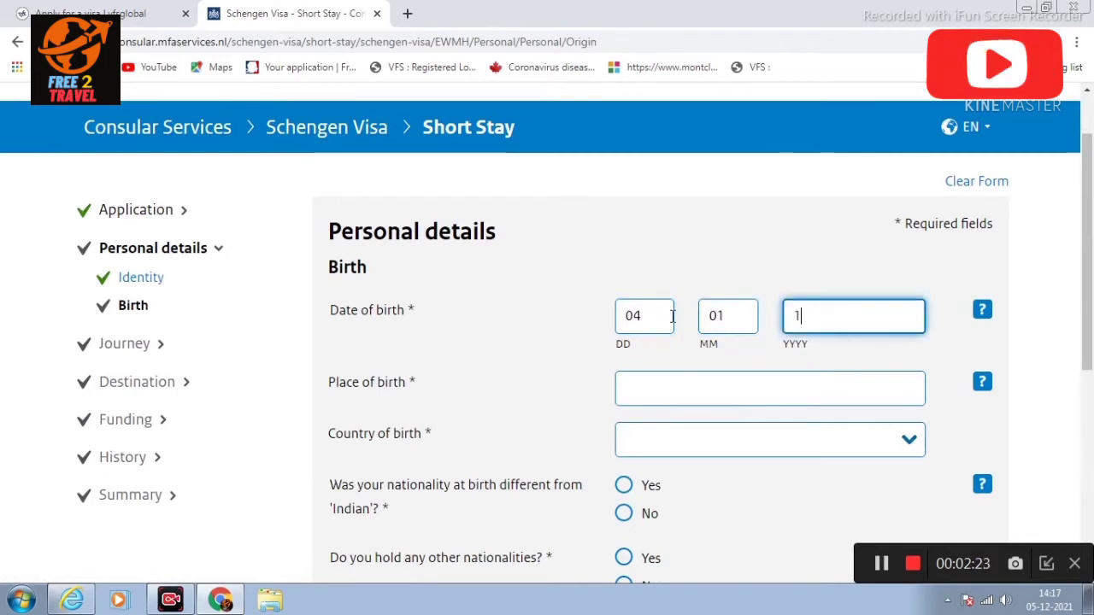
pyautogui.click(701, 390)
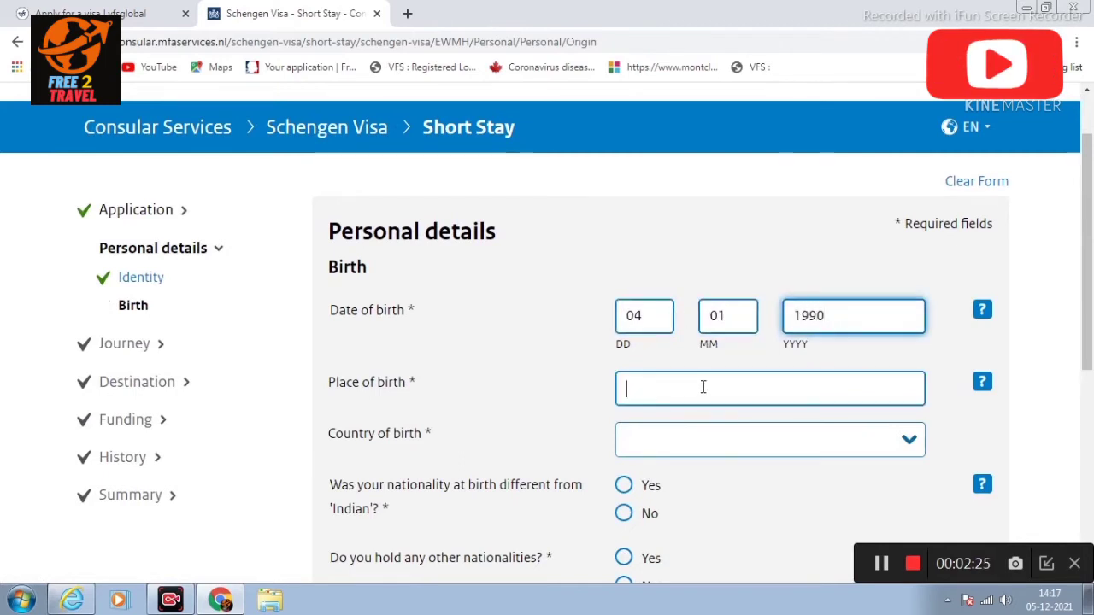
pyautogui.write('AMRITSAR')
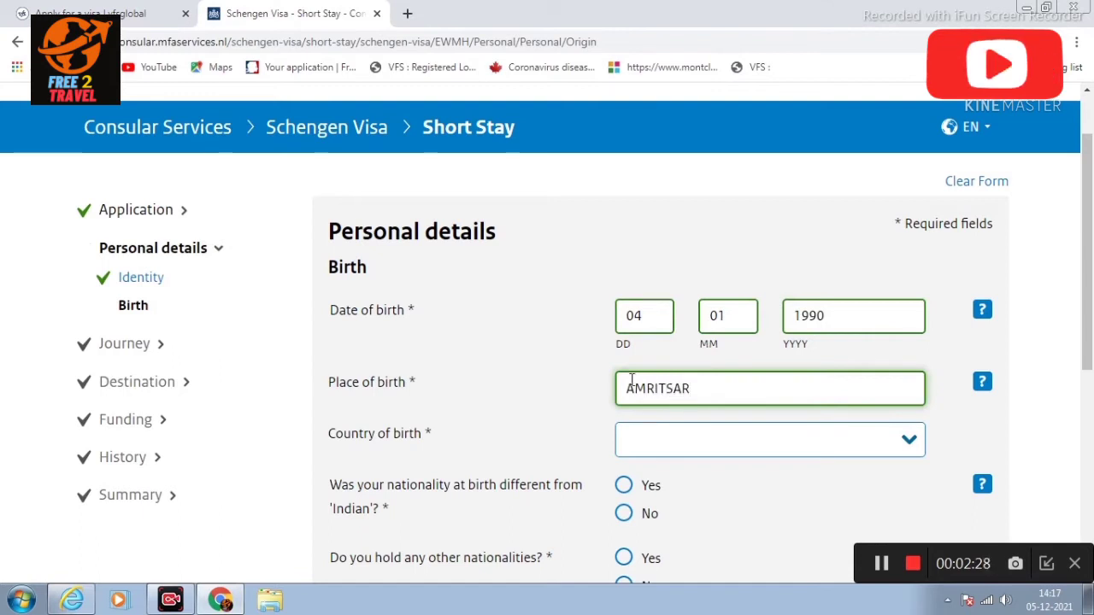
pyautogui.click(695, 440)
pyautogui.write('INDIA')
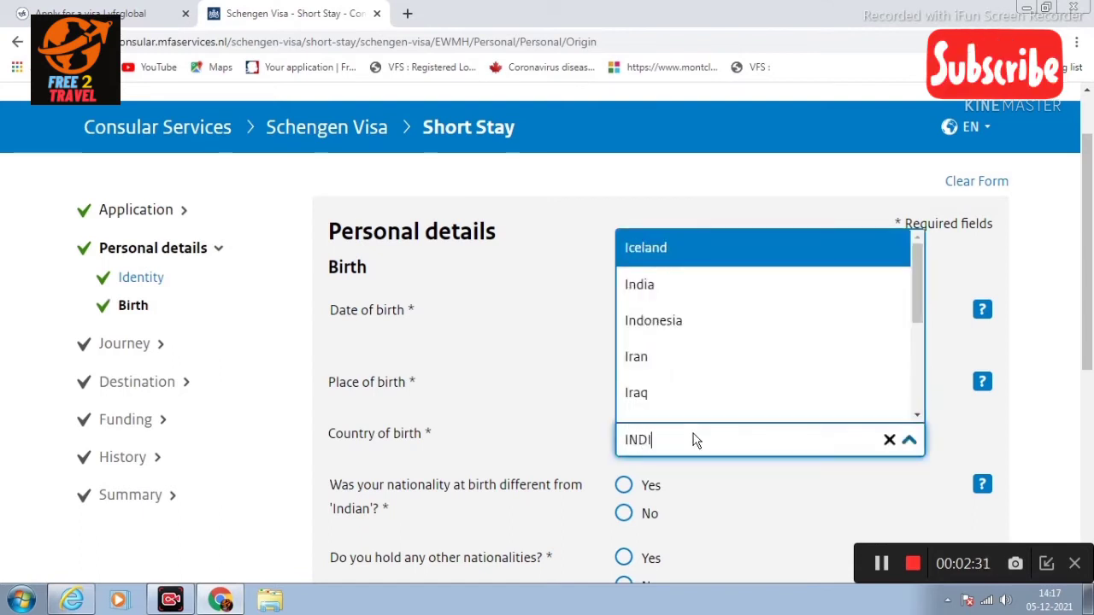
pyautogui.press('Return')
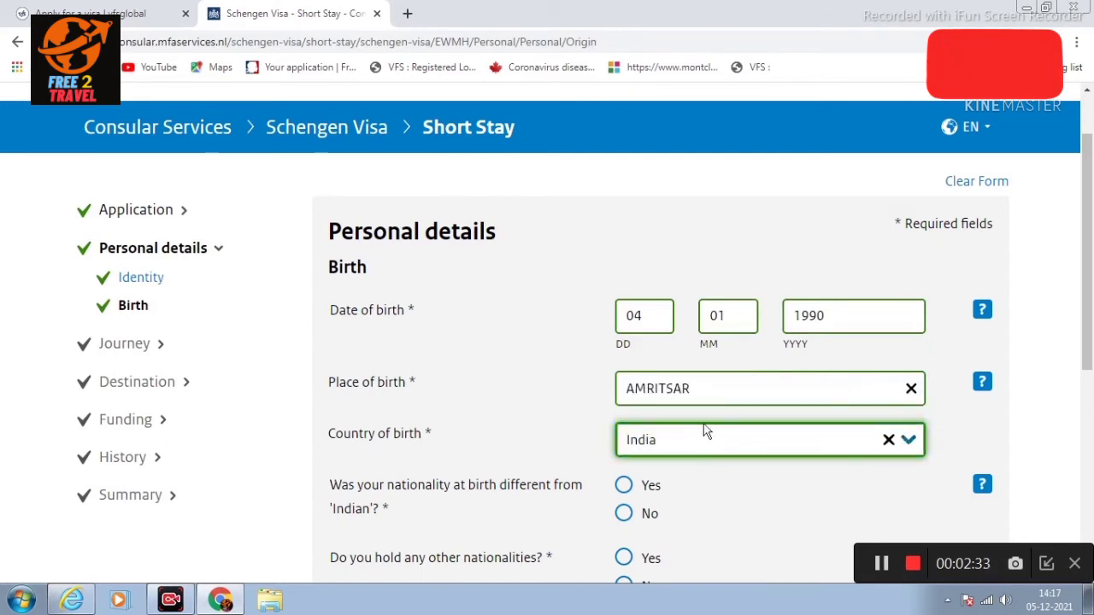
# Step: Answer No to both the nationality-at-birth and other-nationalities questions, then continue
pyautogui.scroll(-1, 702, 432)
pyautogui.scroll(-1, 686, 410)
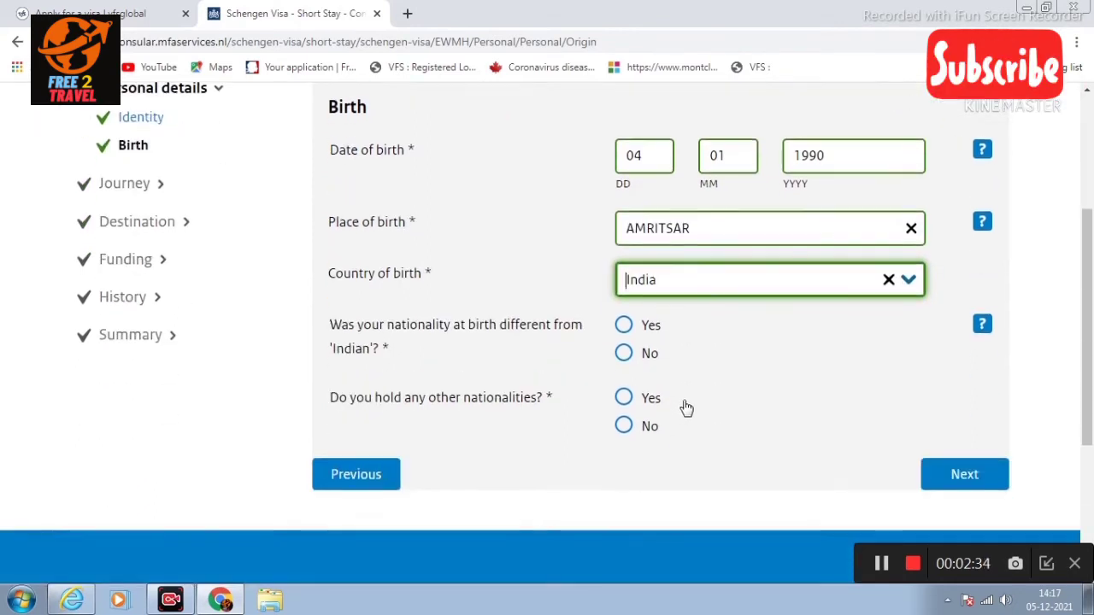
pyautogui.click(626, 352)
pyautogui.scroll(-1, 666, 347)
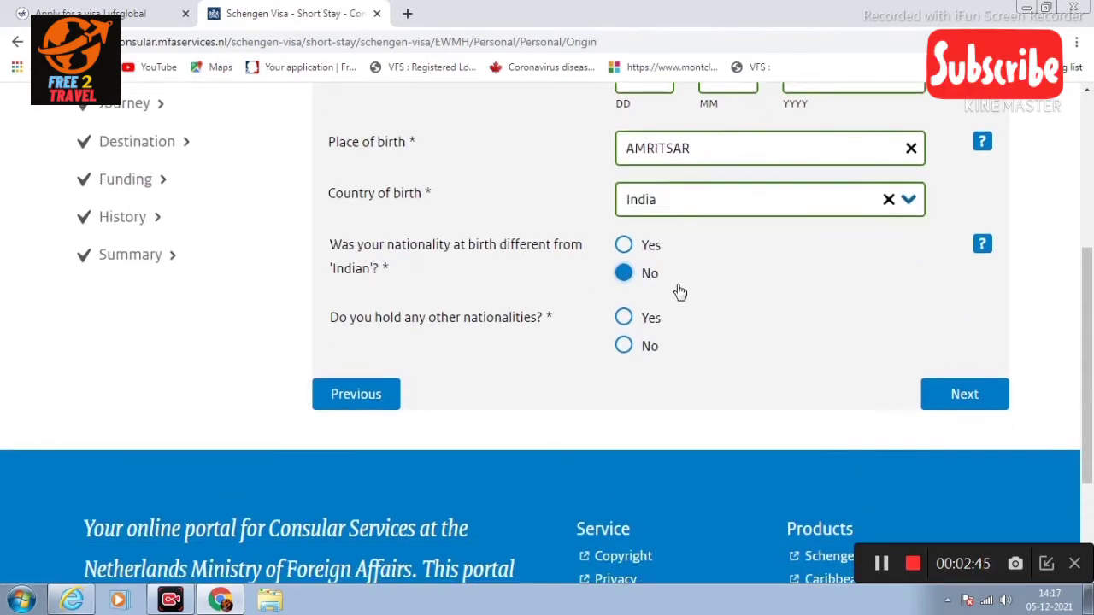
pyautogui.scroll(-1, 688, 281)
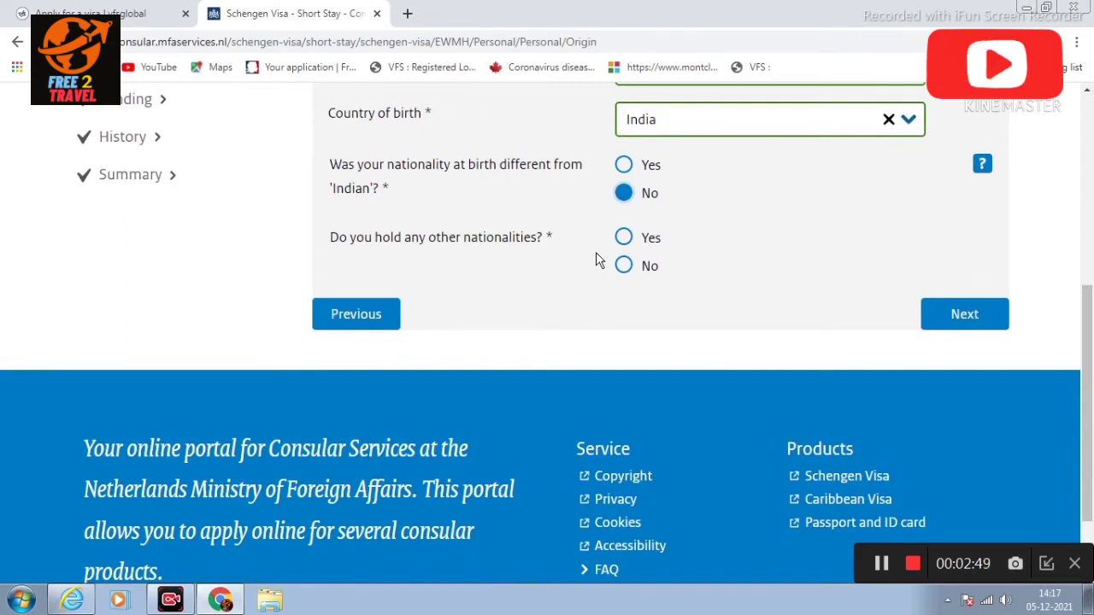
pyautogui.click(623, 266)
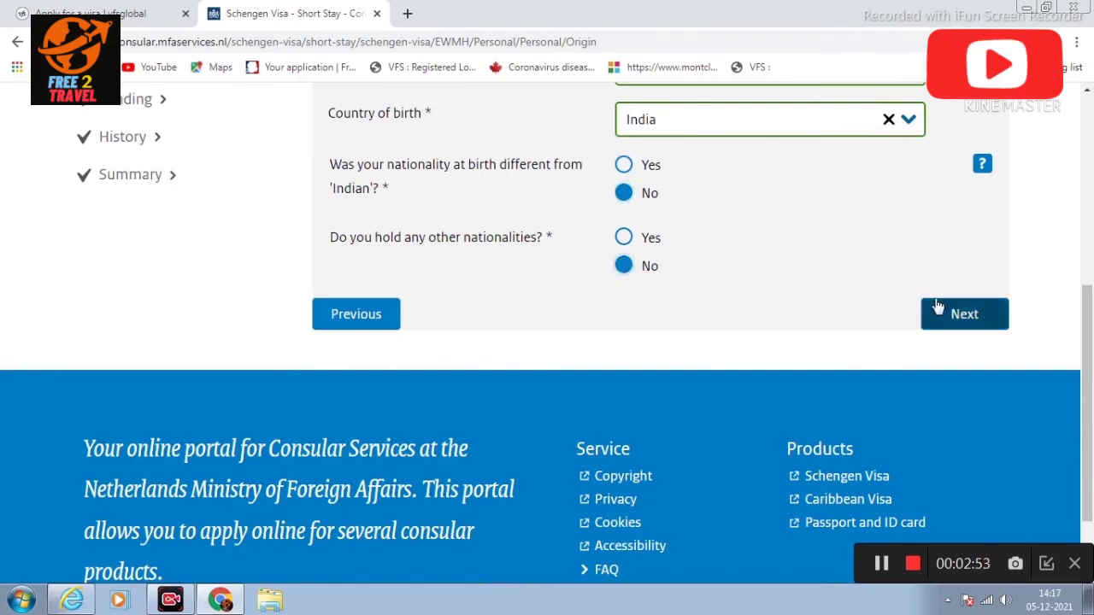
pyautogui.click(964, 315)
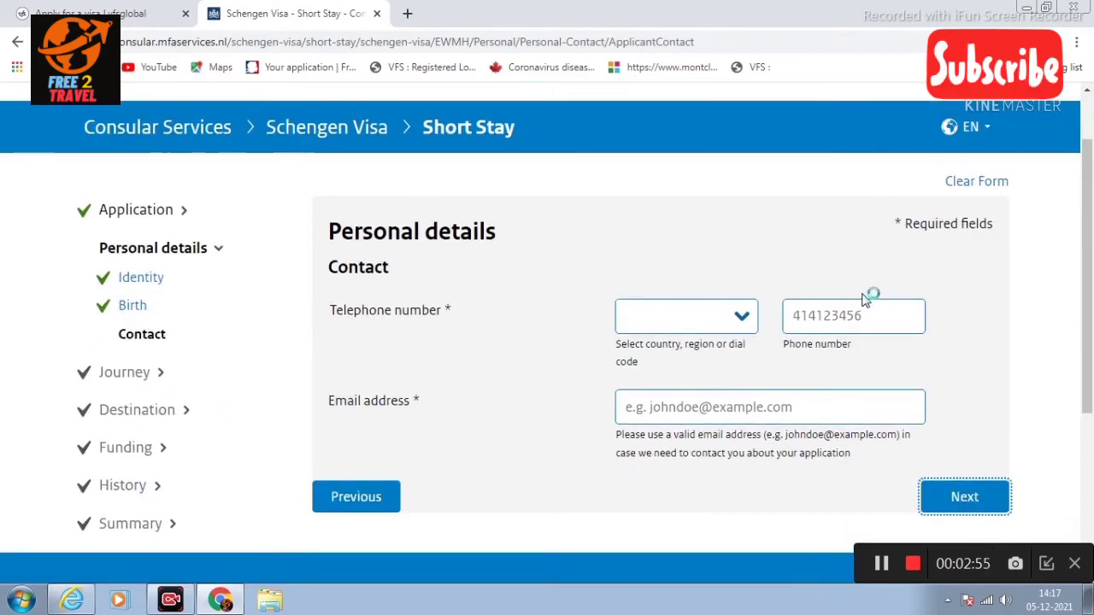
# Step: Set India's 91 dial code, then enter the applicant's phone number and e-mail address
pyautogui.click(682, 318)
pyautogui.write('INDIA')
pyautogui.press('Return')
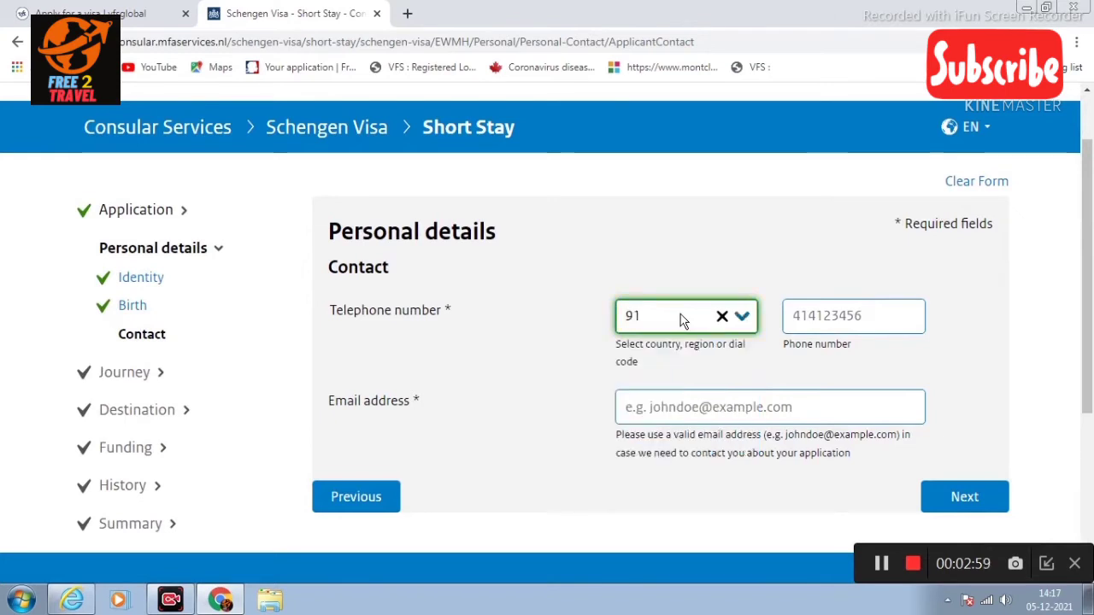
pyautogui.click(814, 314)
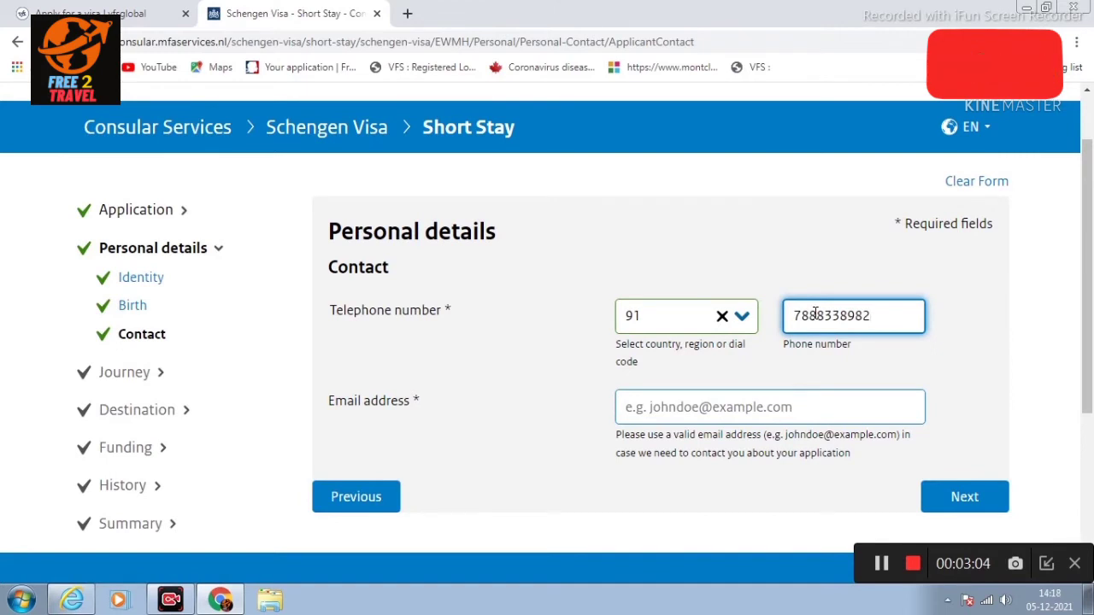
pyautogui.click(751, 399)
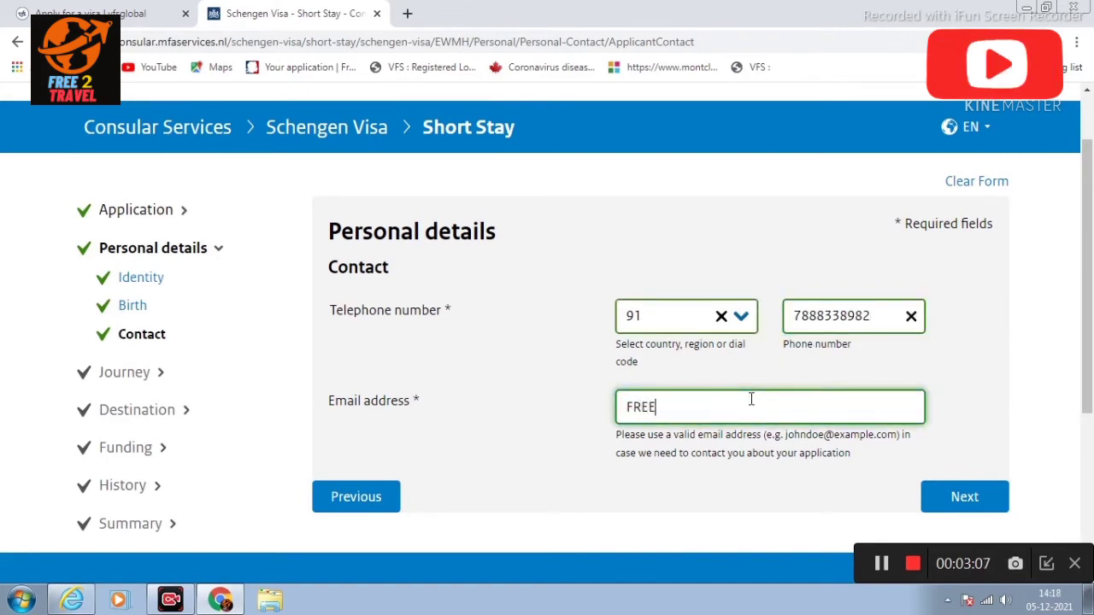
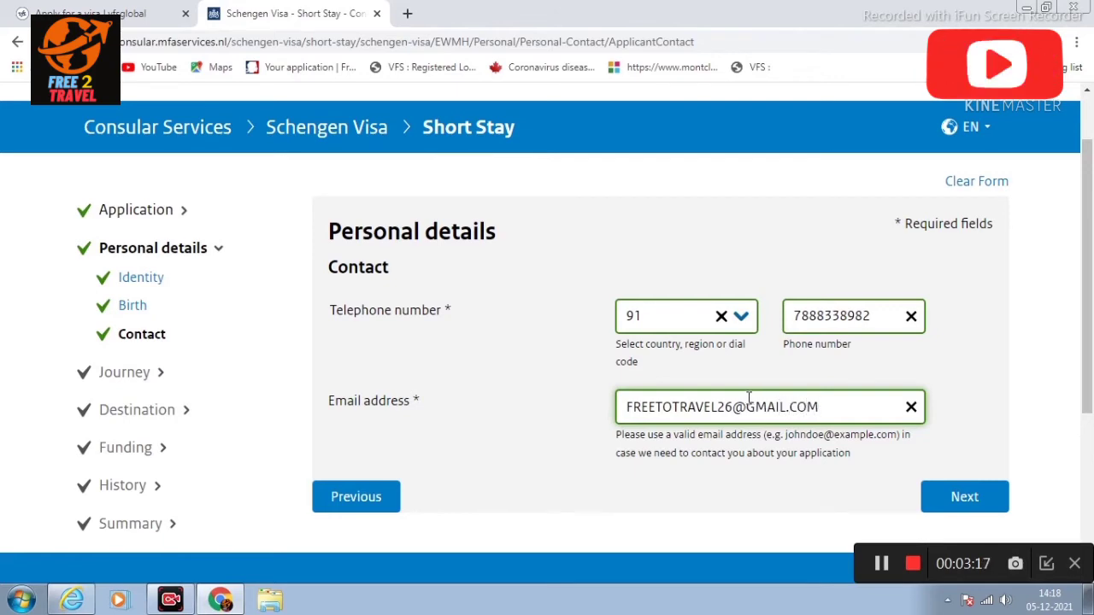
pyautogui.scroll(-2, 1033, 354)
# Step: Enter the applicant's street address and additional address information
pyautogui.click(981, 351)
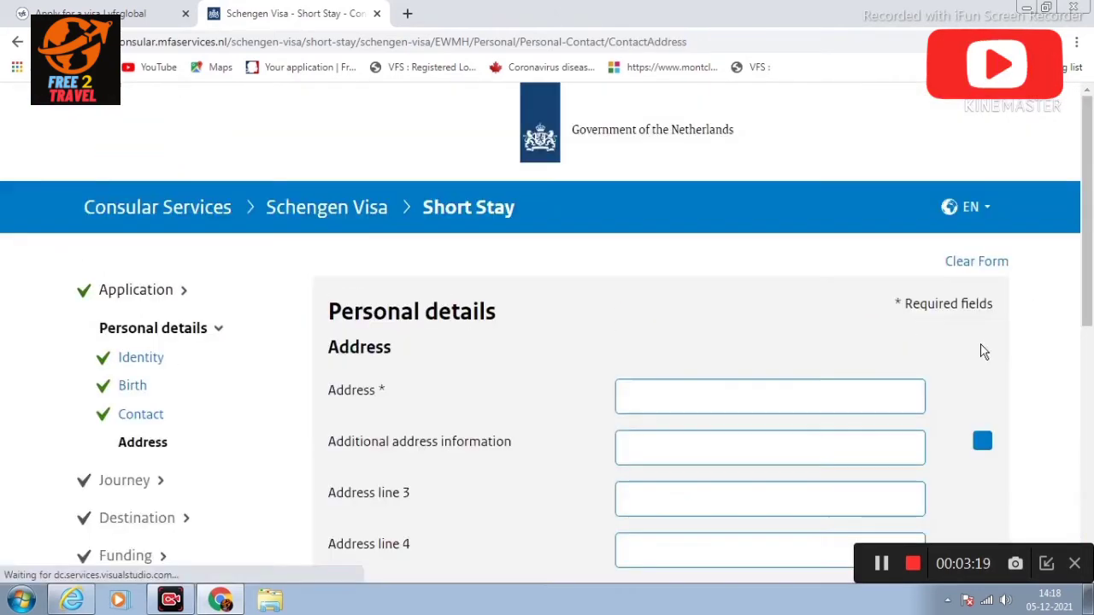
pyautogui.scroll(-1, 828, 389)
pyautogui.click(664, 317)
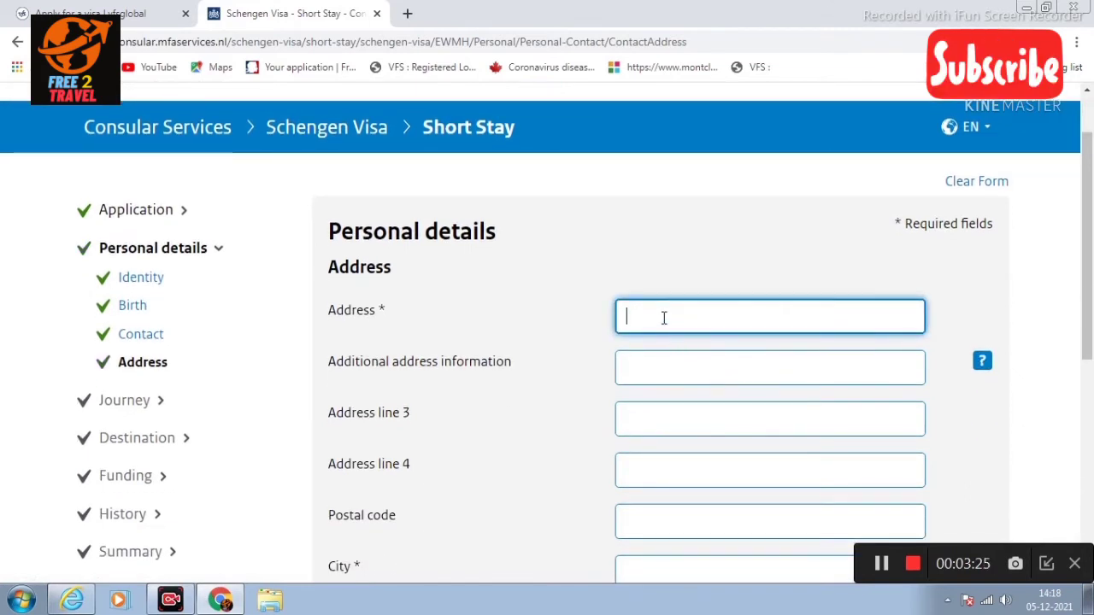
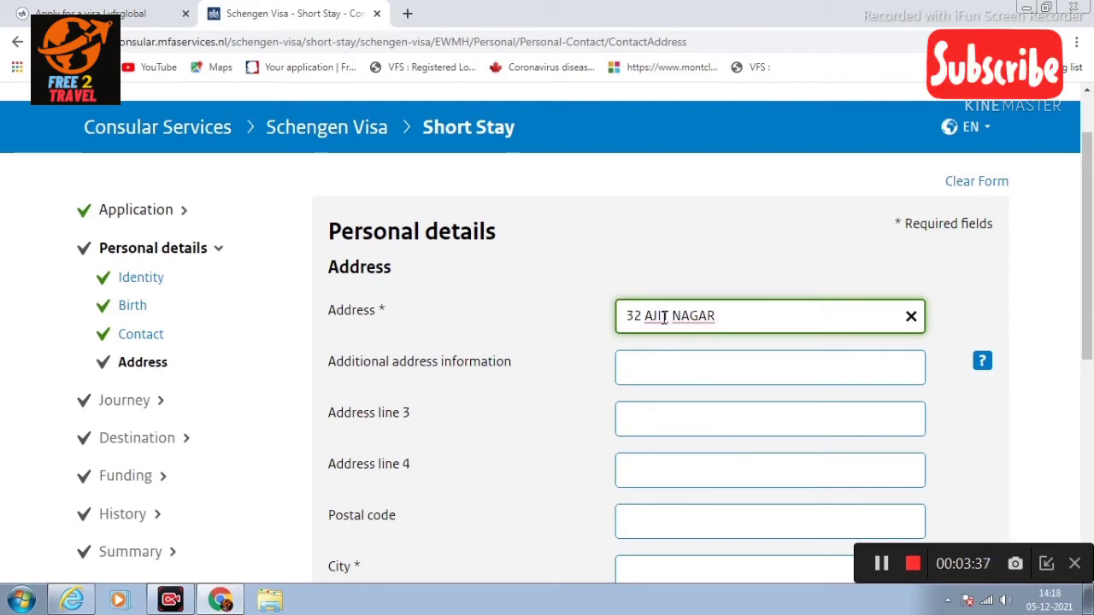
pyautogui.click(668, 364)
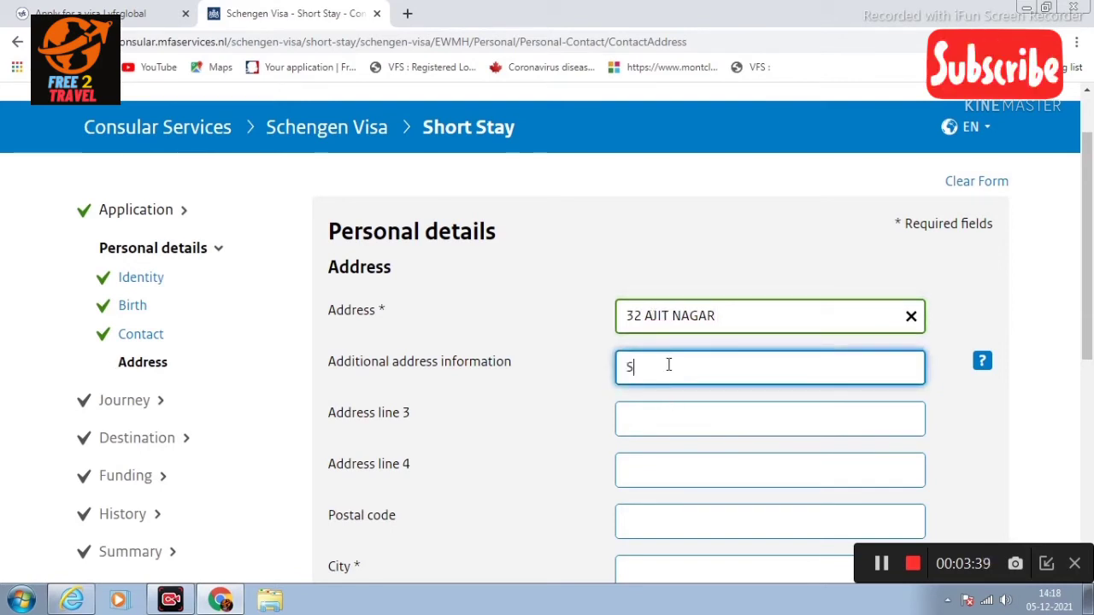
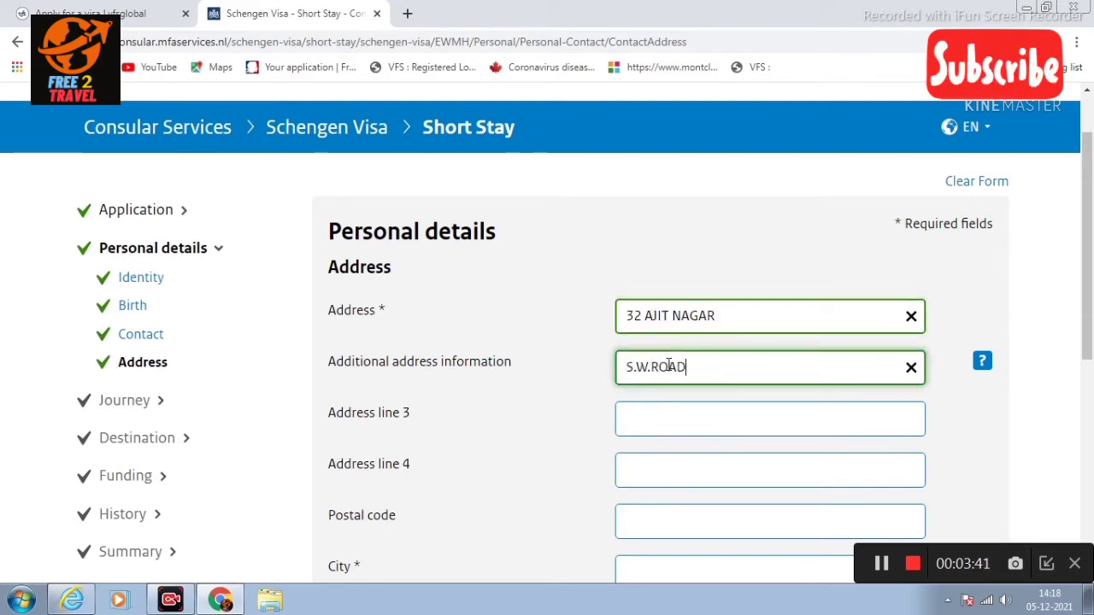
# Step: Add the postal code, city AMRITSAR and country India, then continue
pyautogui.scroll(-2, 740, 415)
pyautogui.click(689, 347)
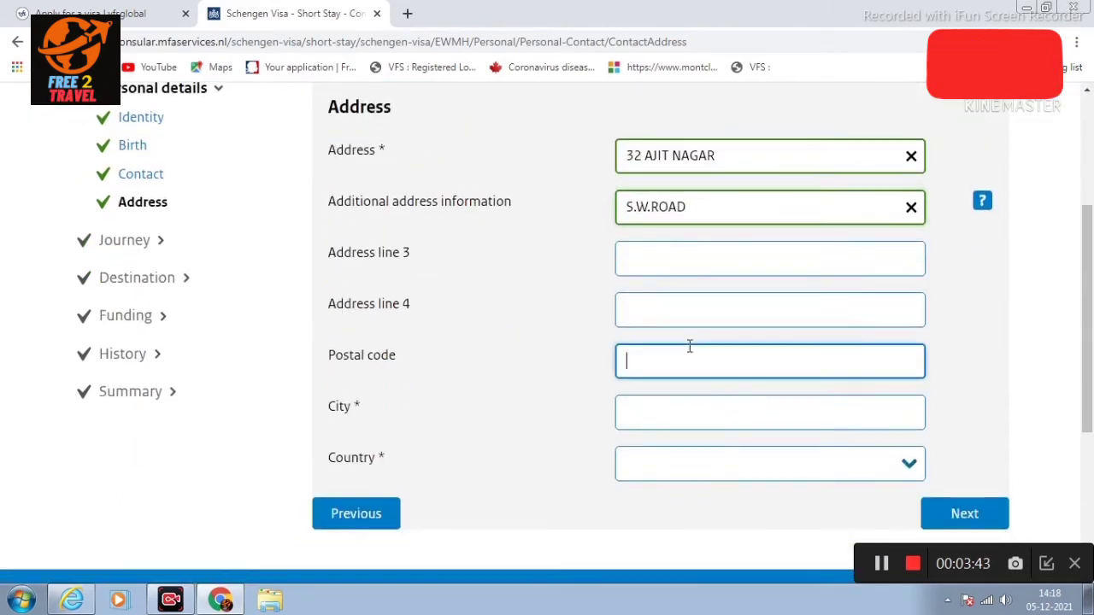
pyautogui.write('143001')
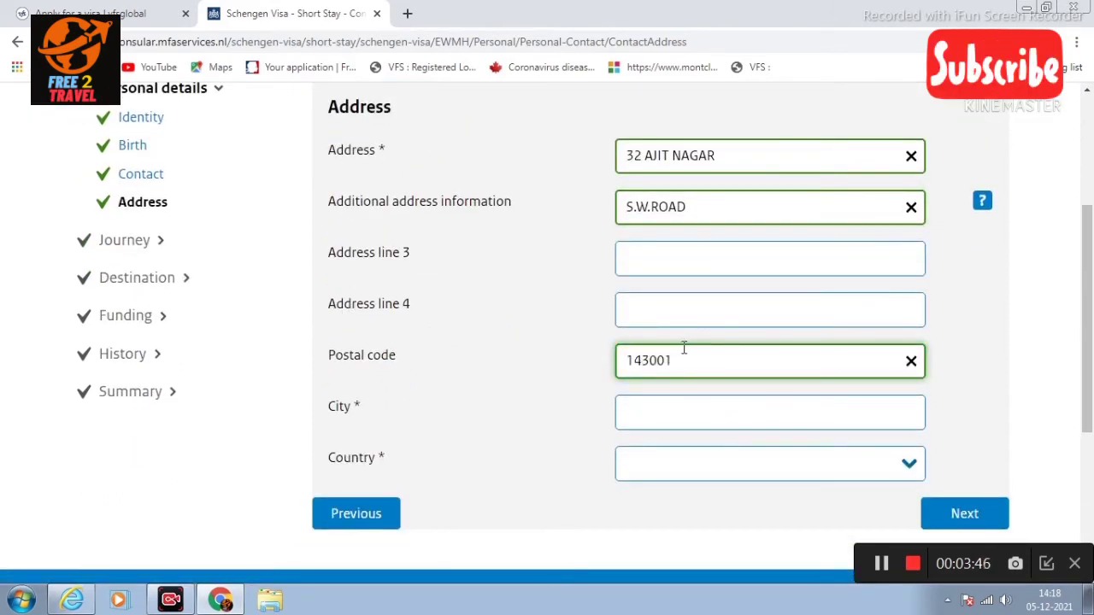
pyautogui.click(686, 403)
pyautogui.write('AMRITSAR')
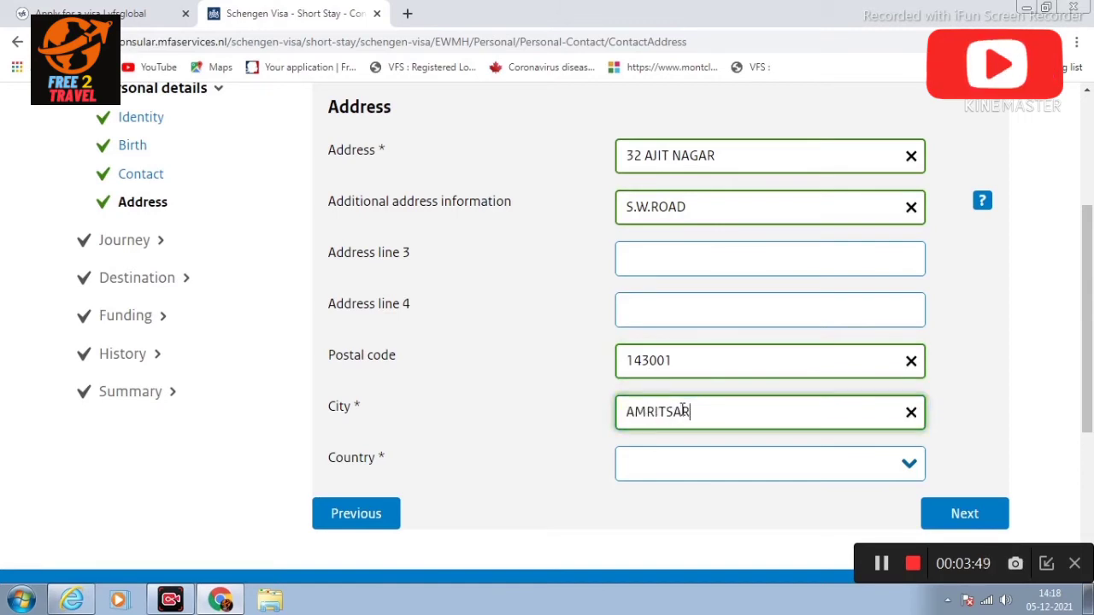
pyautogui.click(708, 471)
pyautogui.write('INDI')
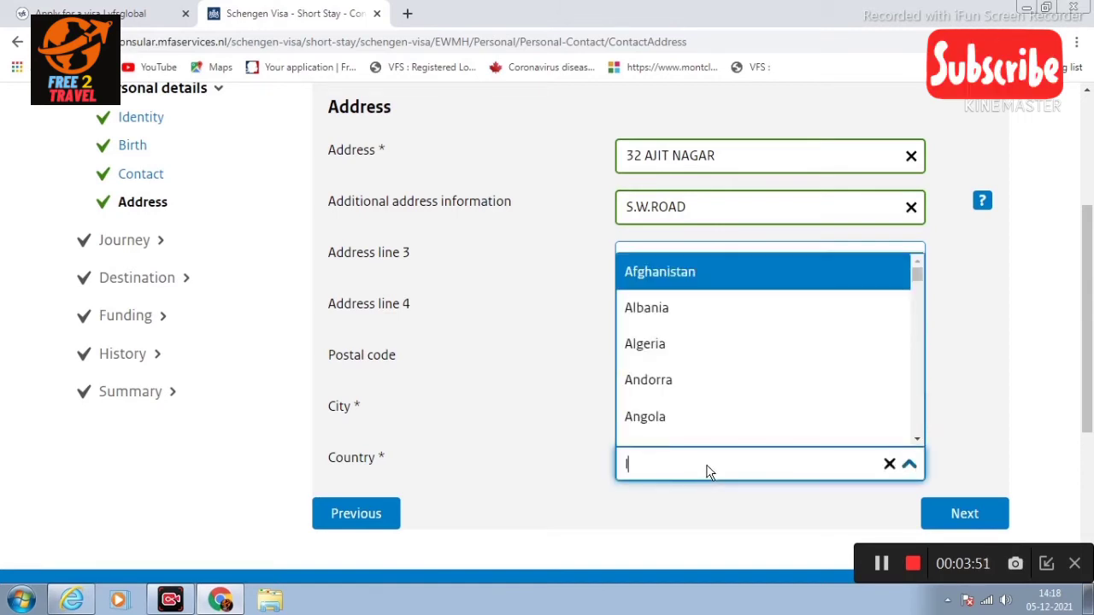
pyautogui.write('A')
pyautogui.press('Return')
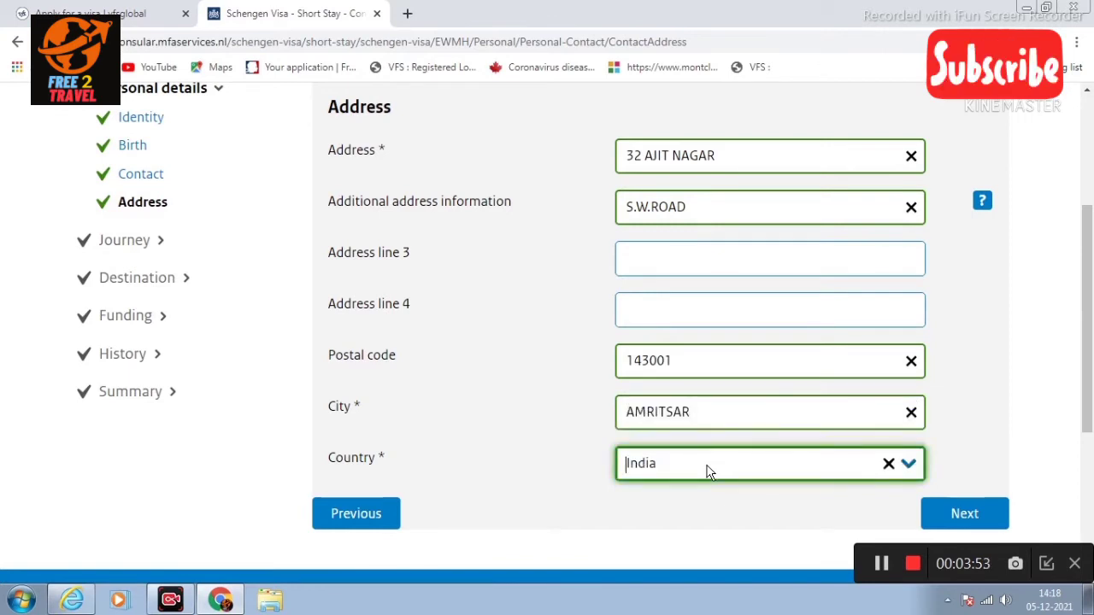
pyautogui.scroll(-2, 840, 287)
pyautogui.click(963, 357)
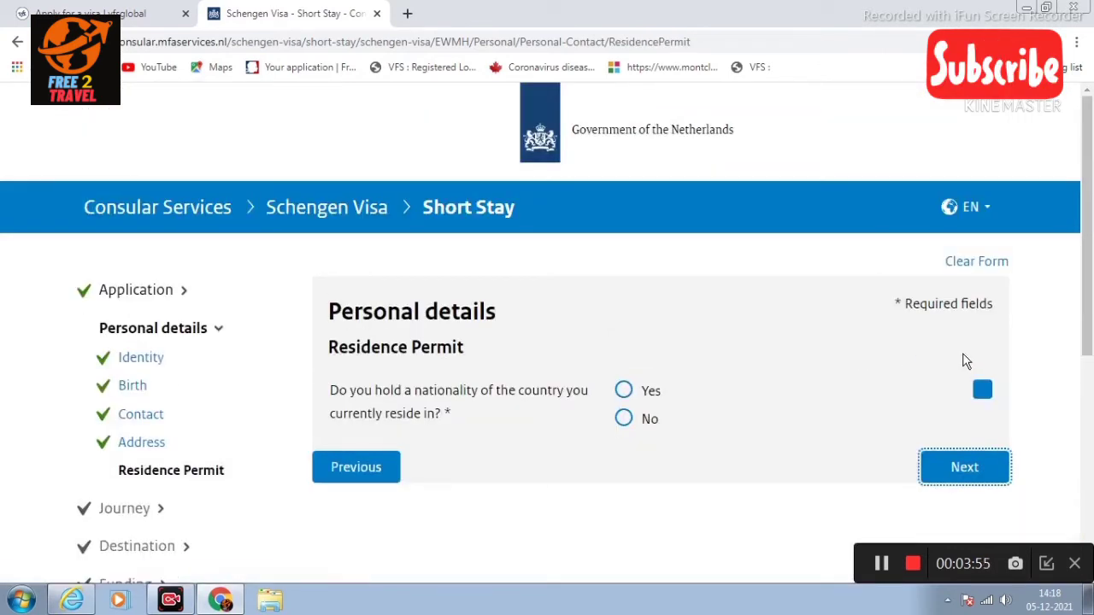
# Step: Try answering No and describing an other residence permit as WORK PERMIT
pyautogui.scroll(-1, 965, 361)
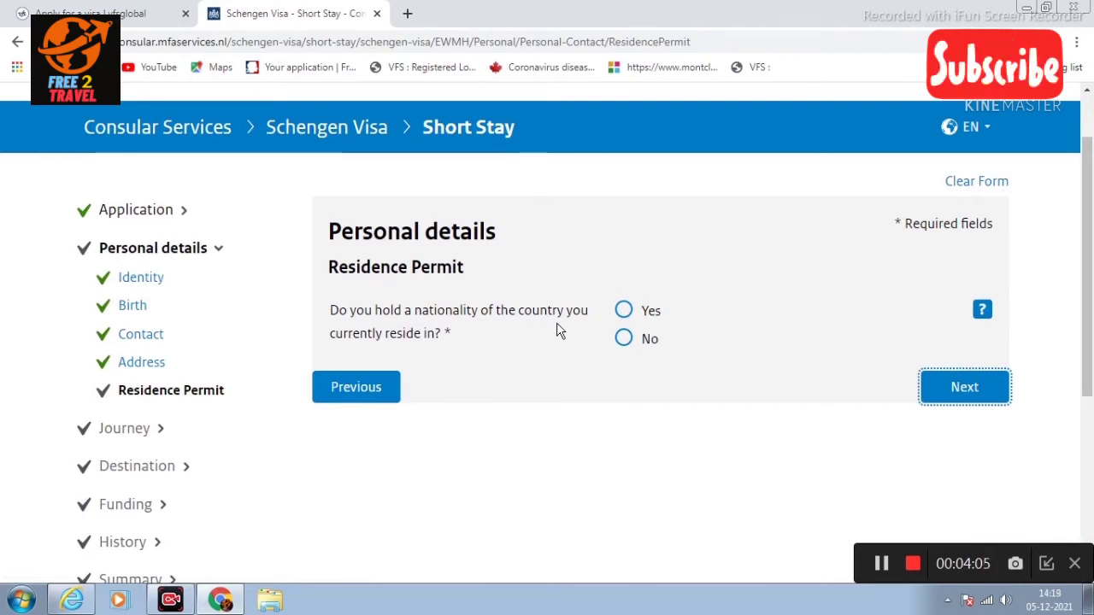
pyautogui.click(624, 311)
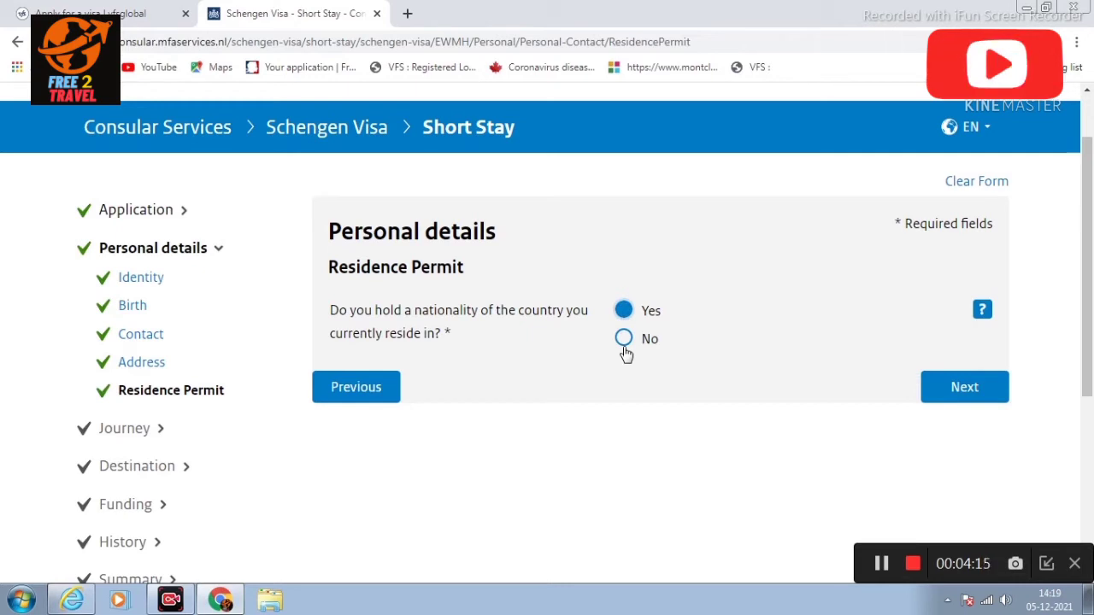
pyautogui.click(624, 342)
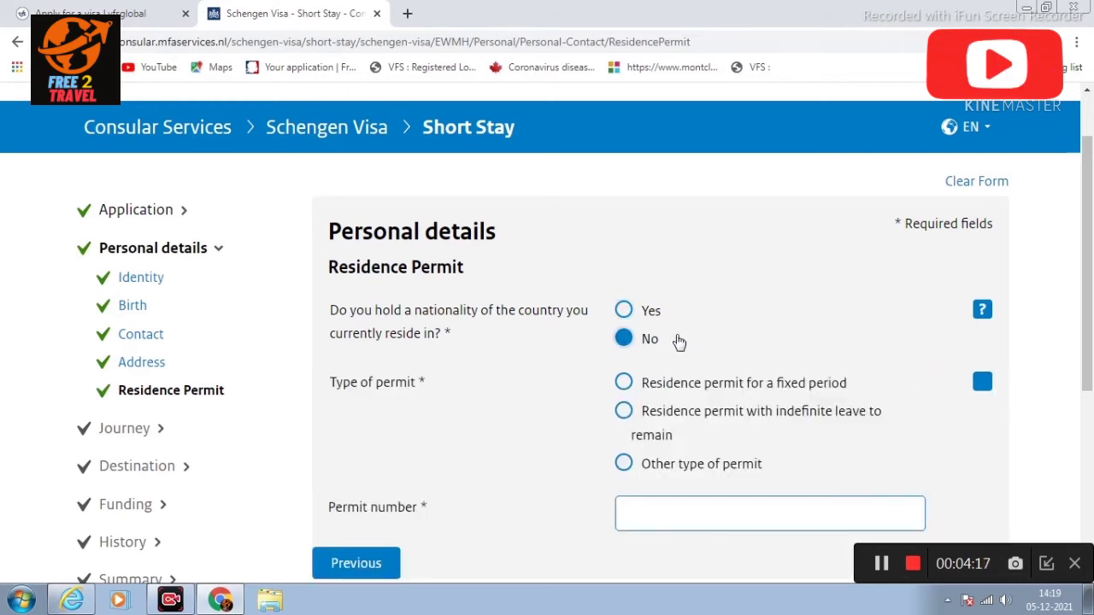
pyautogui.scroll(-1, 359, 370)
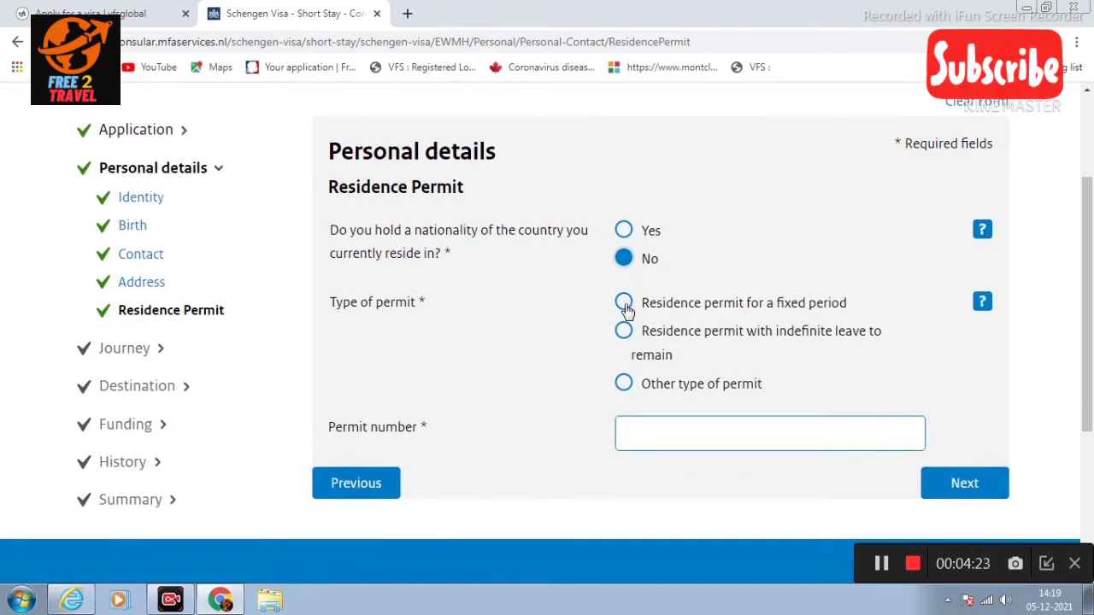
pyautogui.click(624, 385)
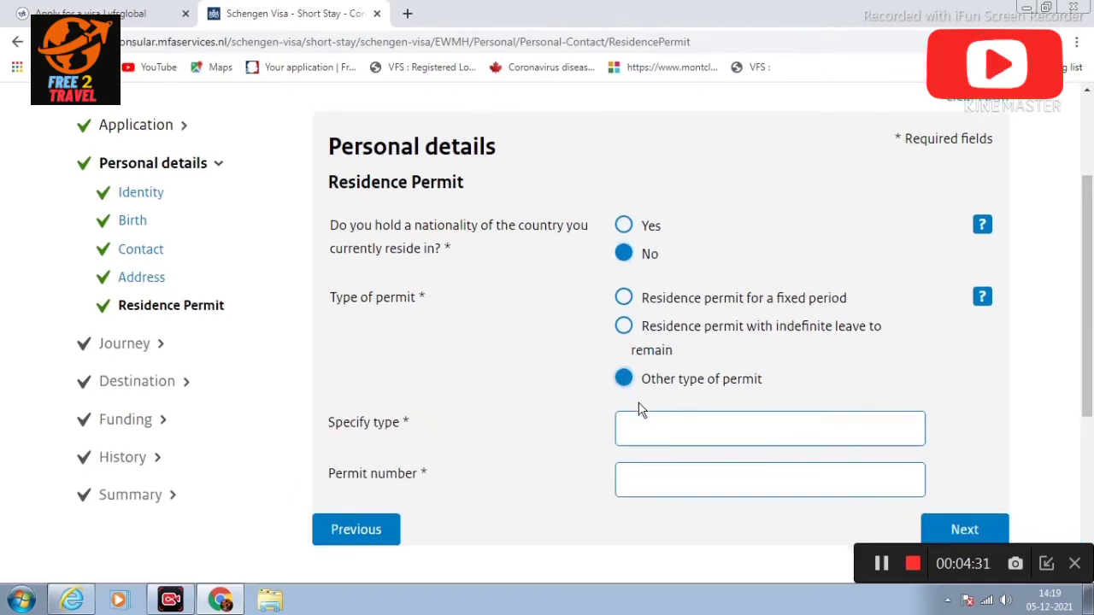
pyautogui.scroll(-1, 641, 408)
pyautogui.click(679, 352)
pyautogui.write('WOR')
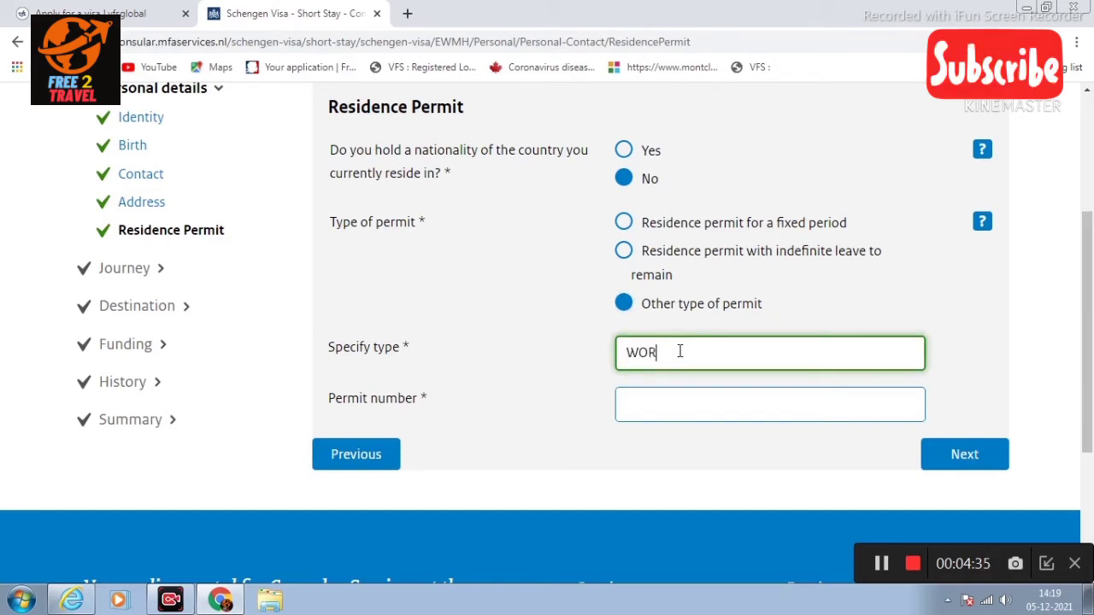
pyautogui.write('K PERMIT')
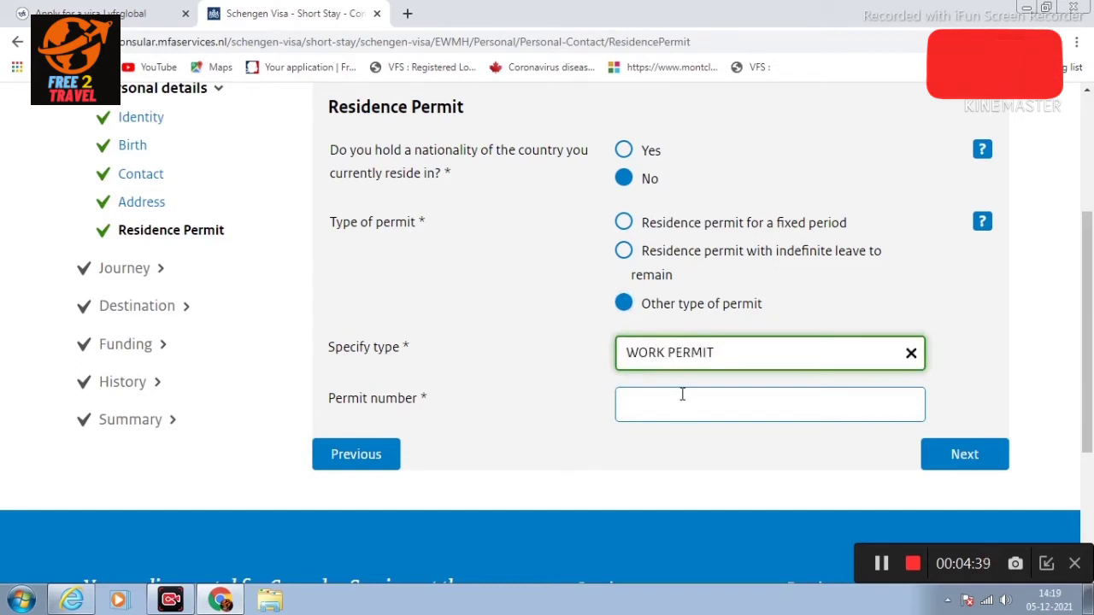
pyautogui.click(682, 394)
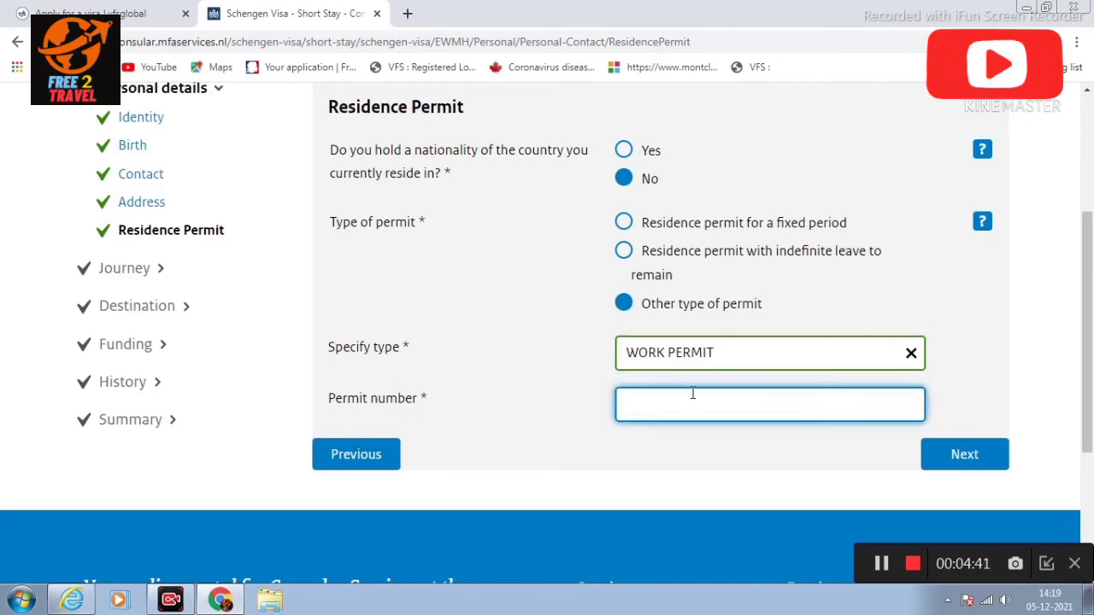
# Step: Change the nationality answer back to Yes and continue to Travel Document
pyautogui.scroll(2, 675, 201)
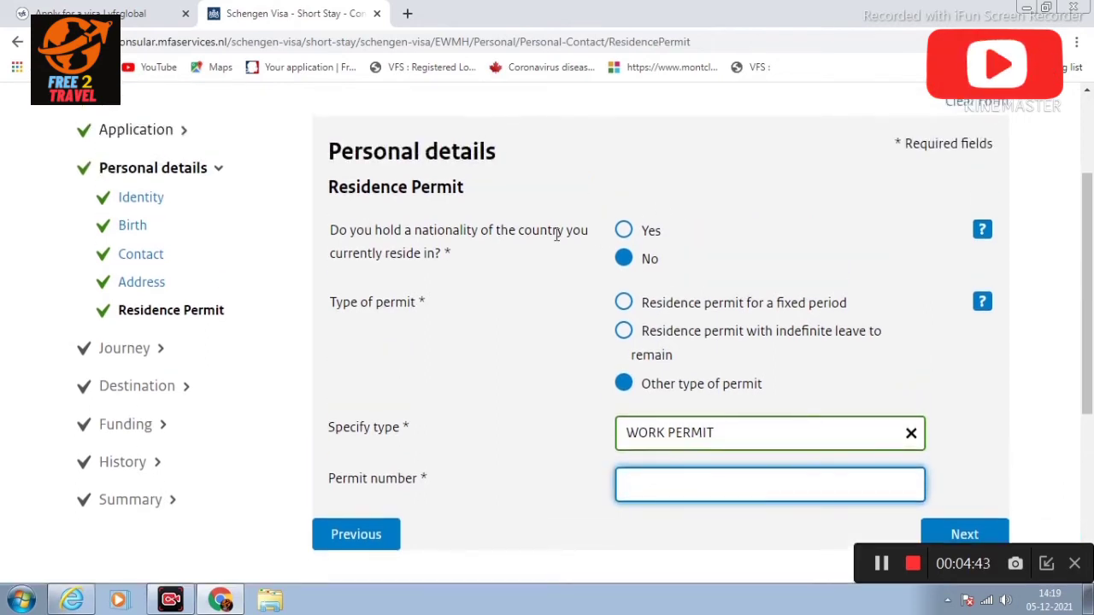
pyautogui.moveTo(387, 236); pyautogui.dragTo(465, 232)
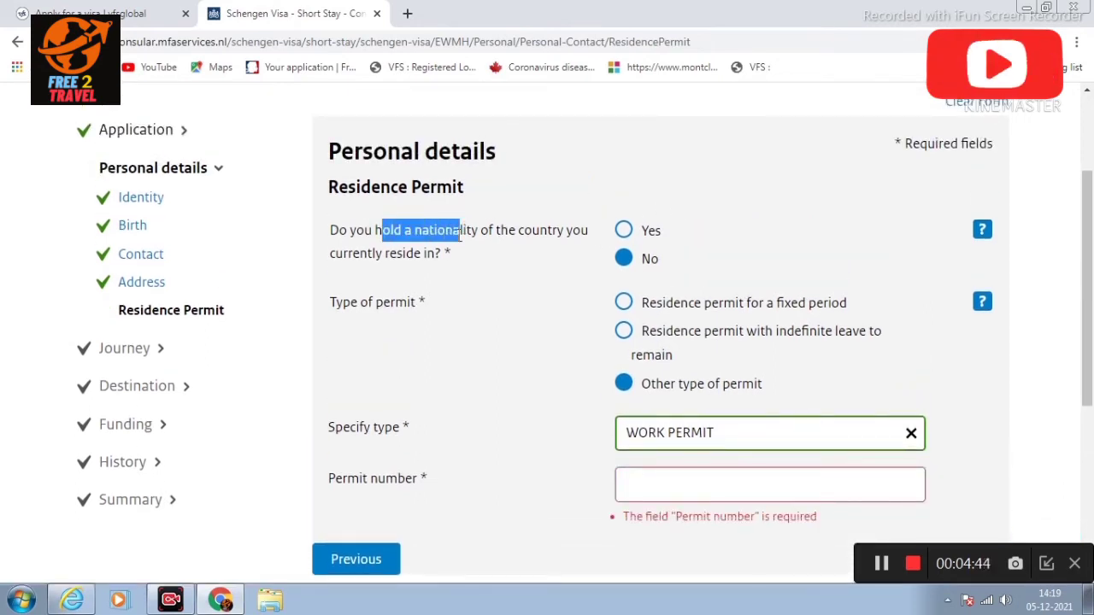
pyautogui.click(504, 256)
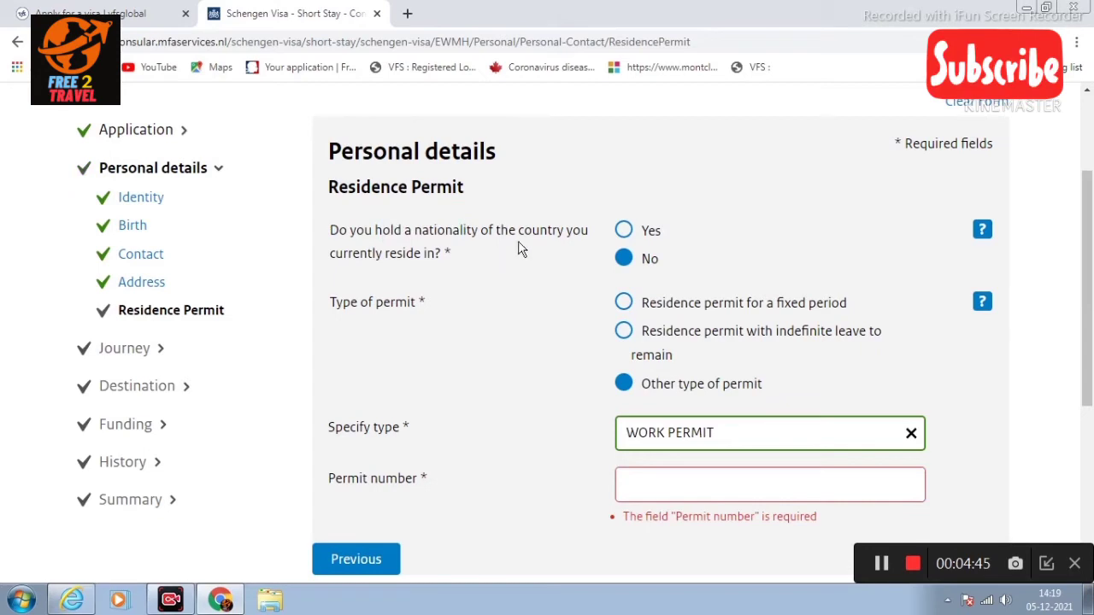
pyautogui.click(624, 232)
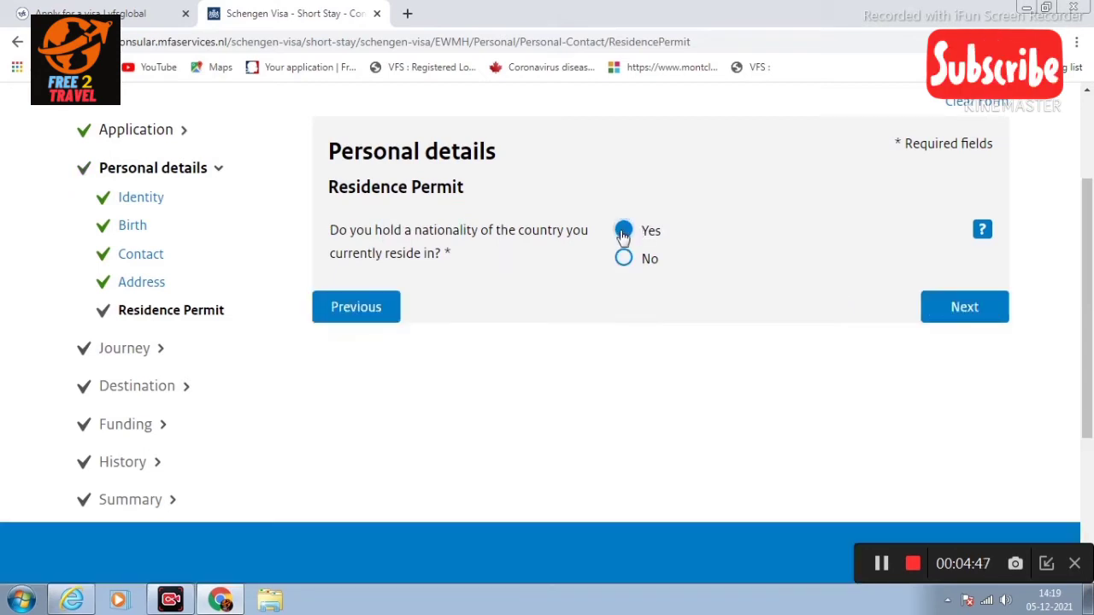
pyautogui.click(950, 310)
# Step: Choose Normal passport as the travel document type and enter the passport number
pyautogui.scroll(-1, 671, 352)
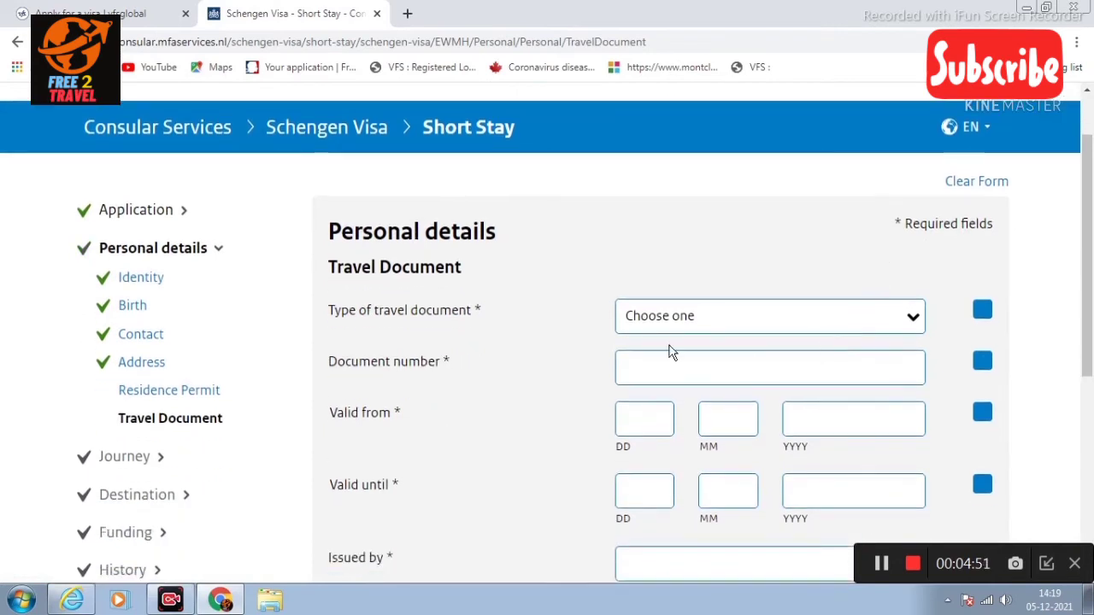
pyautogui.click(731, 318)
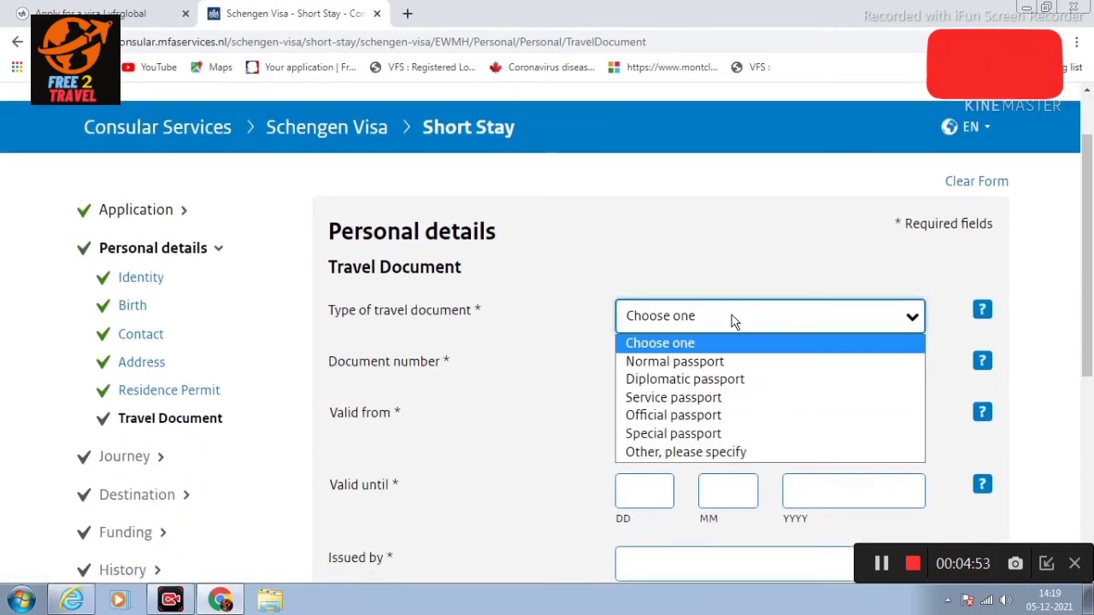
pyautogui.click(680, 362)
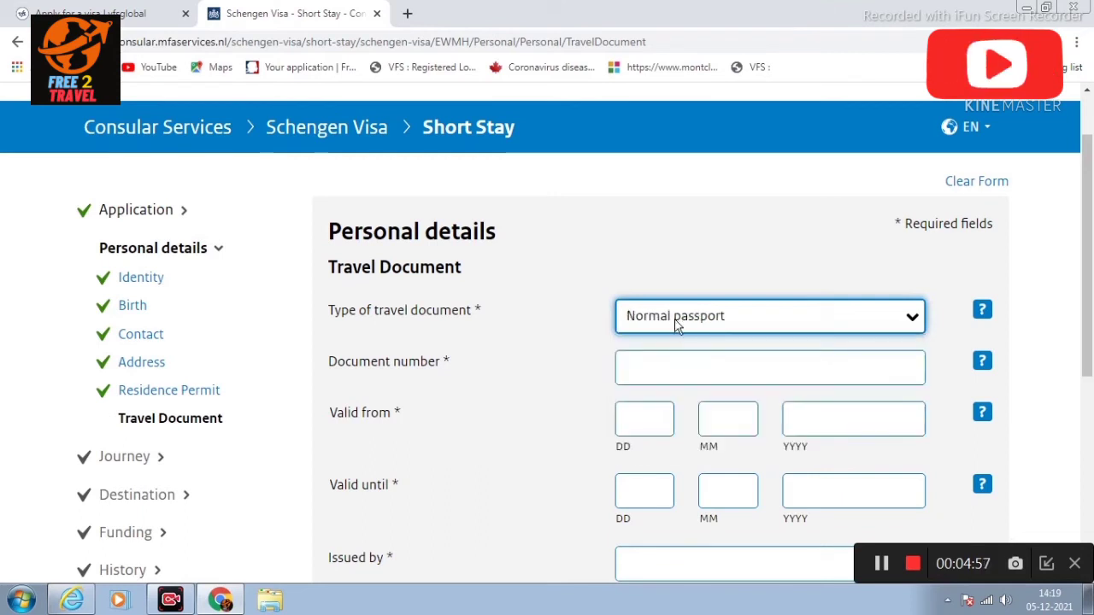
pyautogui.click(671, 362)
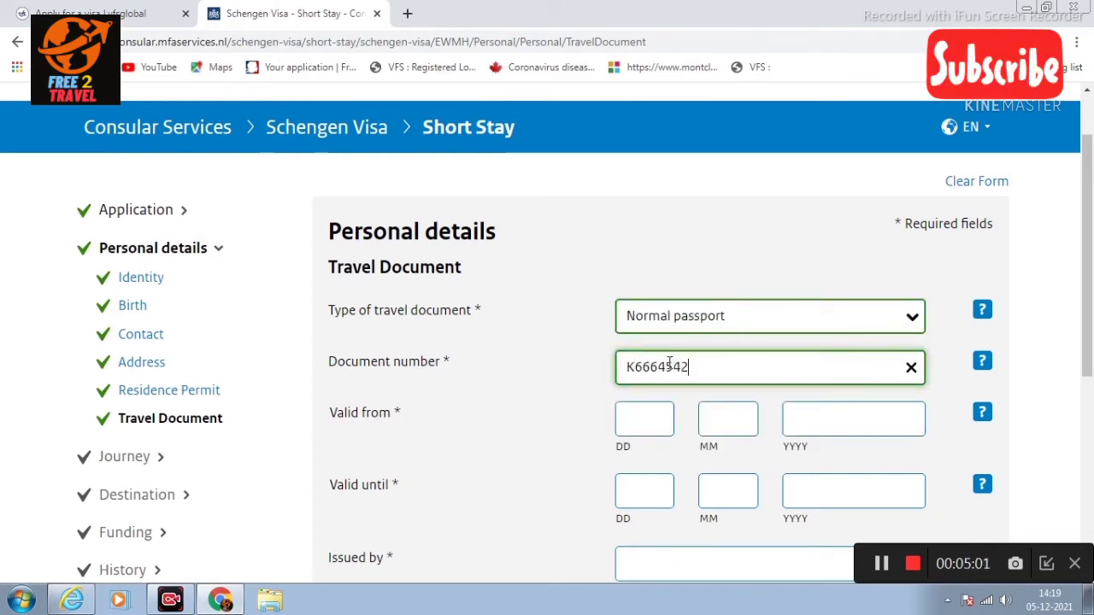
# Step: Enter the passport validity from 04-10-2016 until 03-10-2026
pyautogui.scroll(-1, 675, 351)
pyautogui.click(660, 335)
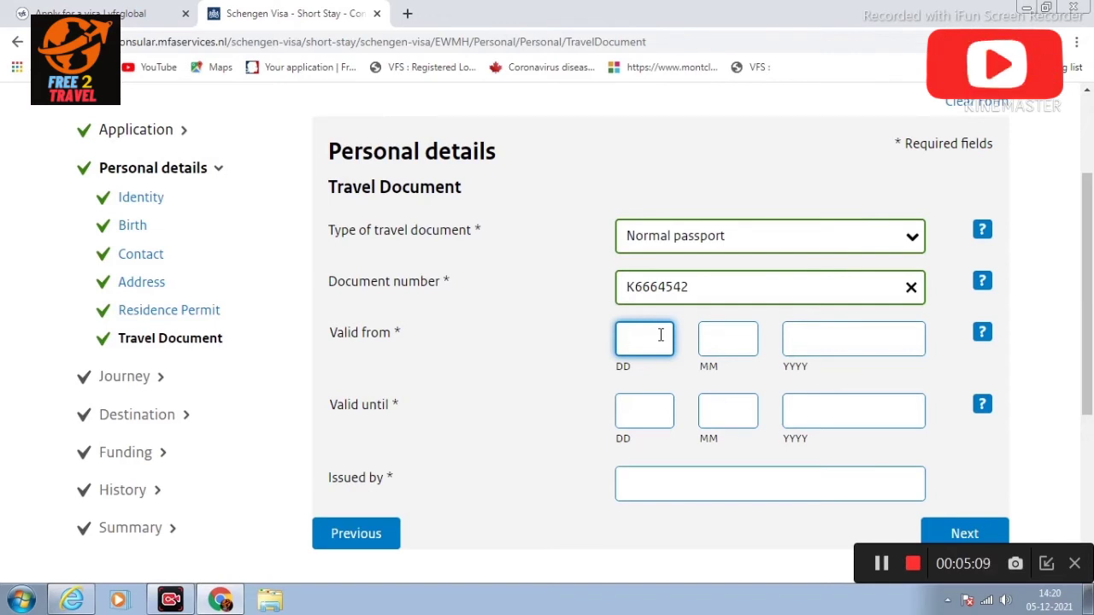
pyautogui.write('04')
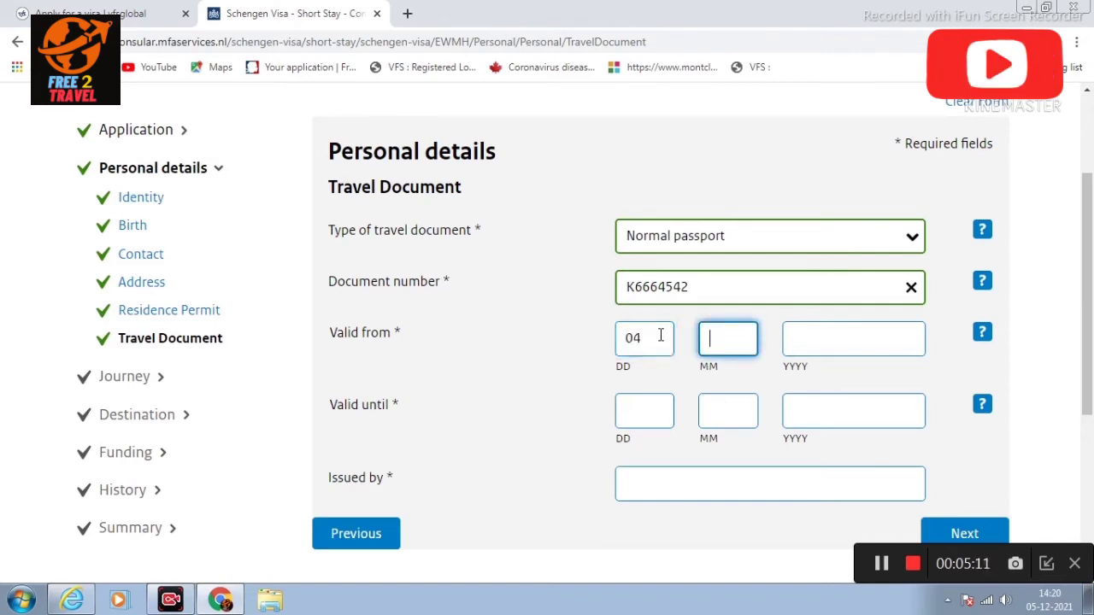
pyautogui.write('10')
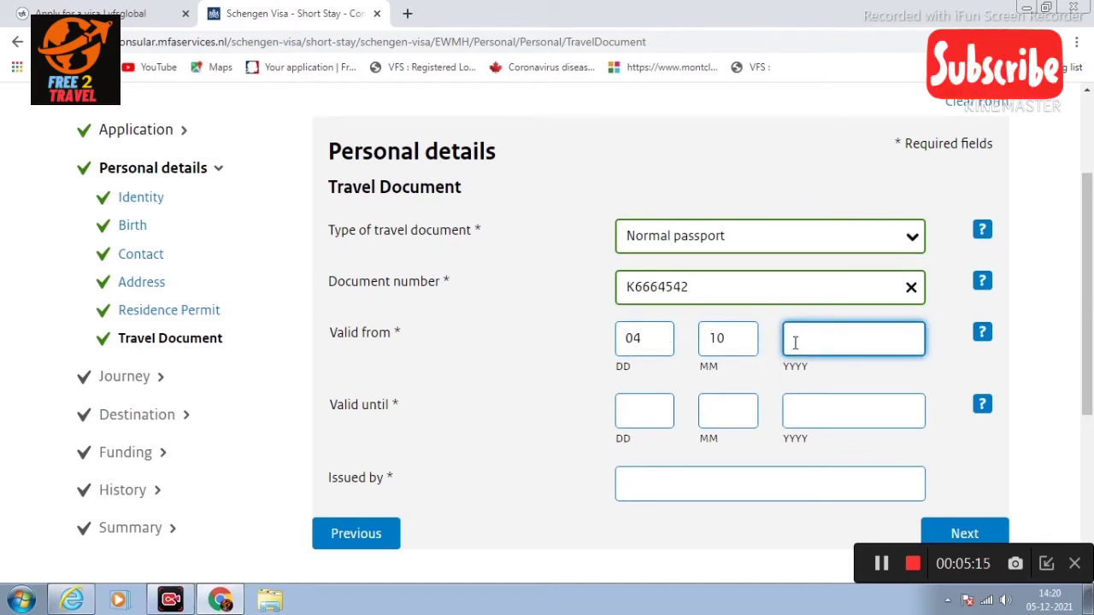
pyautogui.write('2016')
pyautogui.click(645, 408)
pyautogui.write('03')
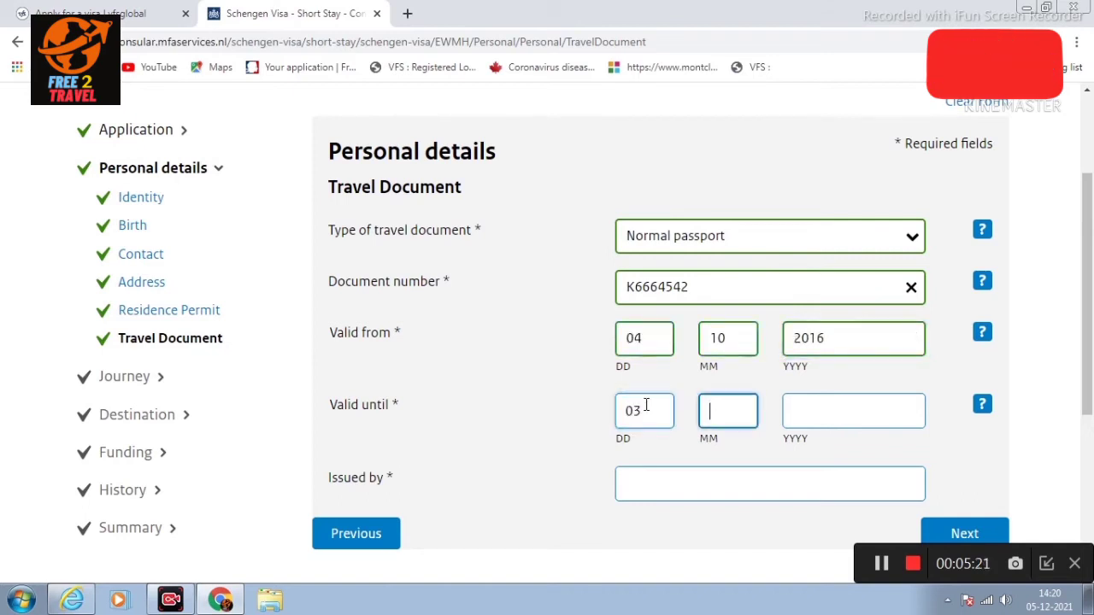
pyautogui.write('10')
pyautogui.write('2026')
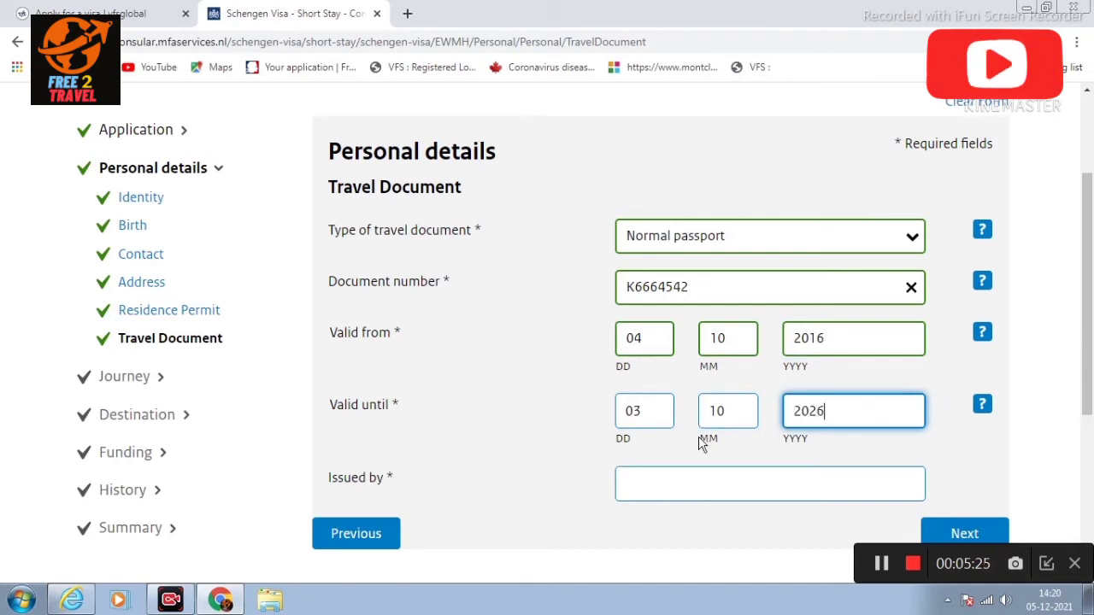
# Step: Enter AMRITSAR - INDIA as the issuing authority and submit the travel document details
pyautogui.scroll(-1, 697, 428)
pyautogui.click(682, 394)
pyautogui.write('A')
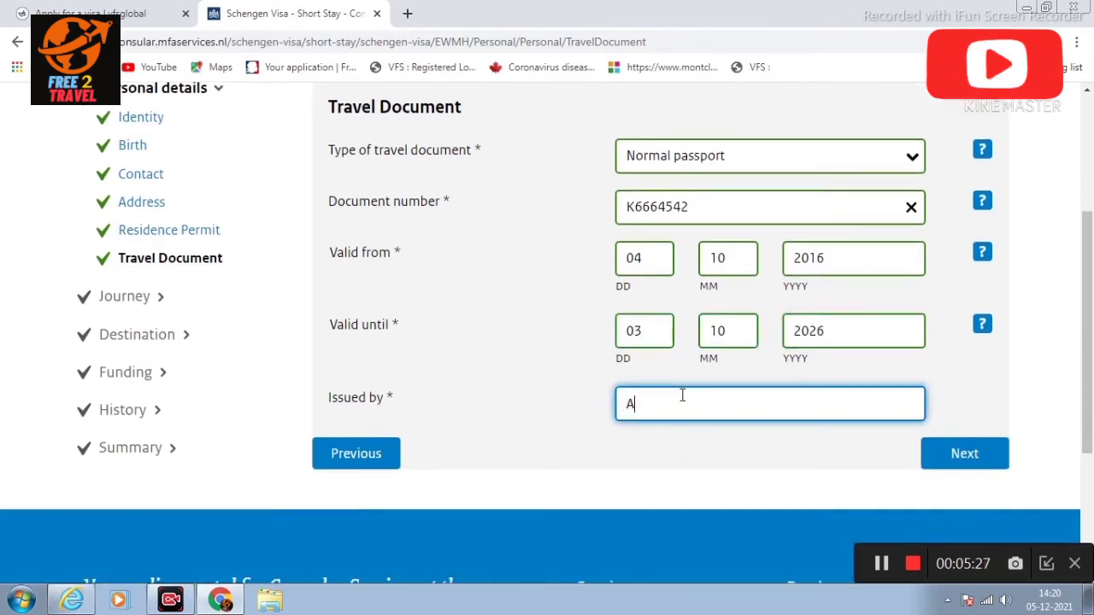
pyautogui.write('MRITSAR')
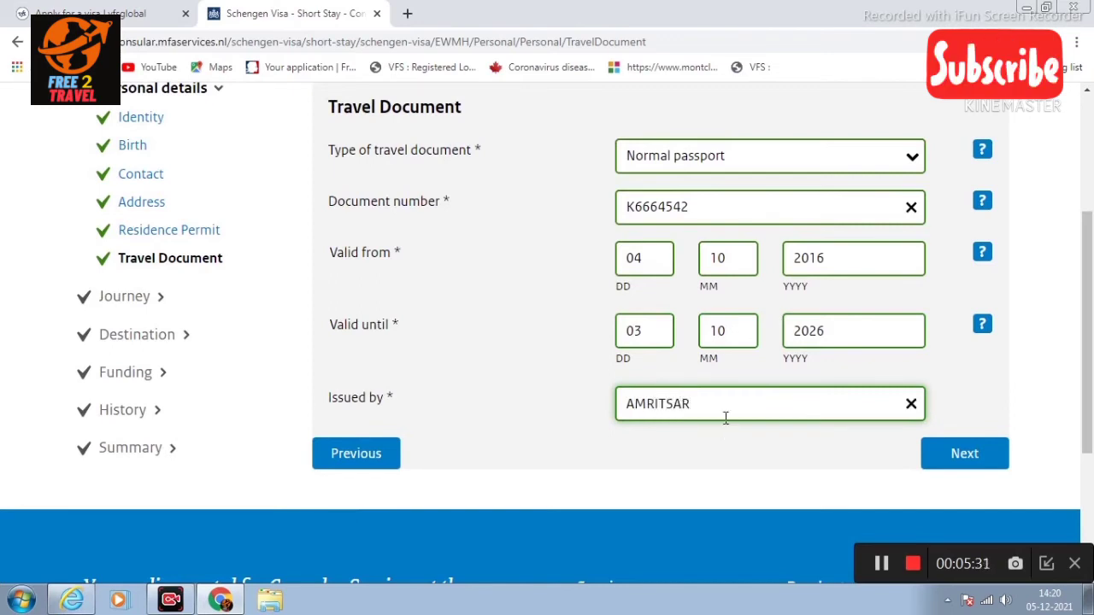
pyautogui.write(' - INDIA')
pyautogui.click(962, 455)
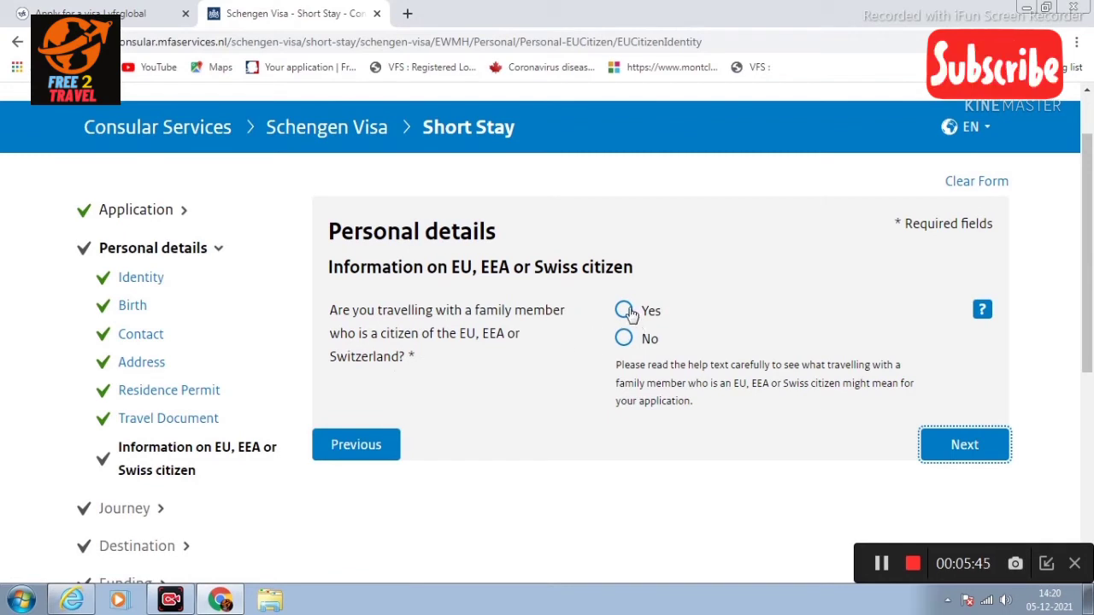
# Step: Select No for travelling with an EU/EEA/Swiss family member and go to Occupation
pyautogui.click(623, 339)
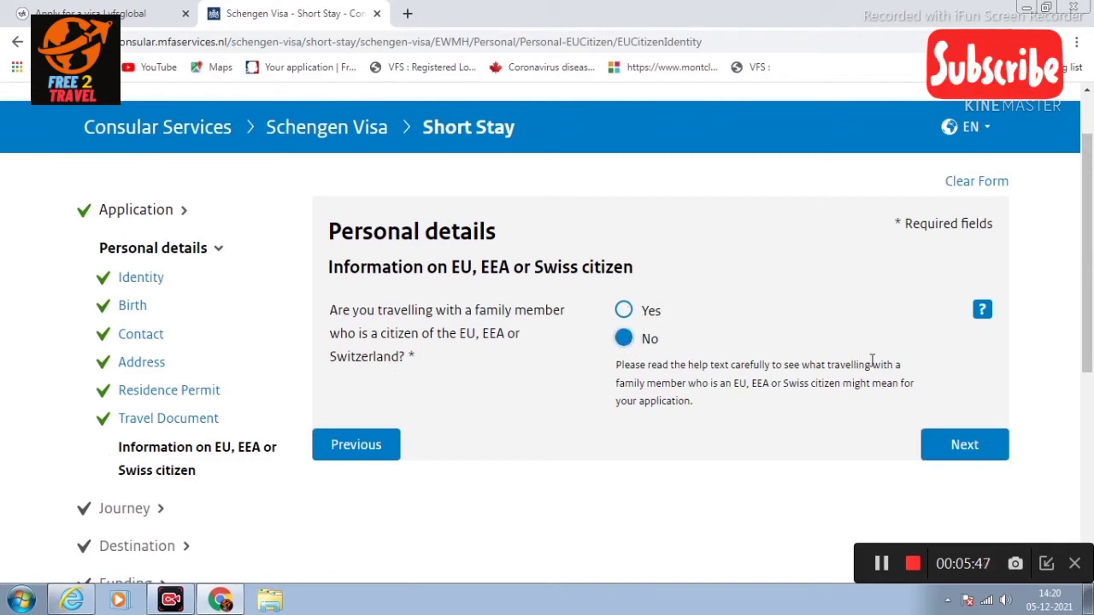
pyautogui.scroll(-1, 876, 332)
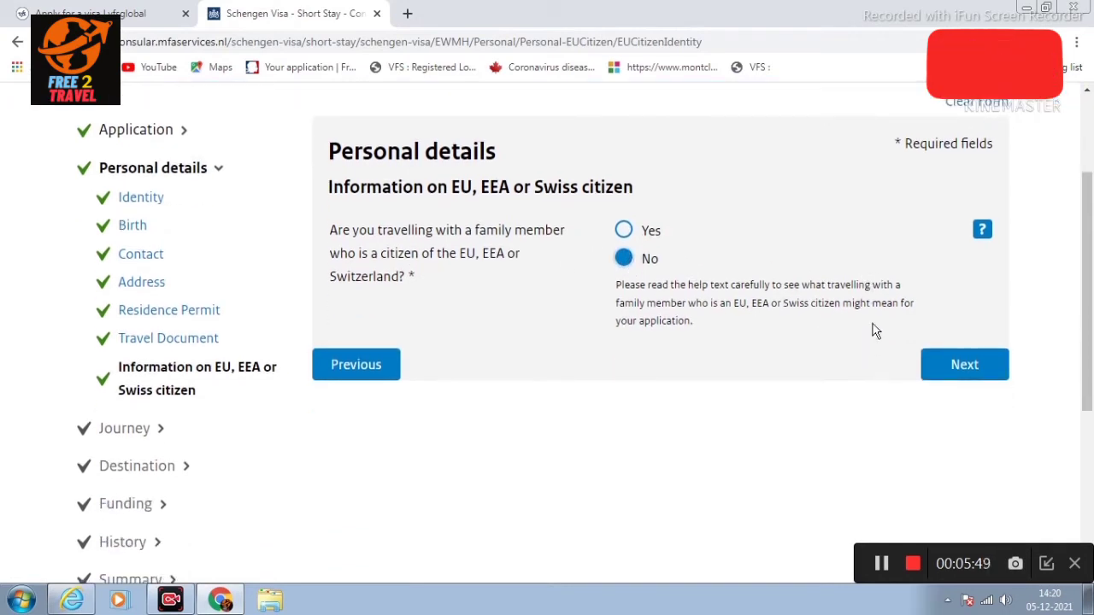
pyautogui.click(958, 367)
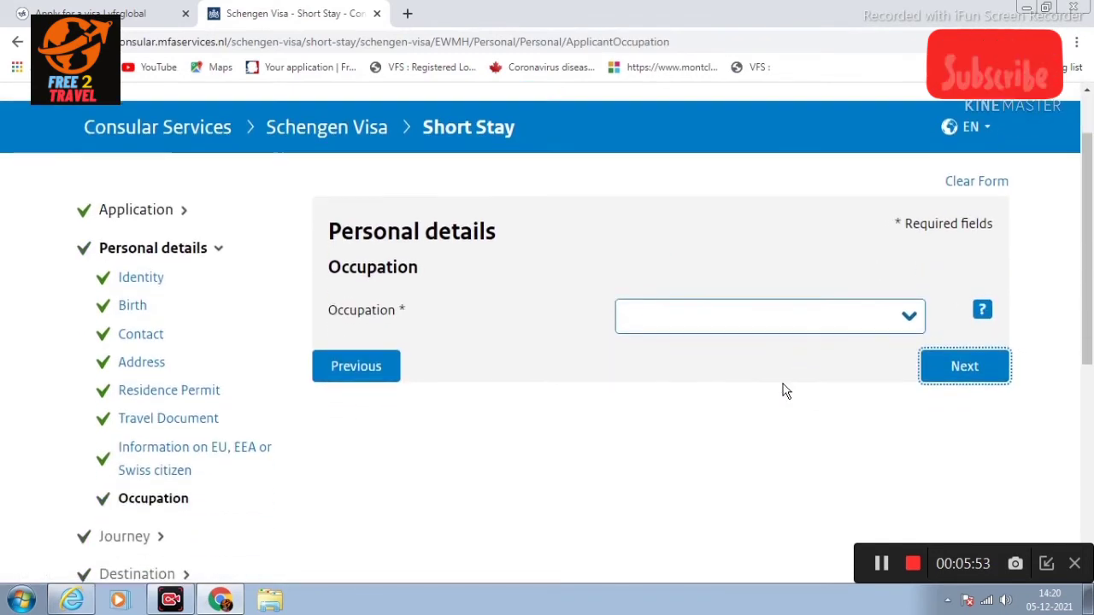
# Step: Set occupation to Self-employed with employer name SIMAR ENTERPRISE
pyautogui.click(694, 321)
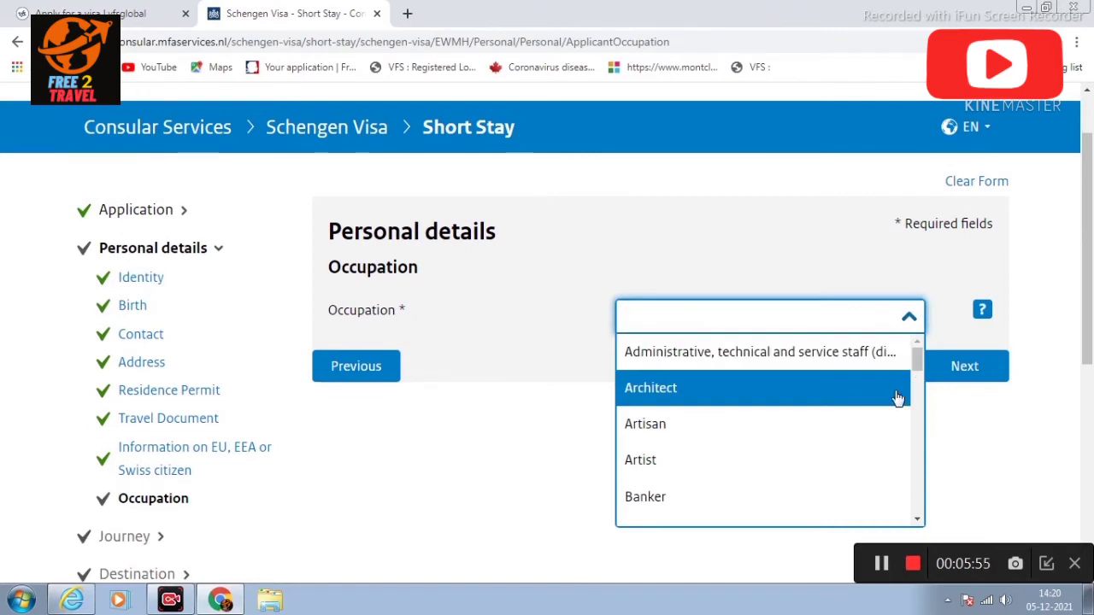
pyautogui.moveTo(918, 354); pyautogui.dragTo(930, 512)
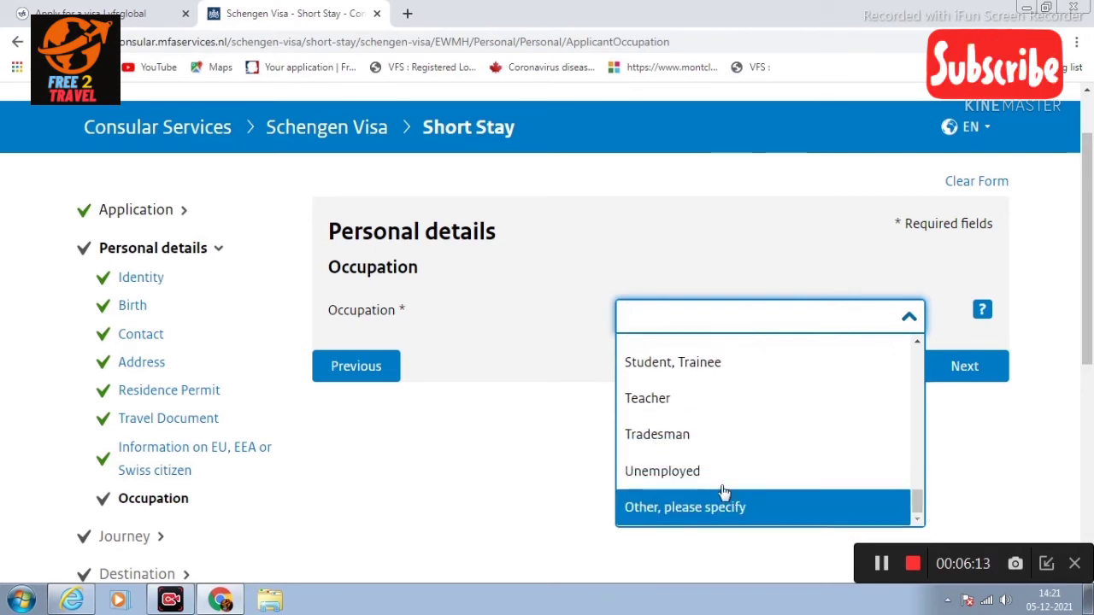
pyautogui.scroll(2, 919, 506)
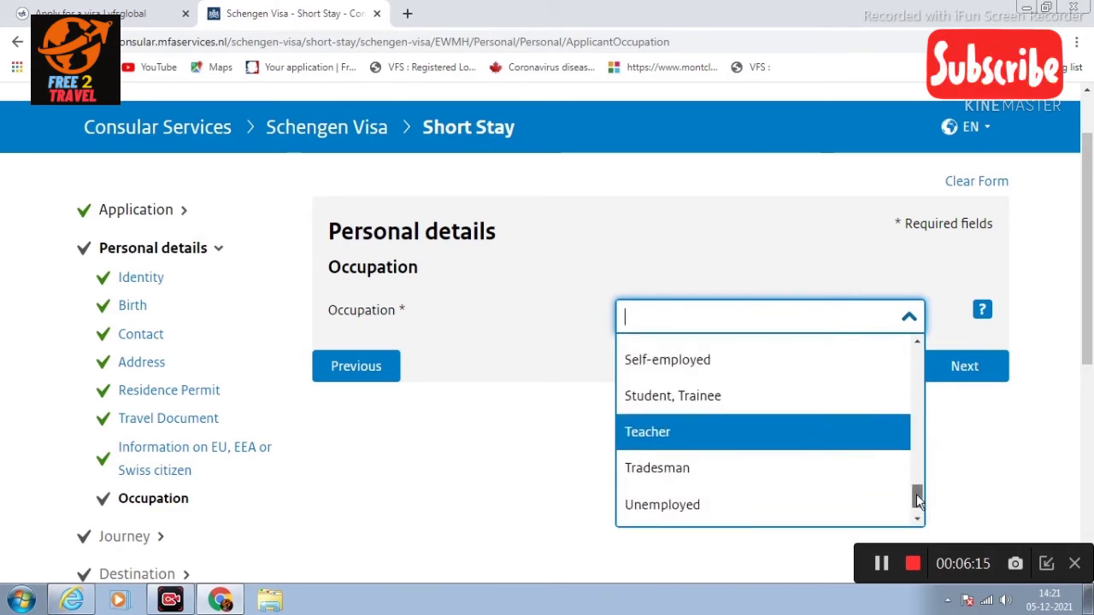
pyautogui.click(664, 408)
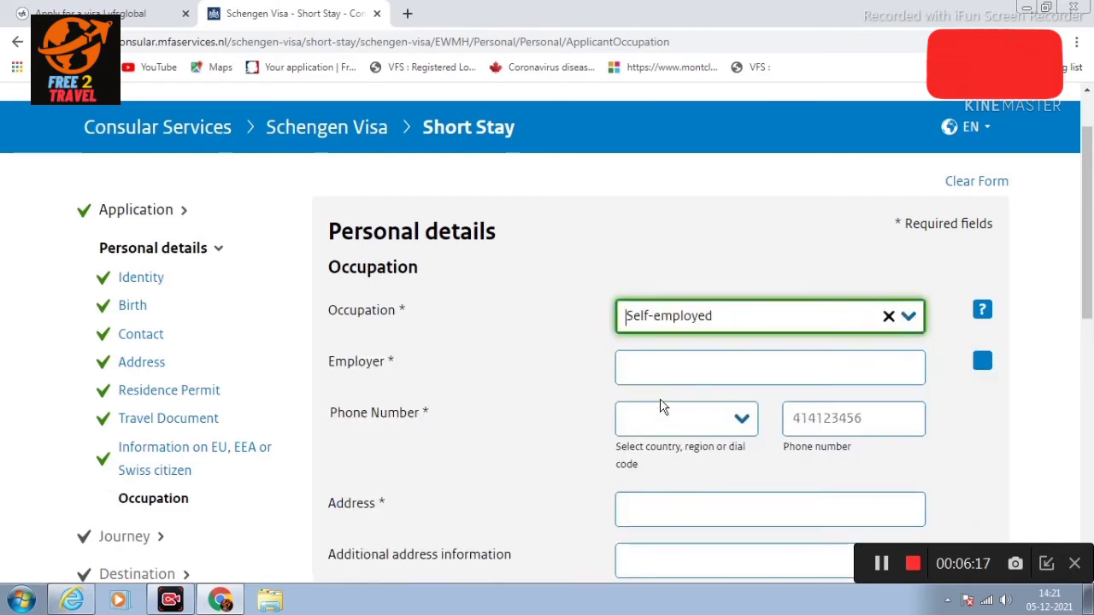
pyautogui.click(648, 372)
pyautogui.write('SIM')
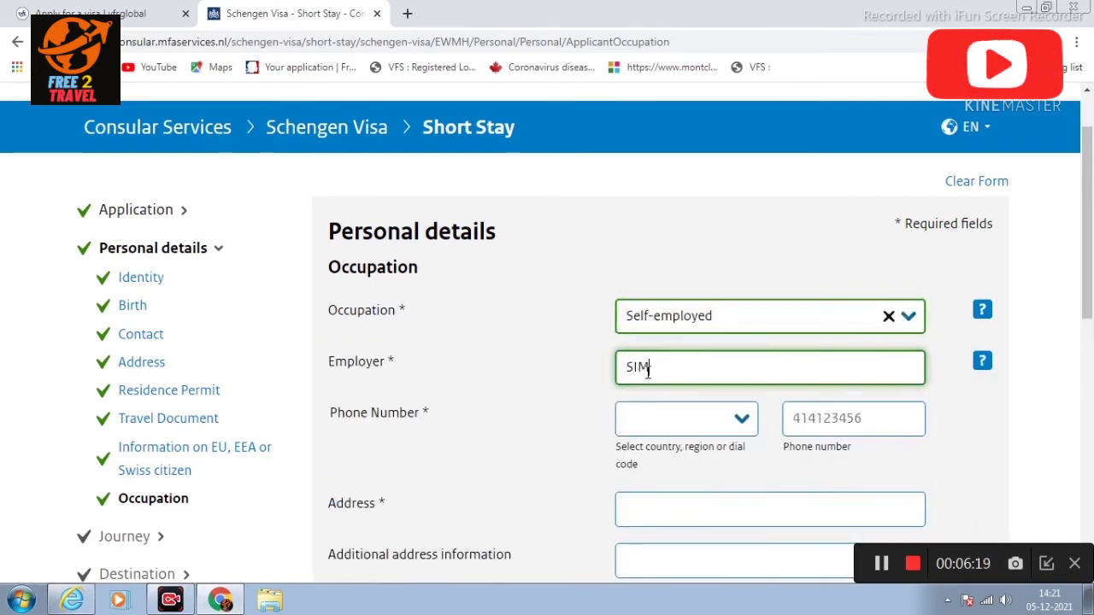
pyautogui.write('AR ENTERPRISE')
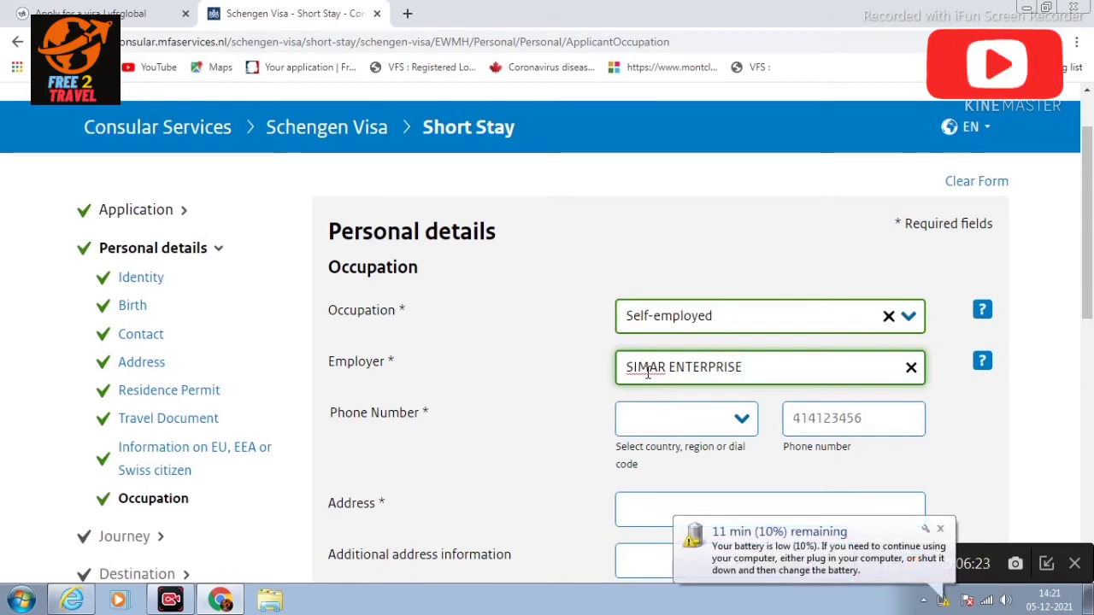
# Step: Enter the employer's phone number with India's +91 dial code
pyautogui.click(679, 417)
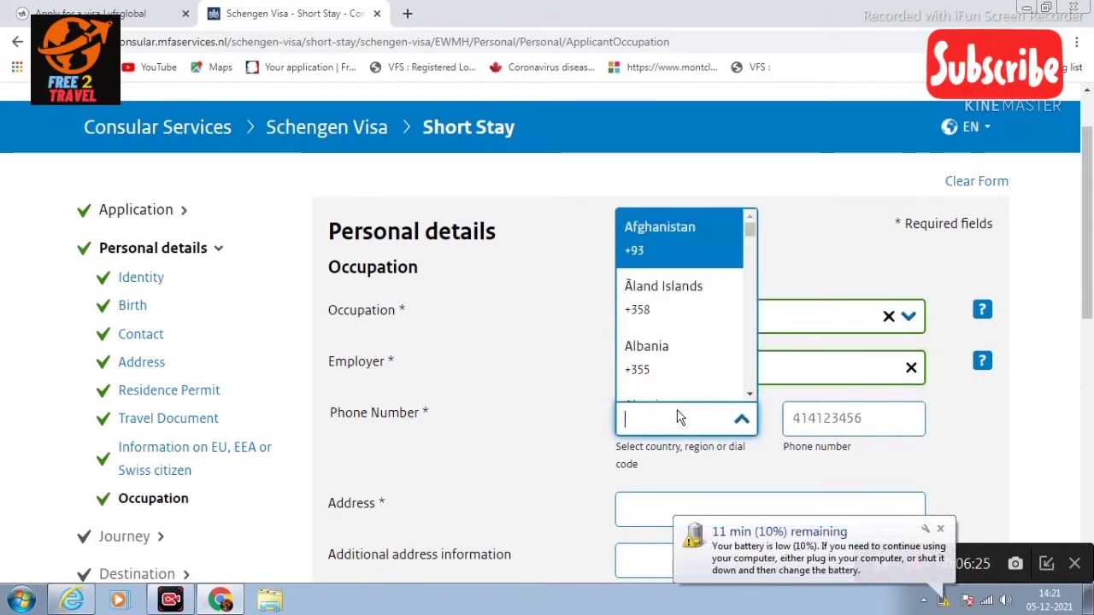
pyautogui.write('INDIA')
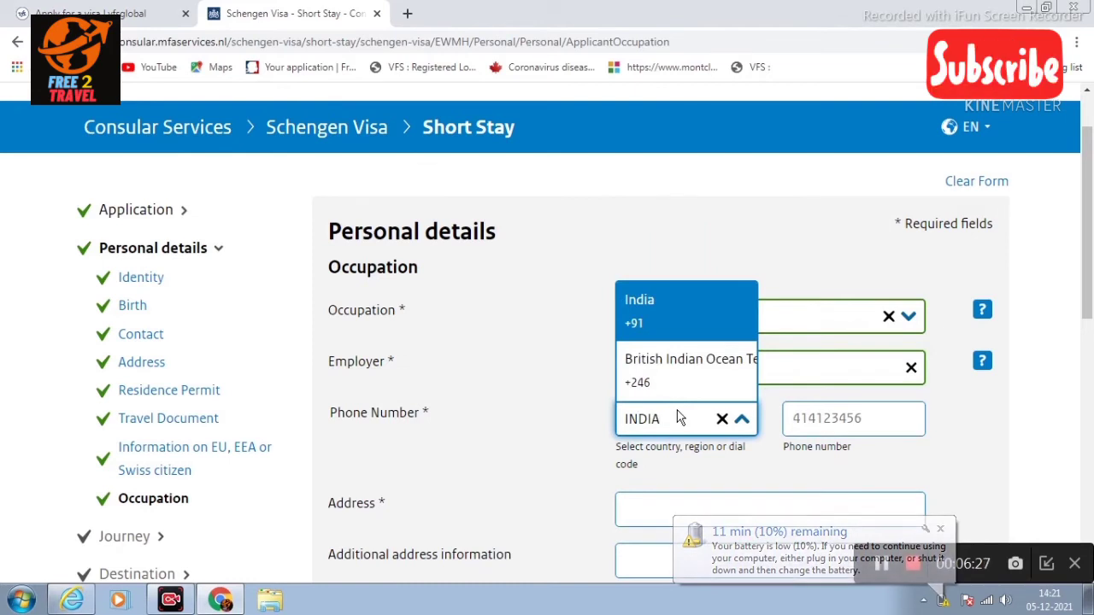
pyautogui.click(671, 316)
pyautogui.click(831, 425)
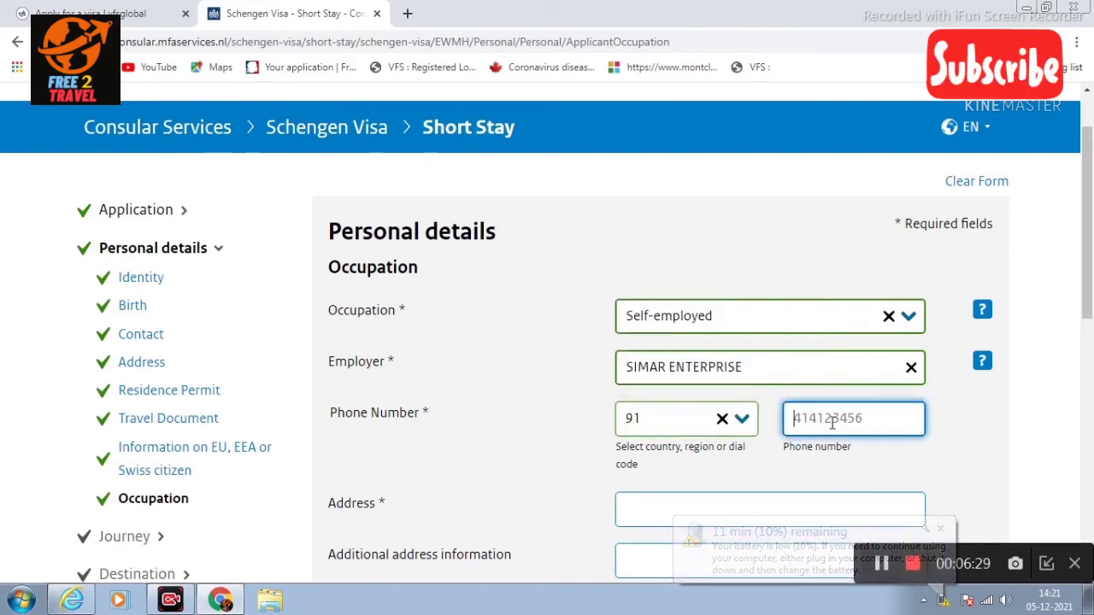
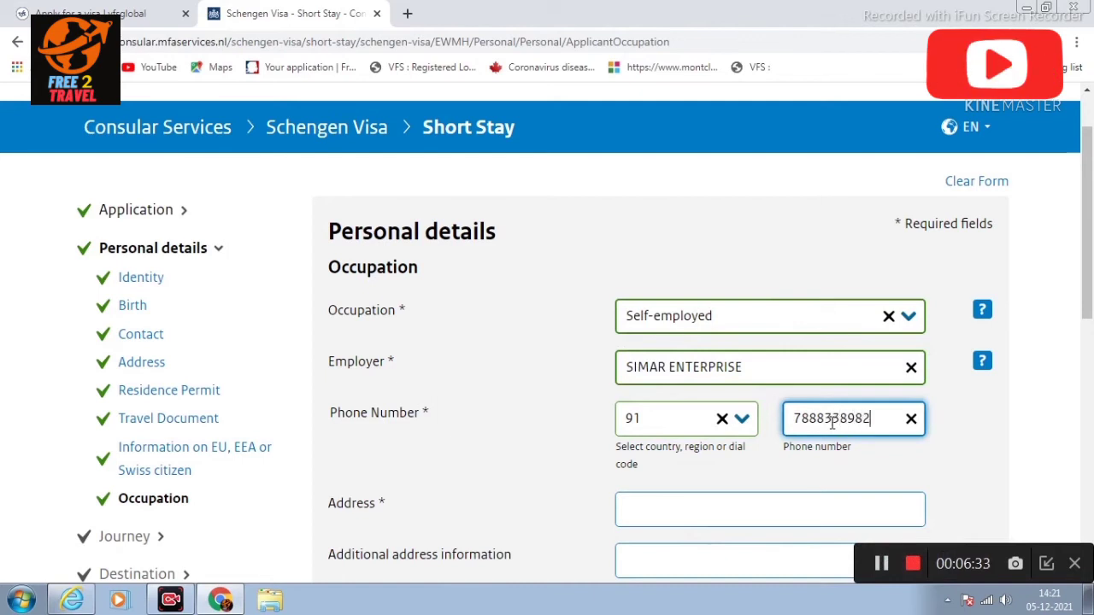
pyautogui.scroll(-2, 660, 366)
# Step: Enter the employer's street address, postal code and city
pyautogui.click(660, 366)
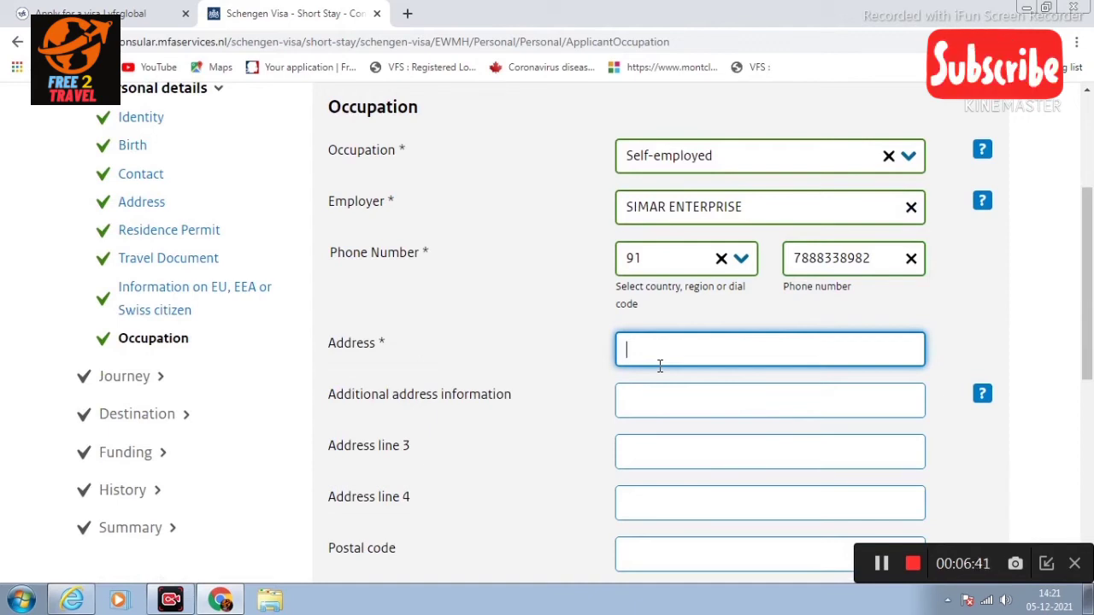
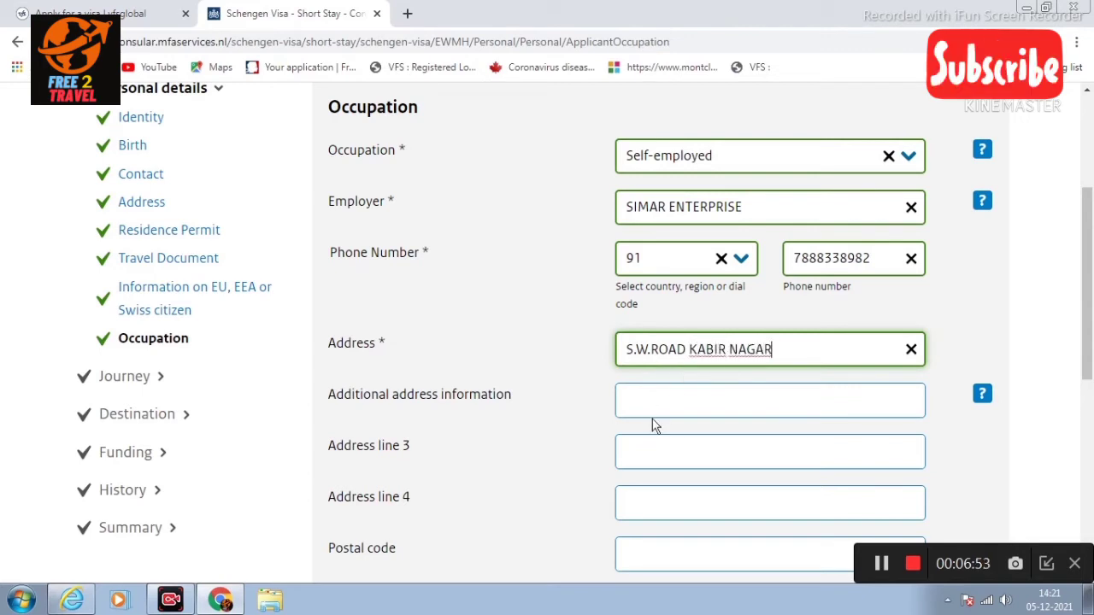
pyautogui.scroll(-2, 654, 423)
pyautogui.click(661, 389)
pyautogui.write('143001')
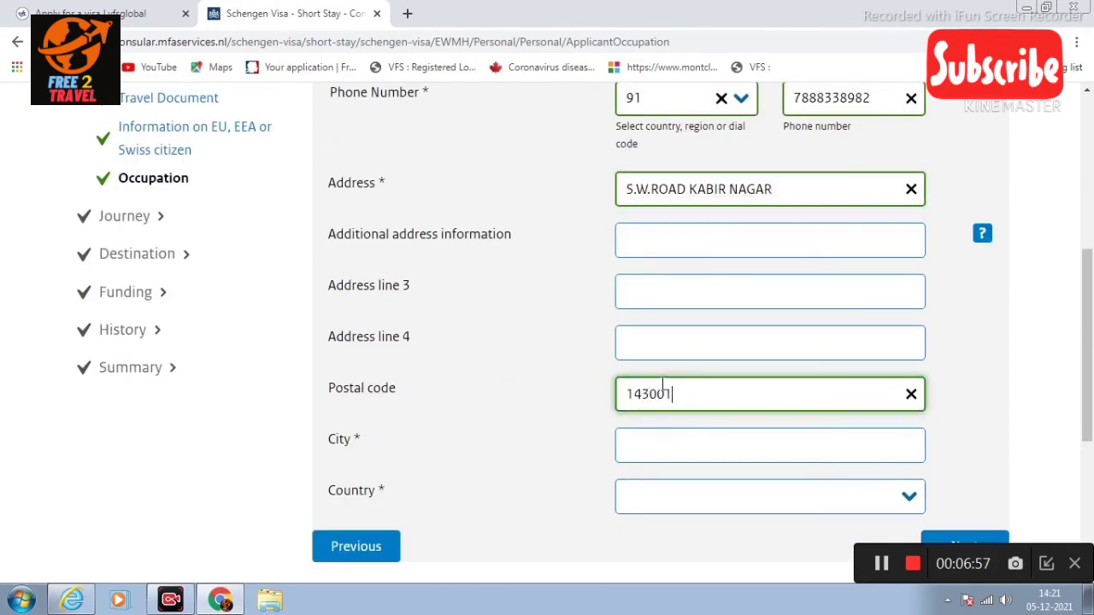
pyautogui.scroll(-1, 733, 553)
pyautogui.click(730, 376)
pyautogui.write('AMRITS')
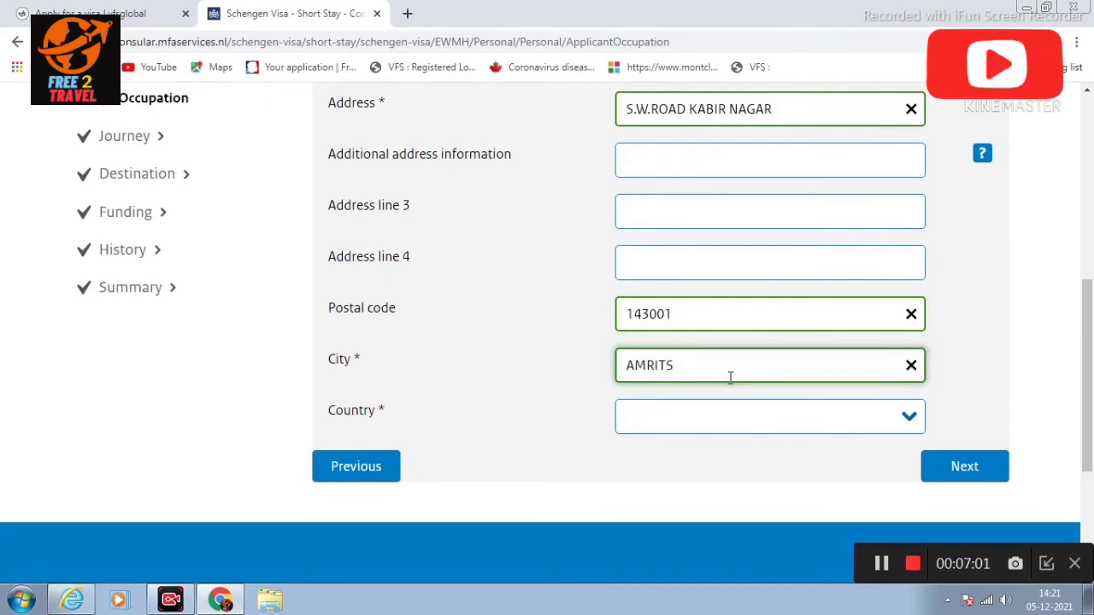
pyautogui.write('TSAR')
# Step: Set the employer's country to India and continue to the Journey questions
pyautogui.click(744, 425)
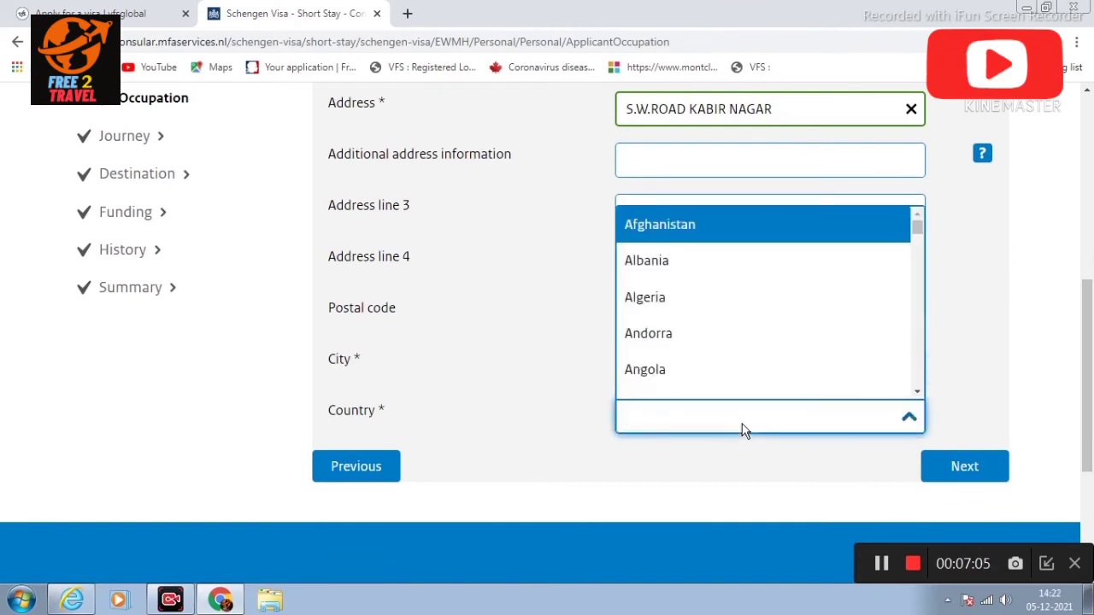
pyautogui.write('INDIA')
pyautogui.press('Return')
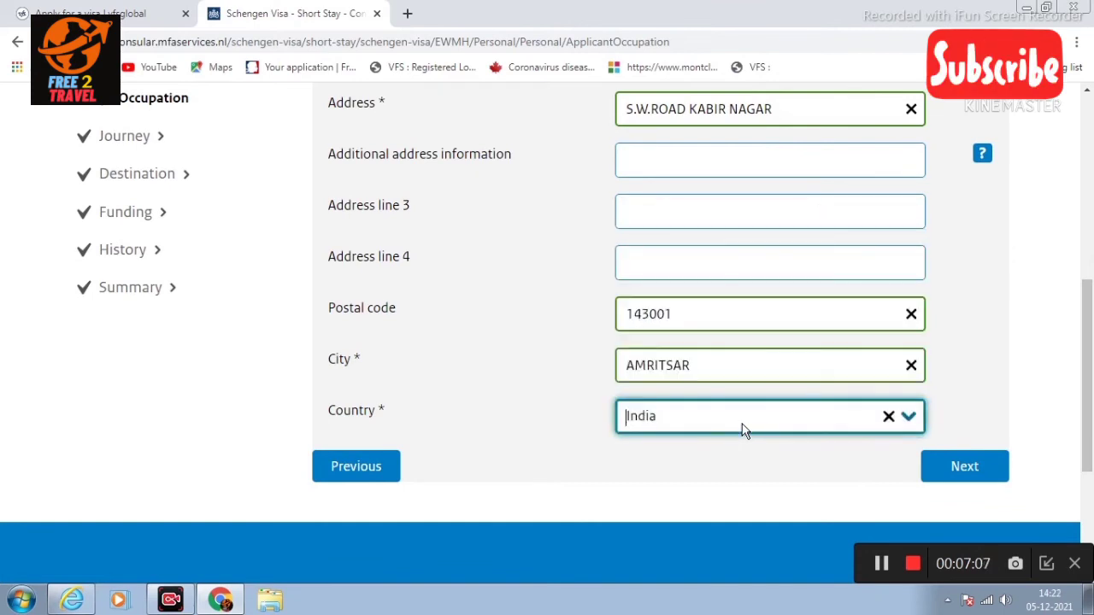
pyautogui.click(955, 468)
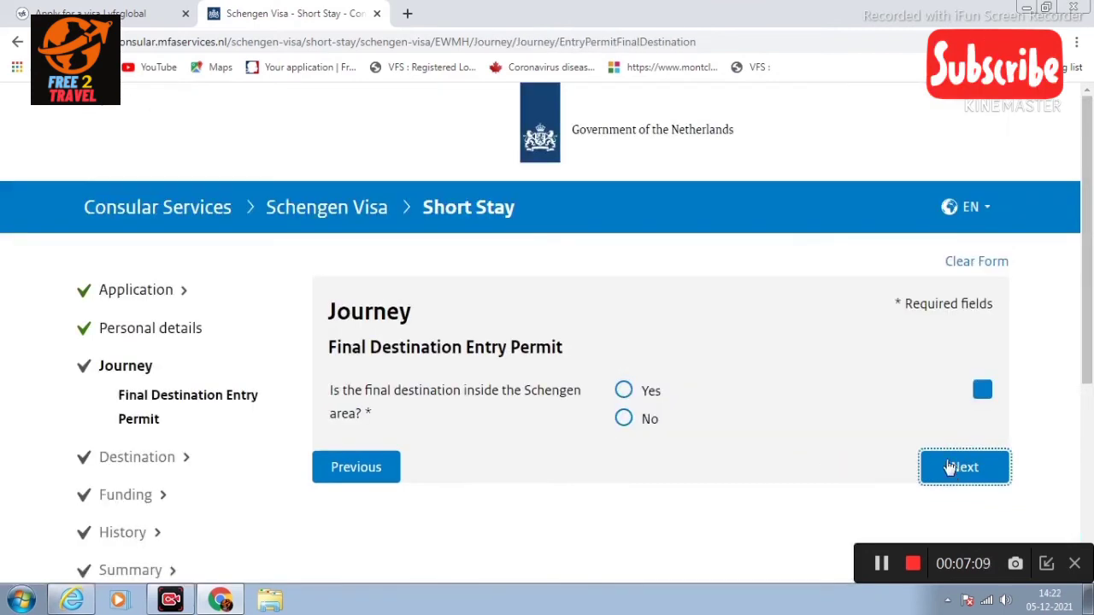
# Step: Answer Yes: the final destination is inside the Schengen area, then continue
pyautogui.scroll(-1, 820, 415)
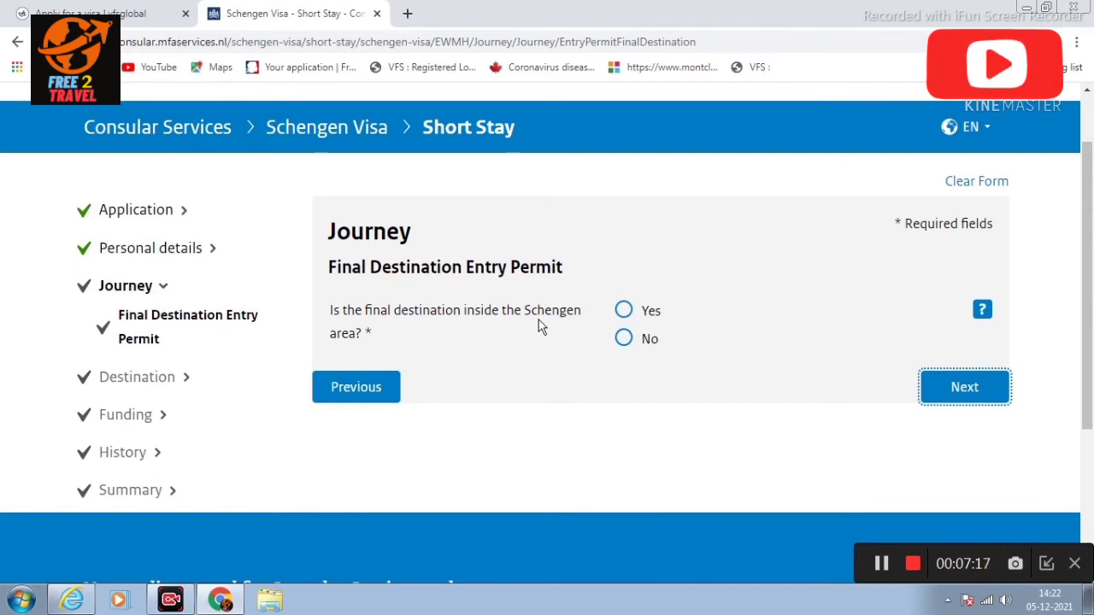
pyautogui.click(623, 311)
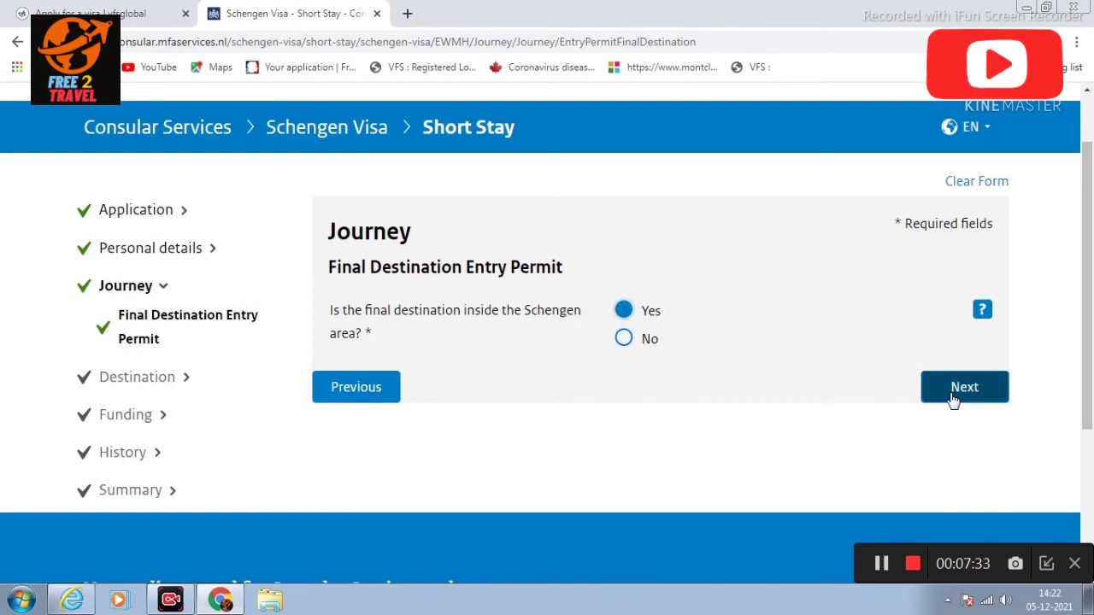
pyautogui.click(623, 339)
pyautogui.scroll(-1, 704, 333)
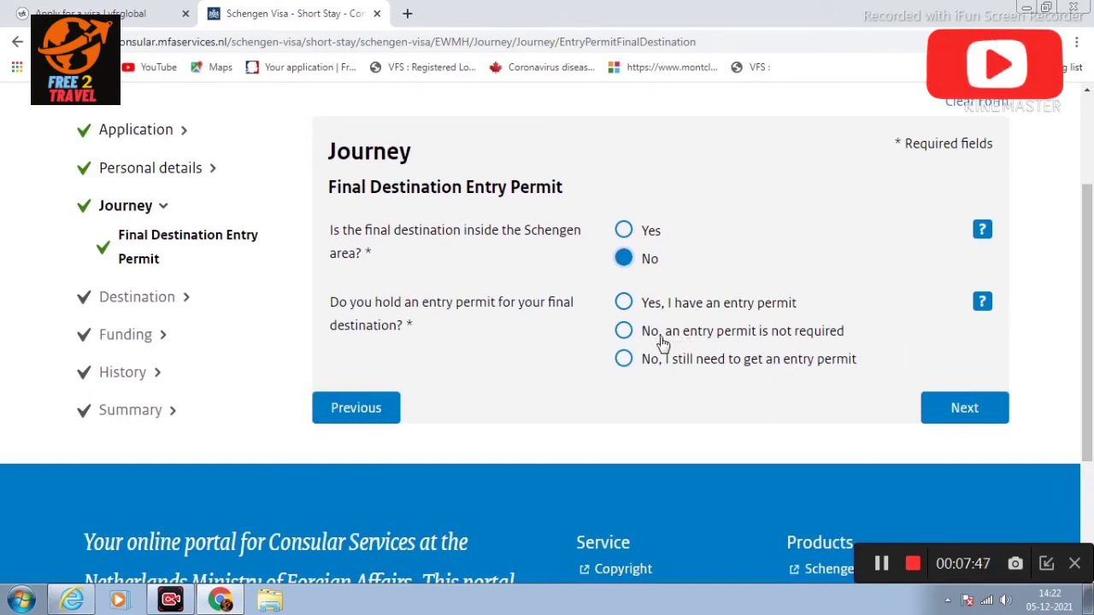
pyautogui.click(623, 231)
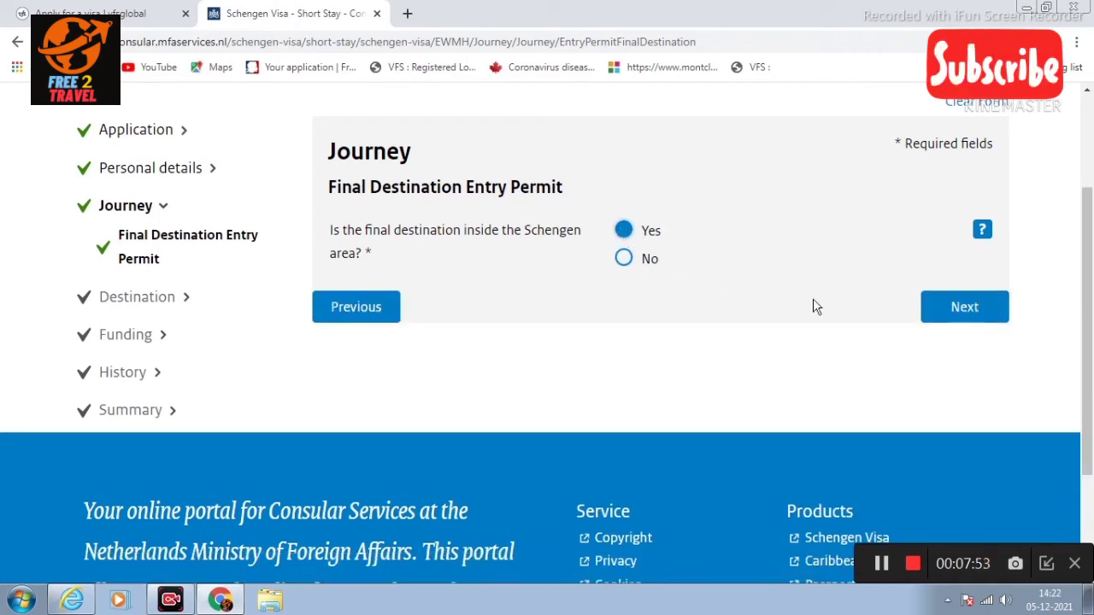
pyautogui.click(992, 310)
pyautogui.scroll(-2, 883, 319)
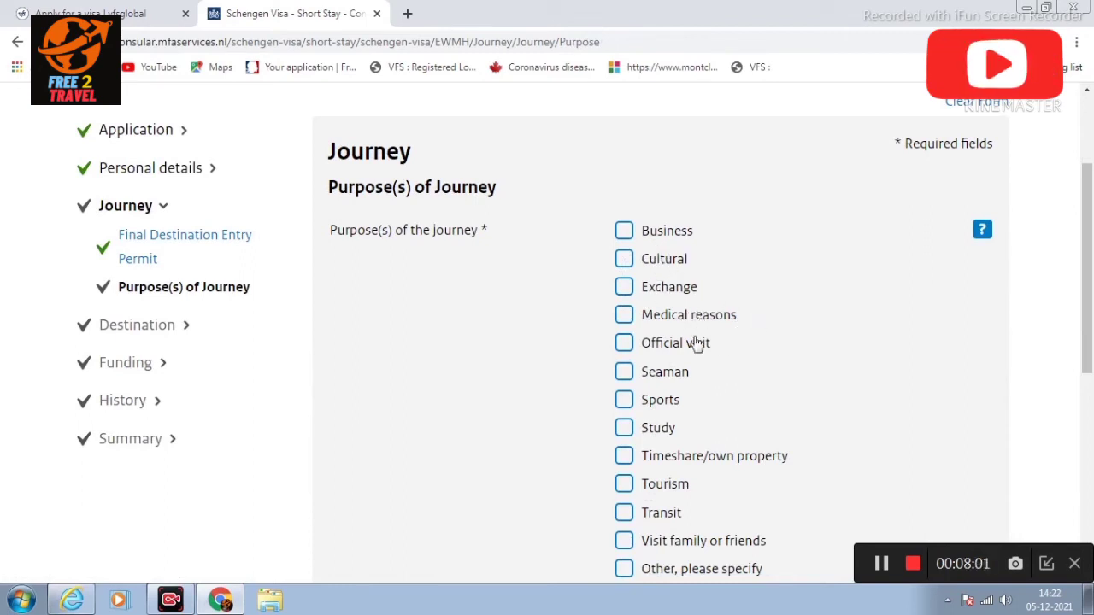
# Step: Tick Tourism as the purpose of the journey
pyautogui.scroll(-2, 769, 354)
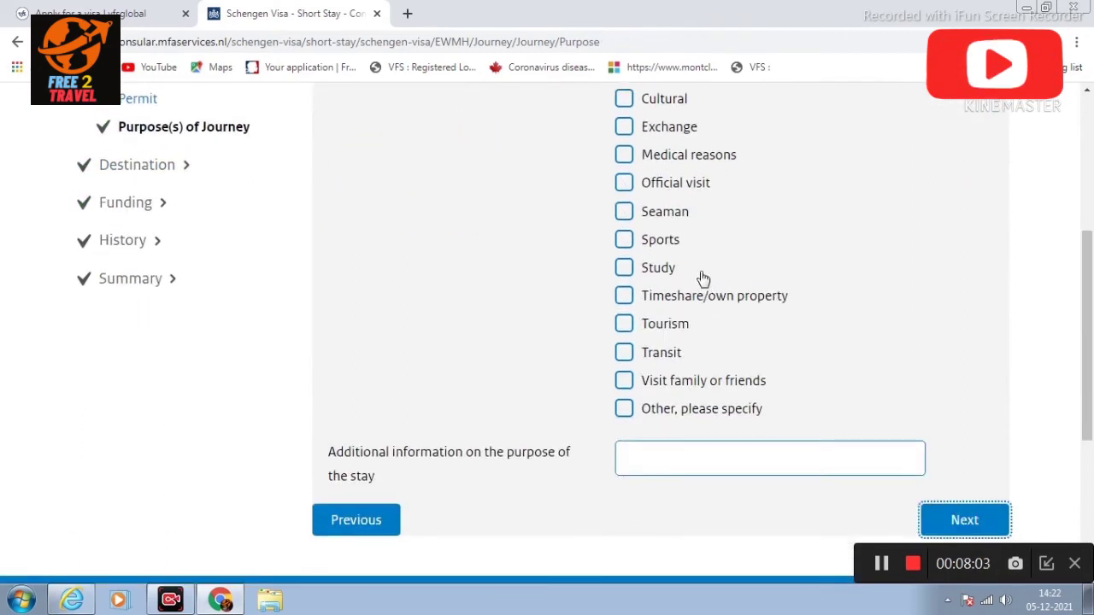
pyautogui.click(625, 324)
pyautogui.click(953, 520)
# Step: Set arrival 04/01/2022 and departure 10/01/2022, a 7-day trip
pyautogui.scroll(-1, 744, 401)
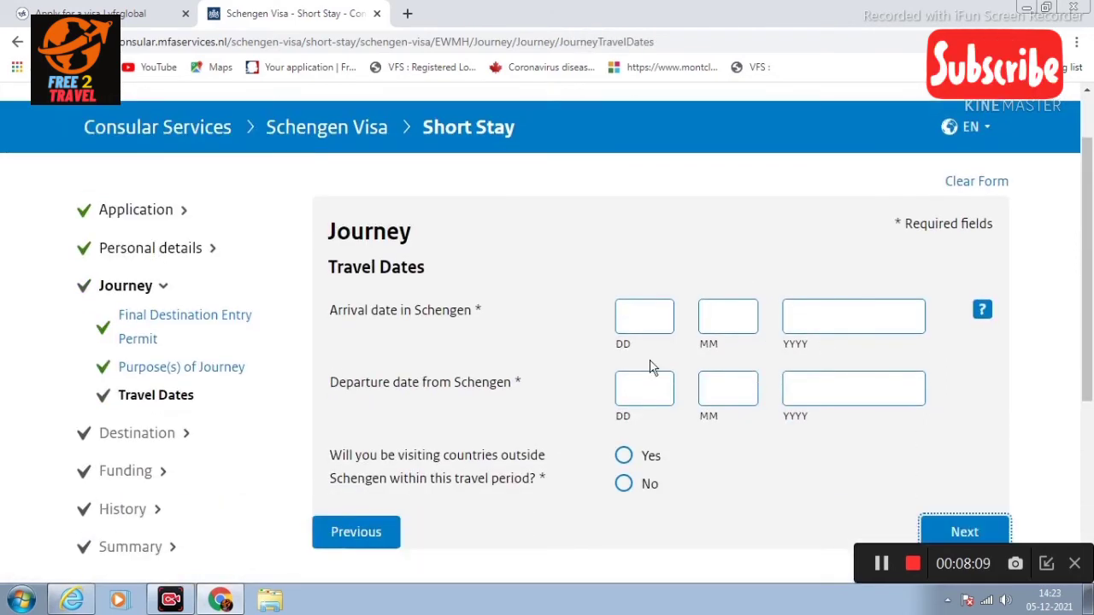
pyautogui.click(645, 312)
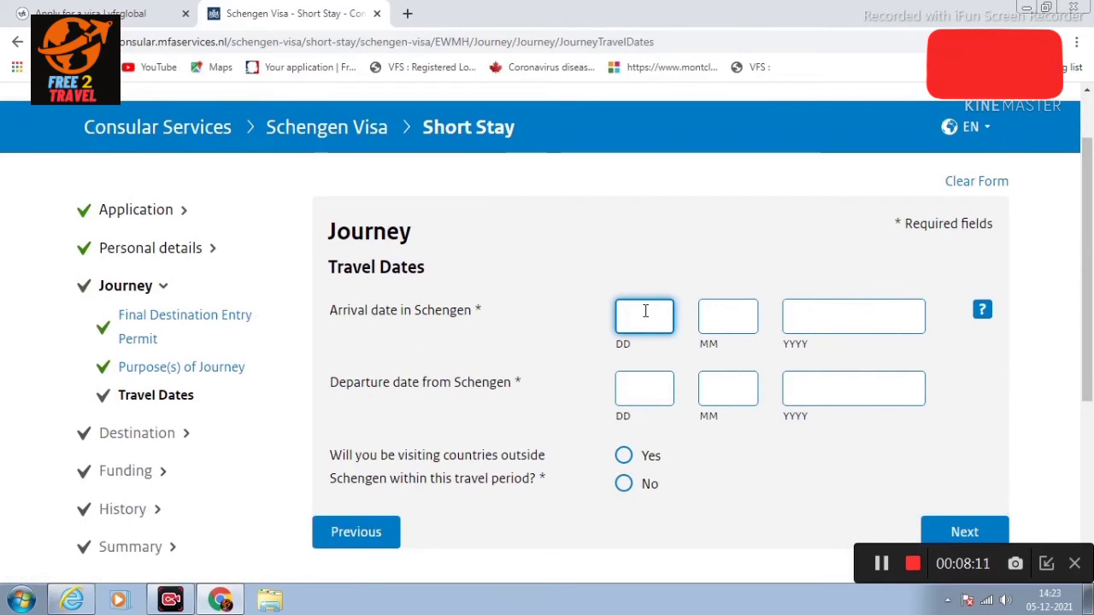
pyautogui.write('04')
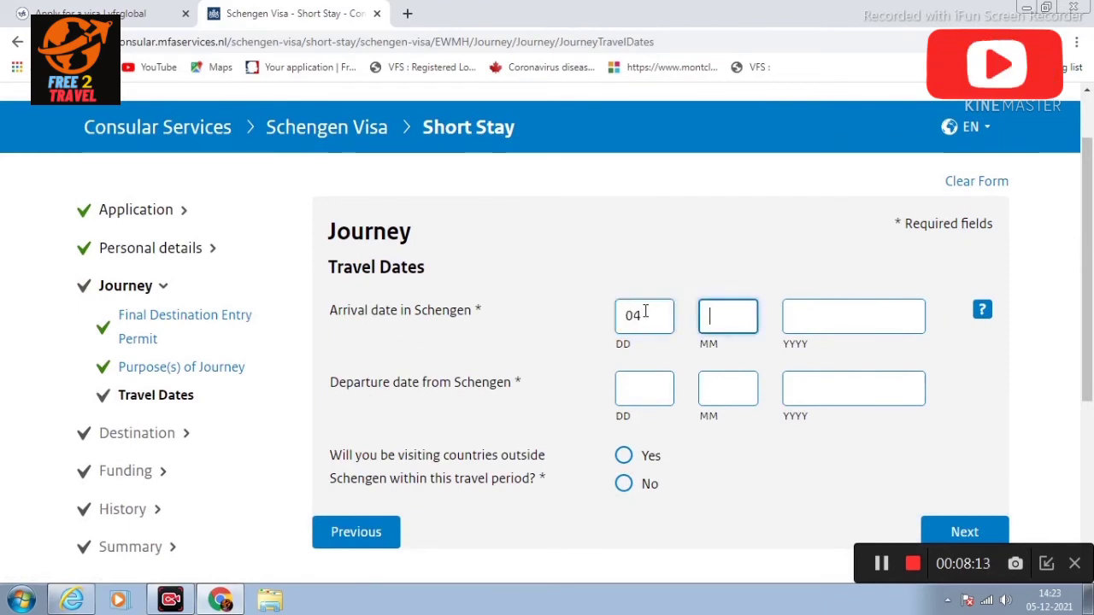
pyautogui.write('01202')
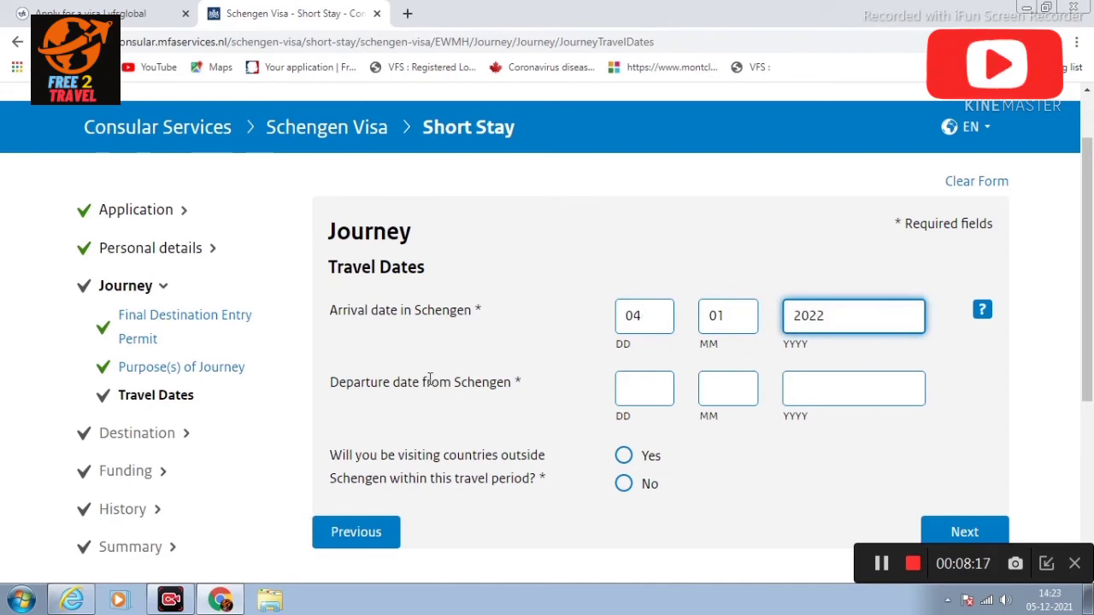
pyautogui.click(636, 391)
pyautogui.write('10')
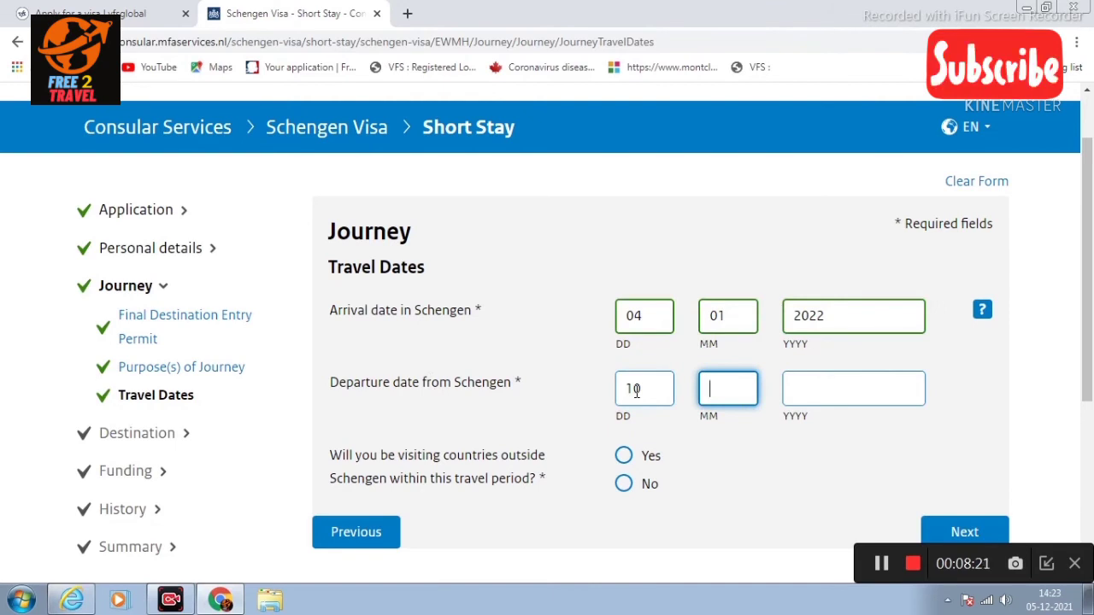
pyautogui.write('01')
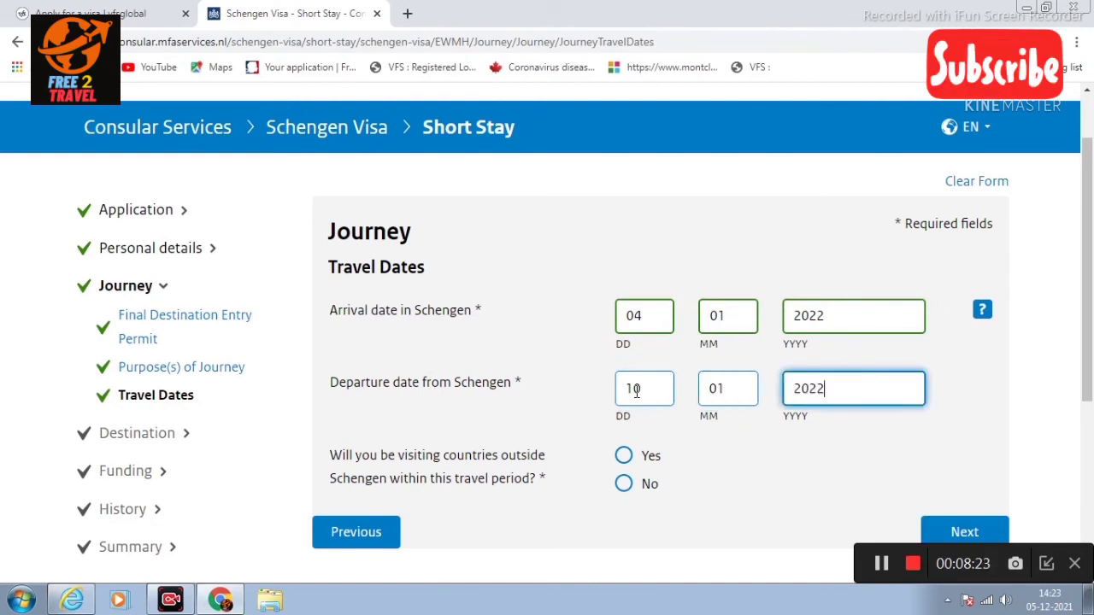
pyautogui.scroll(-1, 679, 396)
pyautogui.click(702, 395)
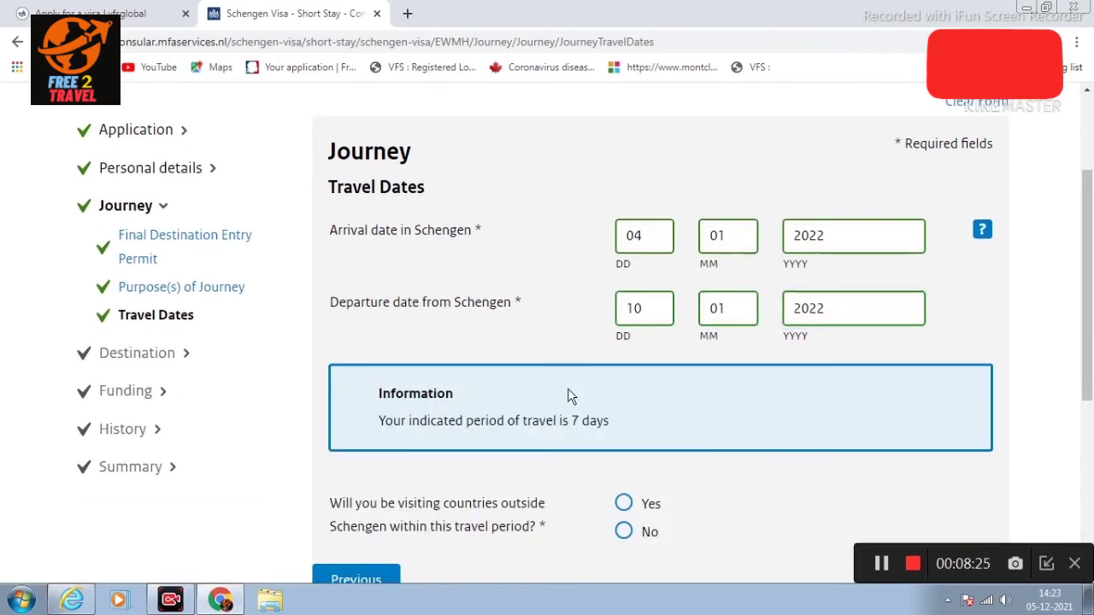
pyautogui.scroll(-1, 642, 353)
pyautogui.scroll(-2, 645, 359)
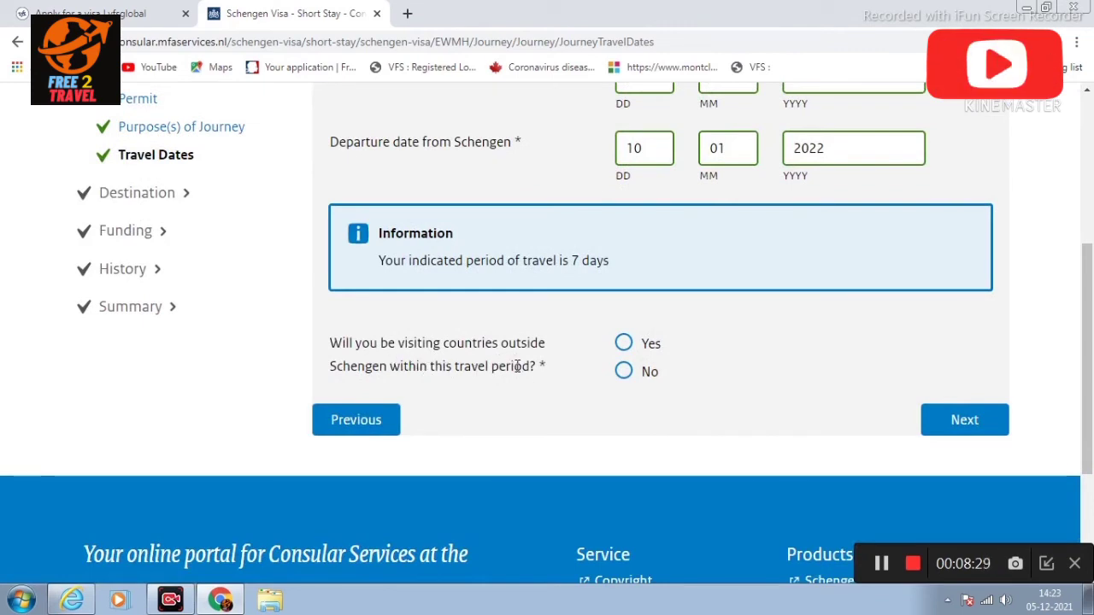
pyautogui.scroll(1, 836, 214)
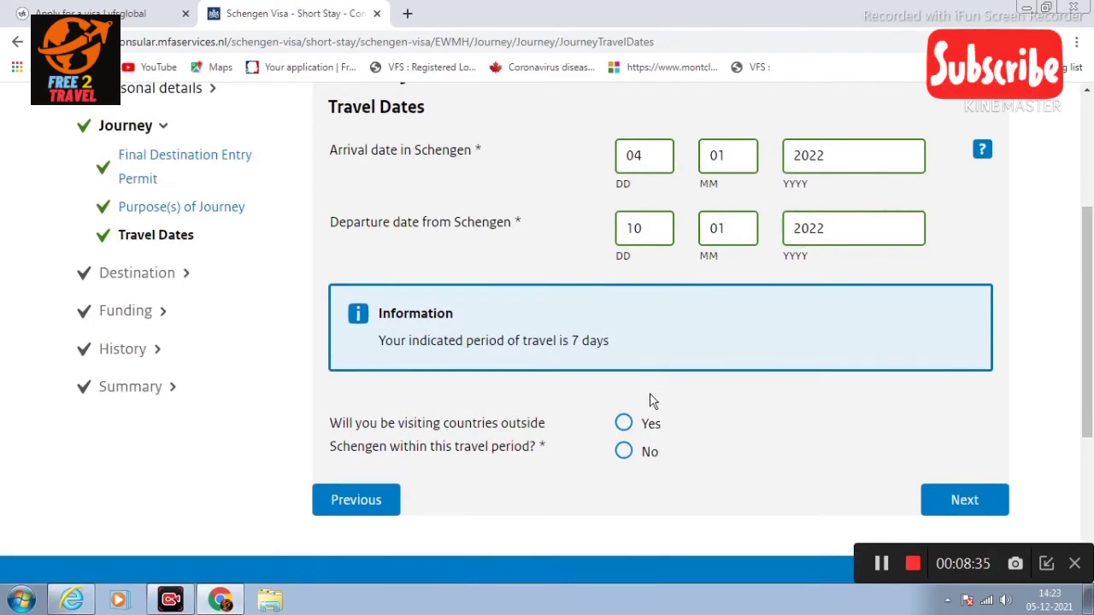
# Step: Answer No to visiting countries outside the Schengen area and proceed to Type of Visa
pyautogui.click(621, 454)
pyautogui.scroll(-1, 708, 410)
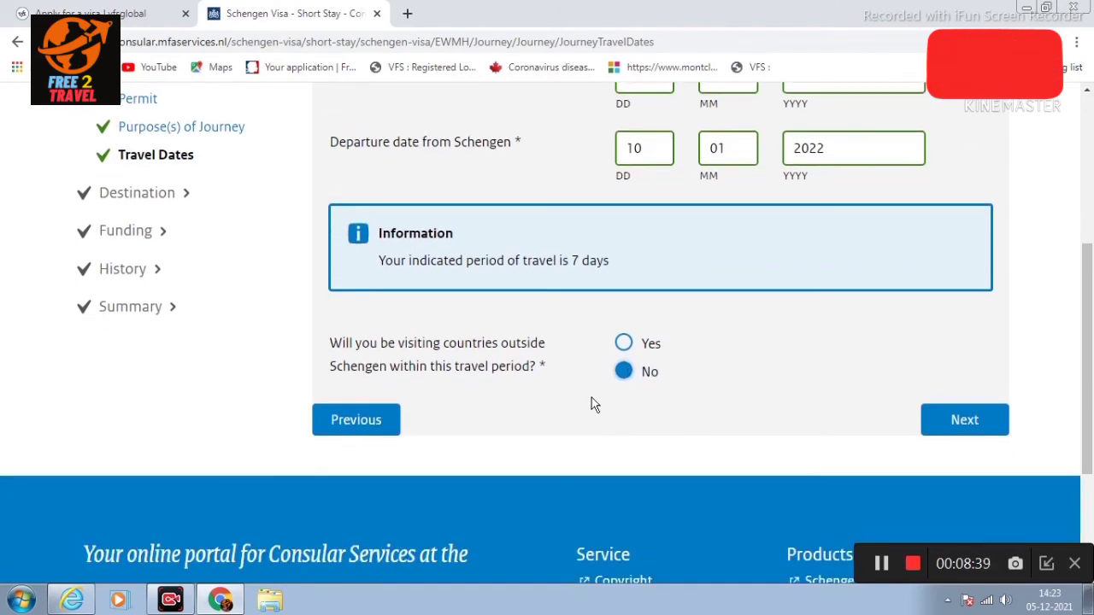
pyautogui.click(965, 420)
# Step: Request a single-entry visa
pyautogui.scroll(-1, 658, 375)
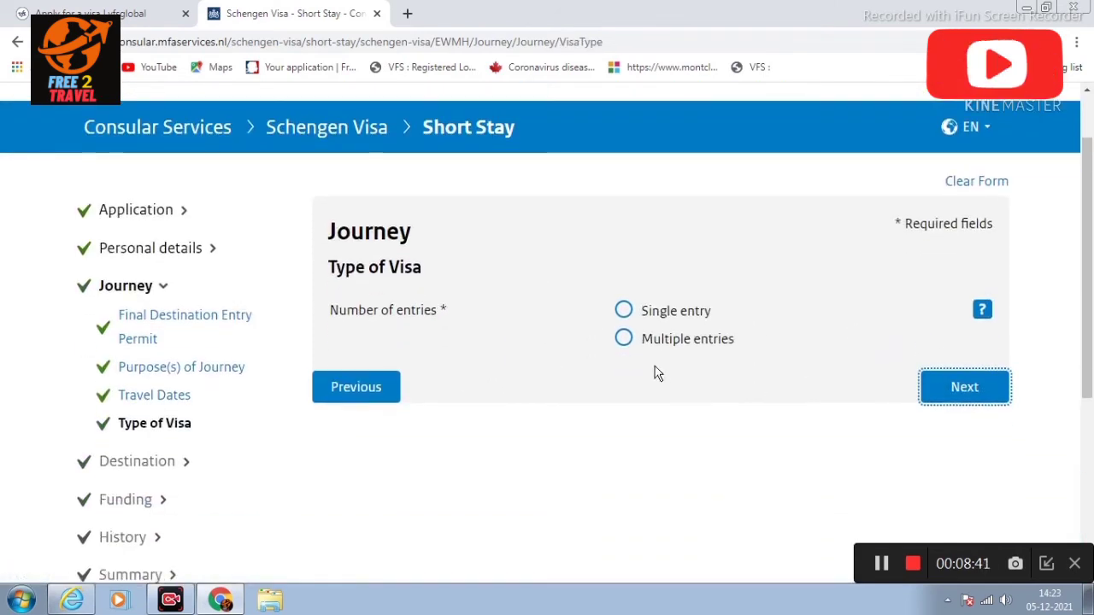
pyautogui.click(624, 311)
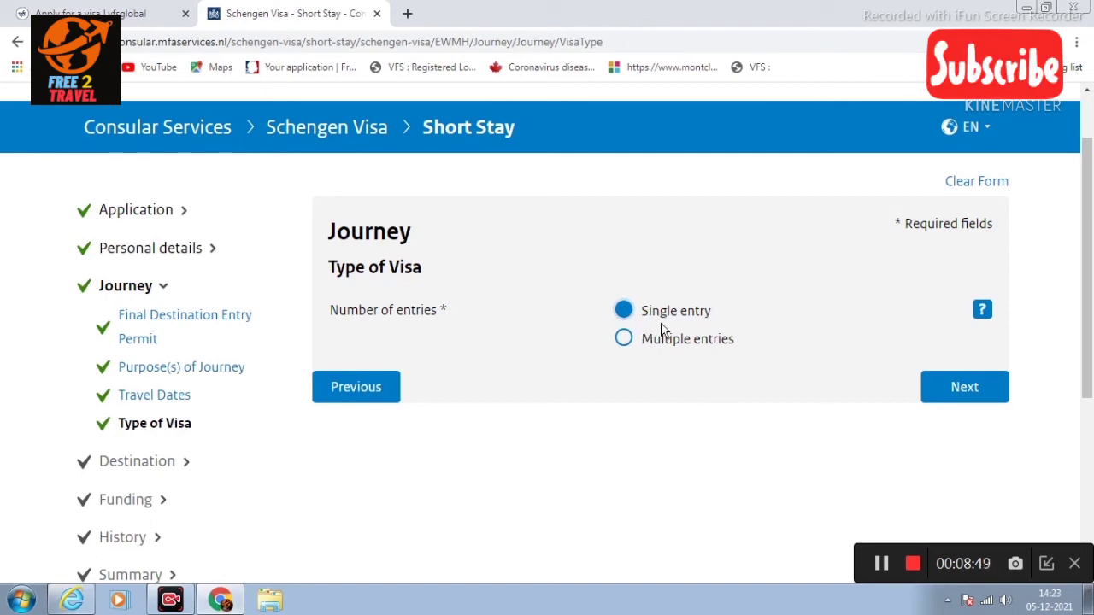
pyautogui.click(963, 389)
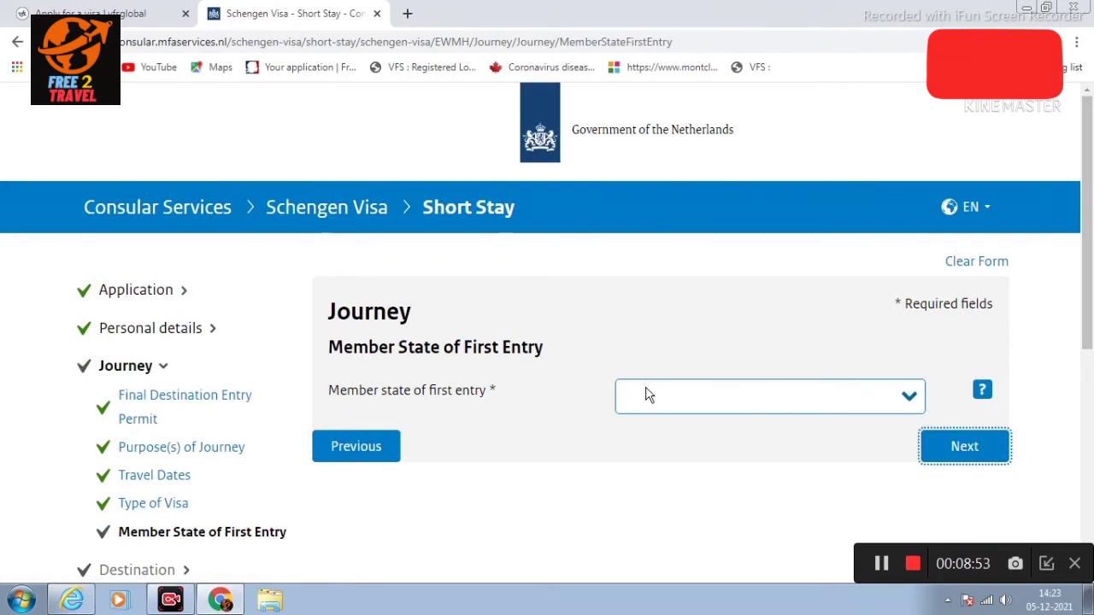
# Step: Set the Netherlands as the member state of first entry
pyautogui.click(677, 394)
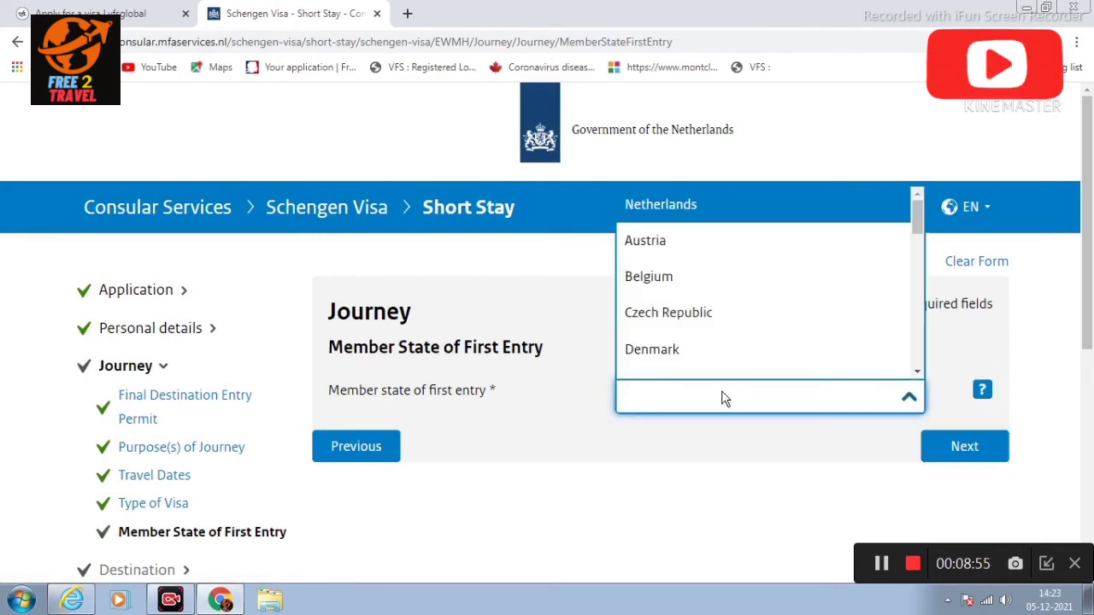
pyautogui.click(685, 203)
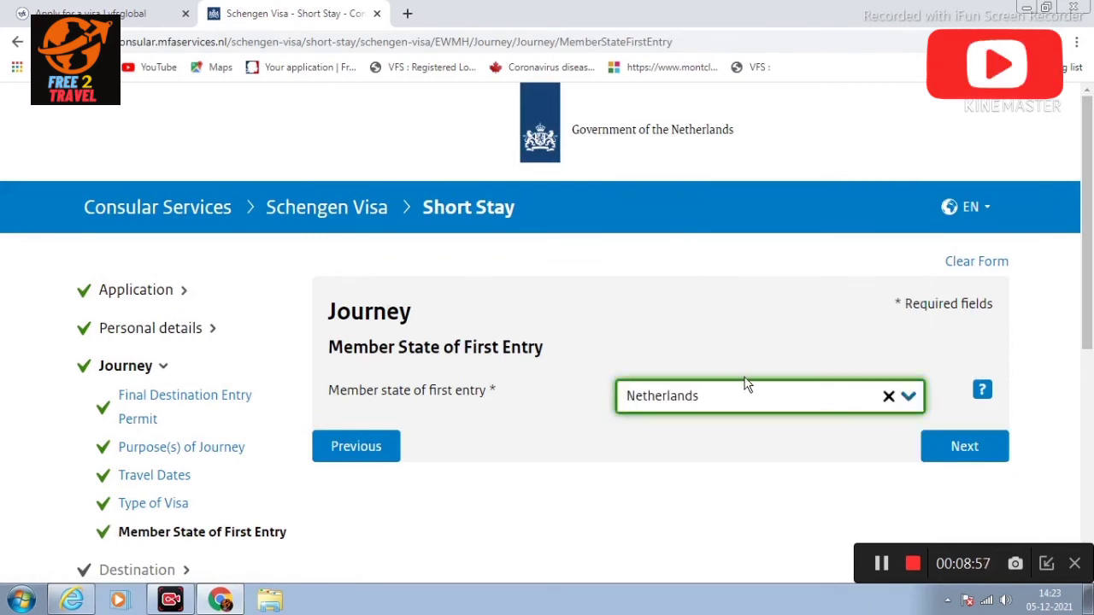
pyautogui.scroll(-1, 747, 389)
pyautogui.click(964, 368)
pyautogui.scroll(-1, 545, 351)
pyautogui.click(712, 325)
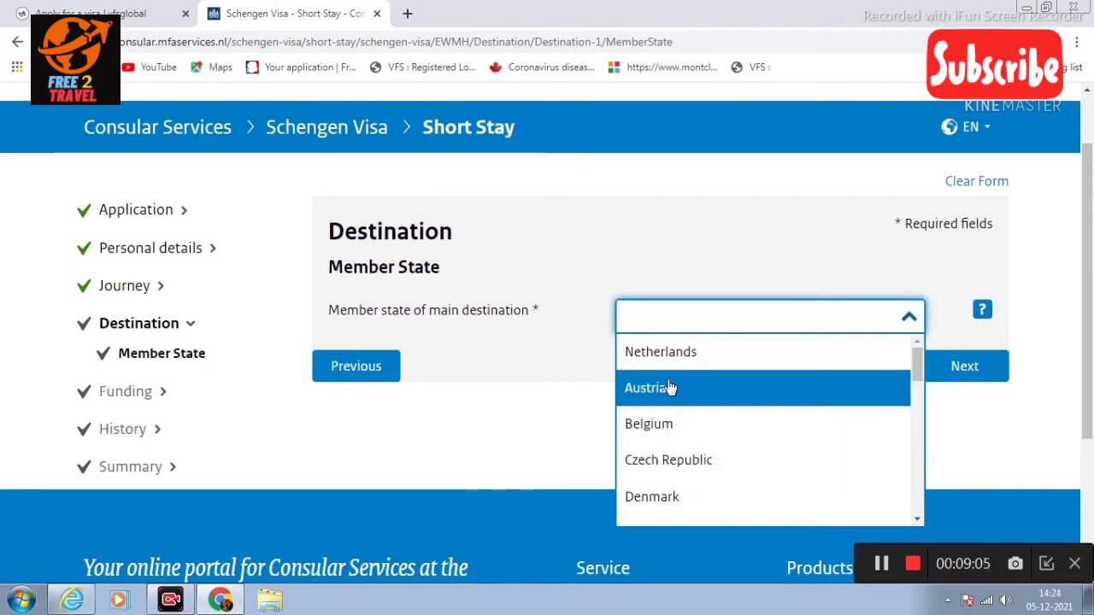
# Step: Choose Netherlands as the main destination and declare the visit as not invited
pyautogui.click(671, 388)
pyautogui.click(694, 329)
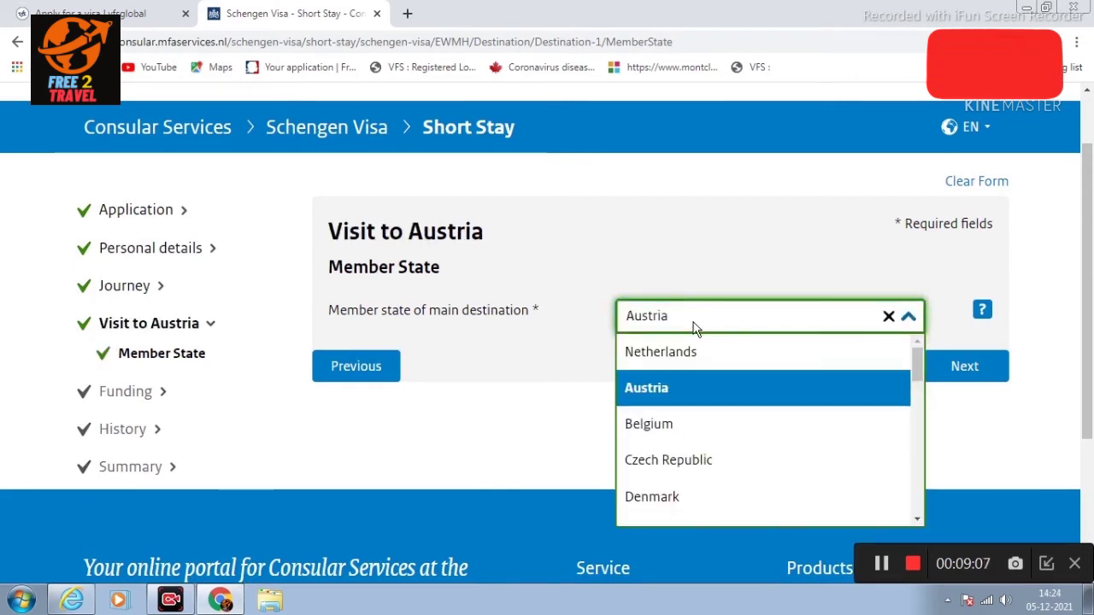
pyautogui.click(680, 352)
pyautogui.click(964, 366)
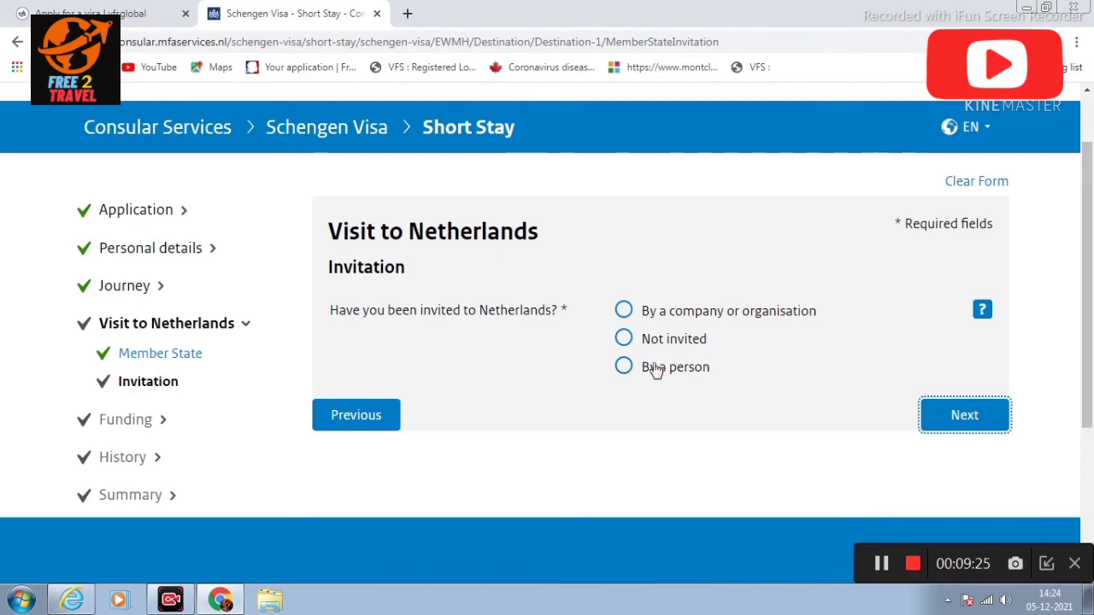
pyautogui.click(624, 338)
pyautogui.click(939, 415)
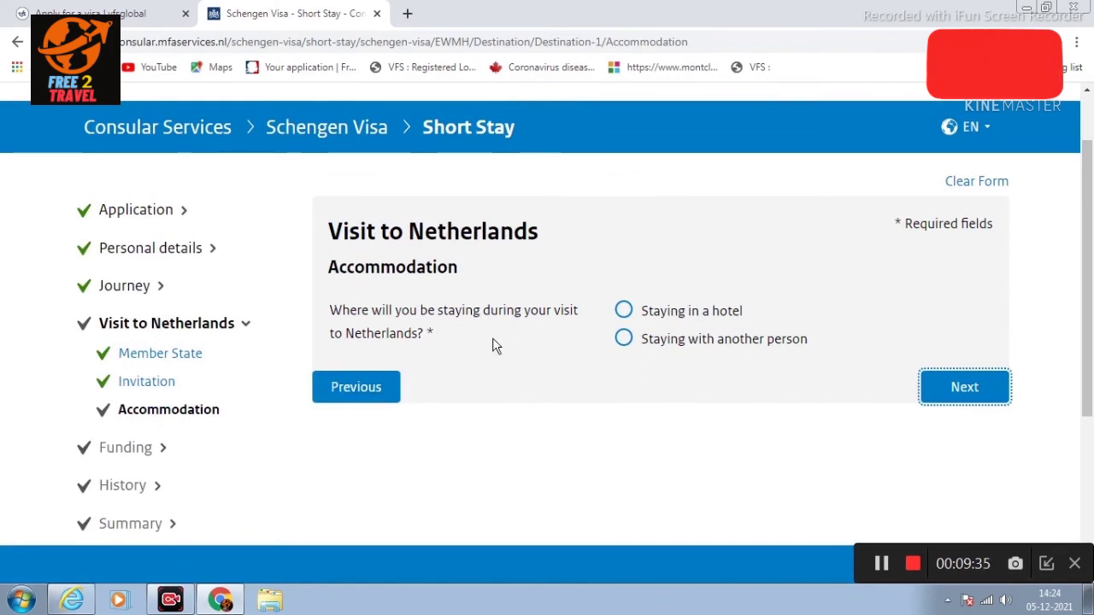
# Step: Declare a hotel stay named 'HOTEL NAME' with Netherlands +31 as the phone dial code
pyautogui.click(623, 312)
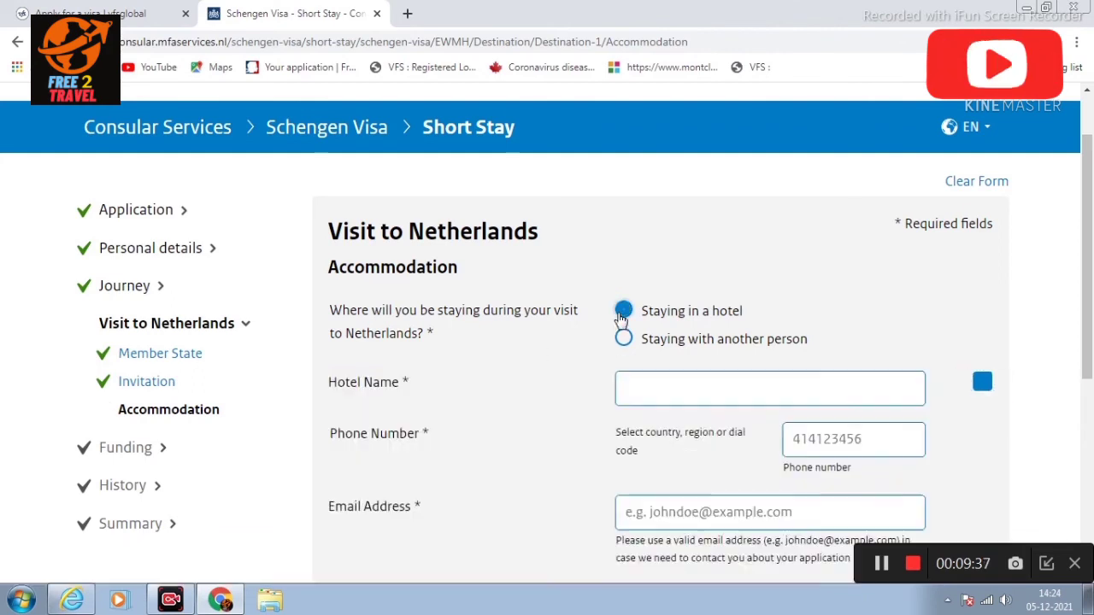
pyautogui.click(687, 382)
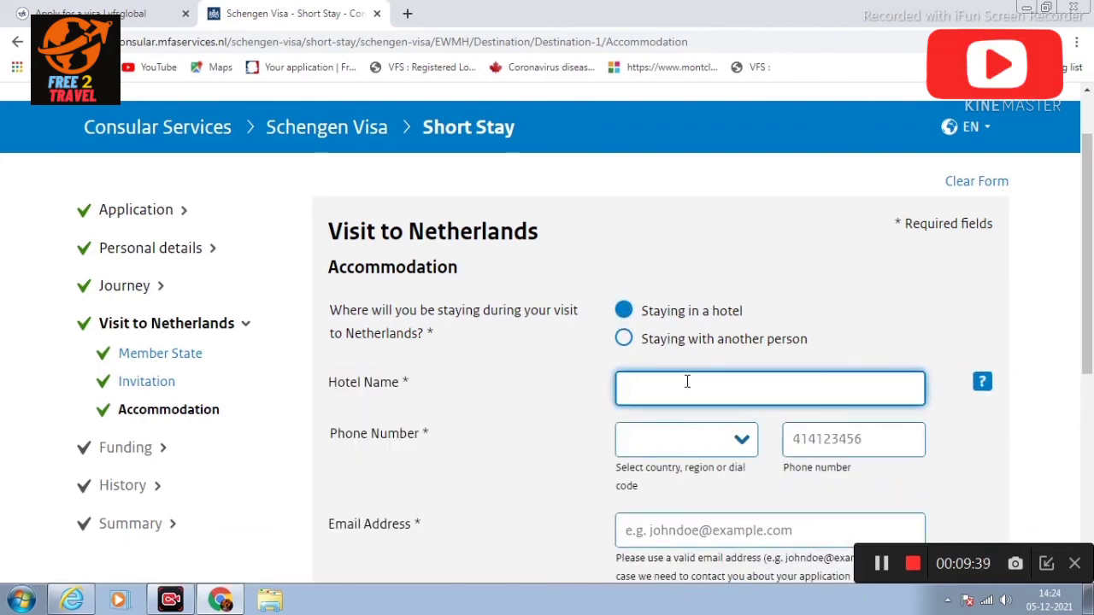
pyautogui.write('HOTEL NAME')
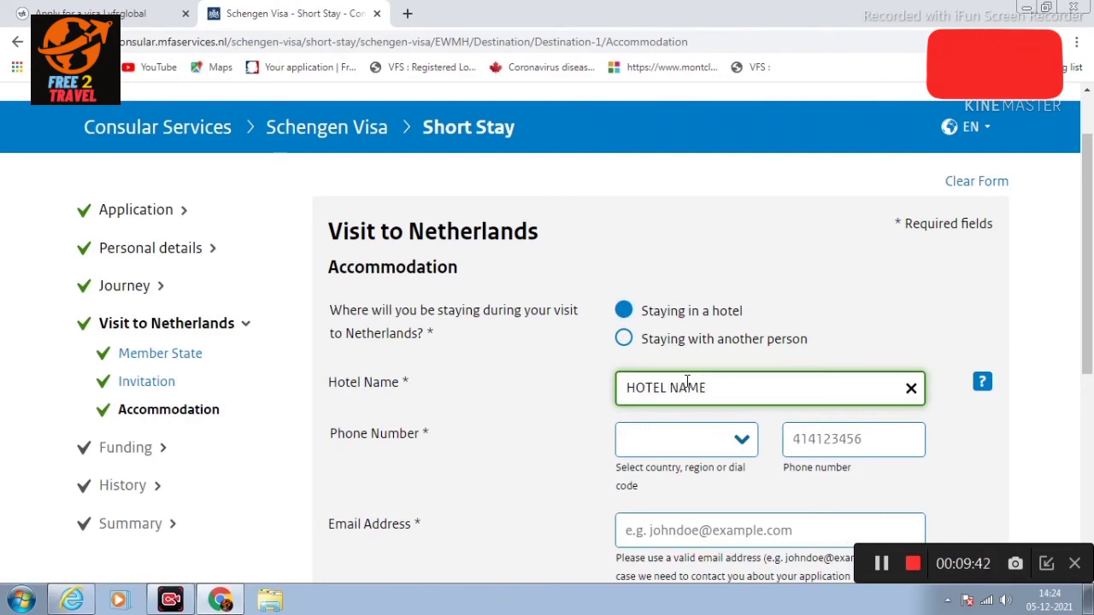
pyautogui.click(664, 441)
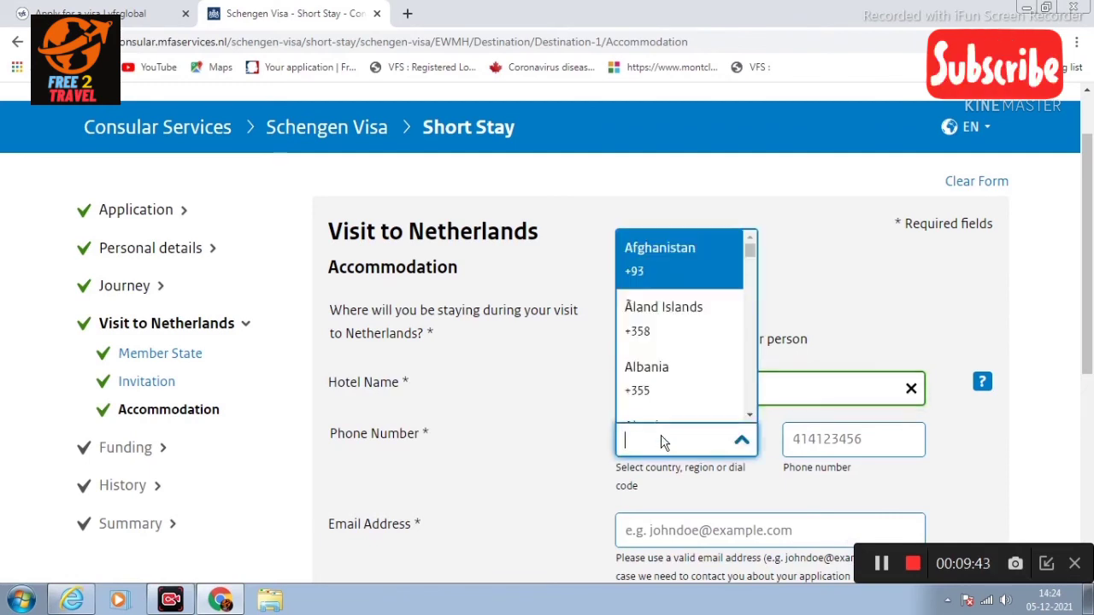
pyautogui.write('NET')
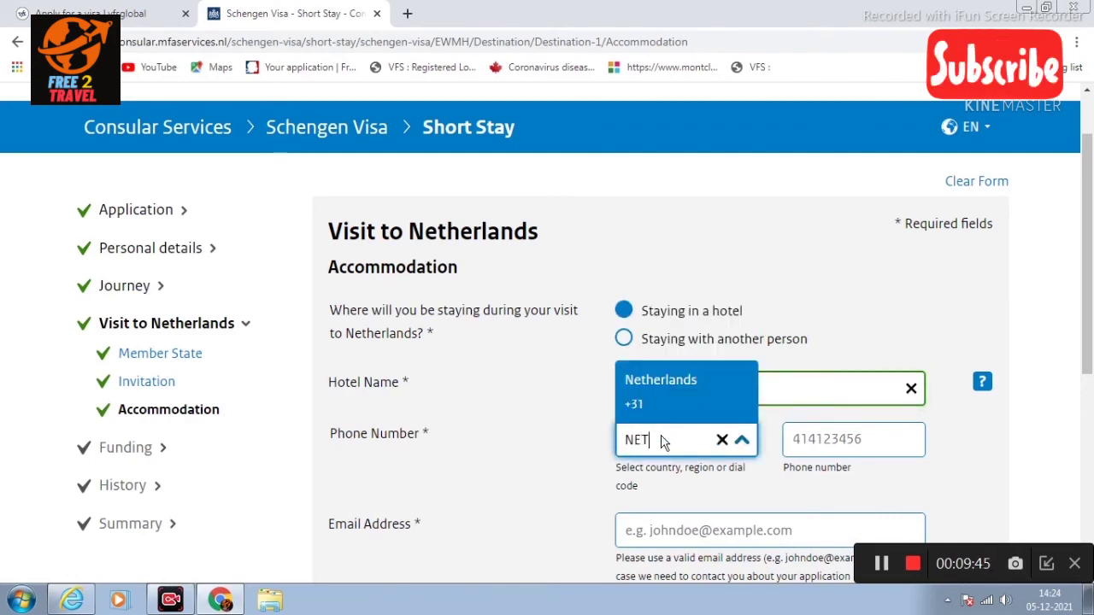
pyautogui.write('HERLANDS')
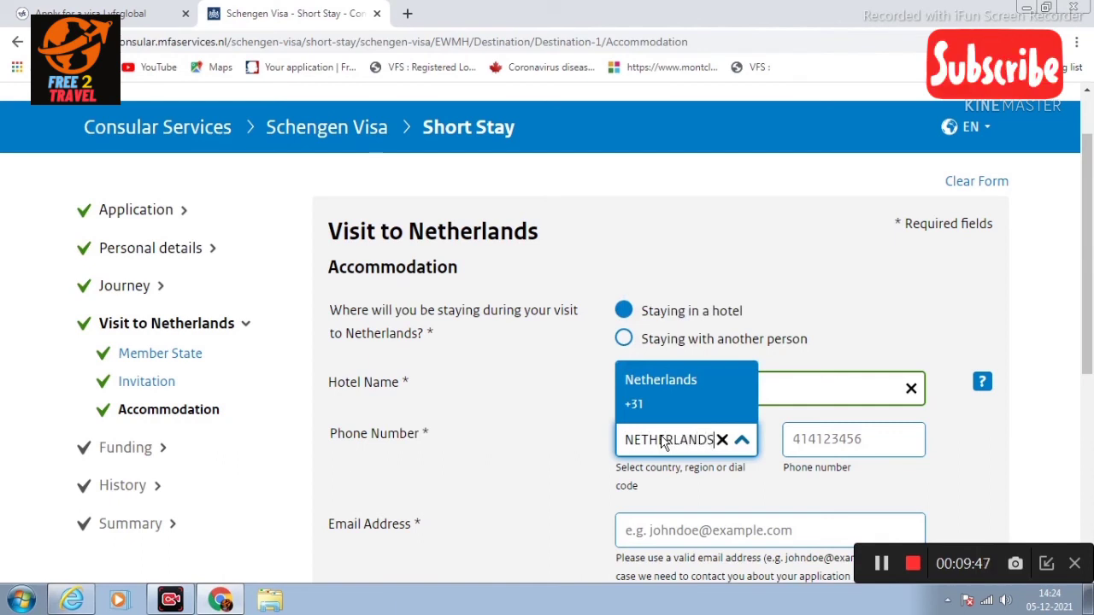
pyautogui.click(689, 393)
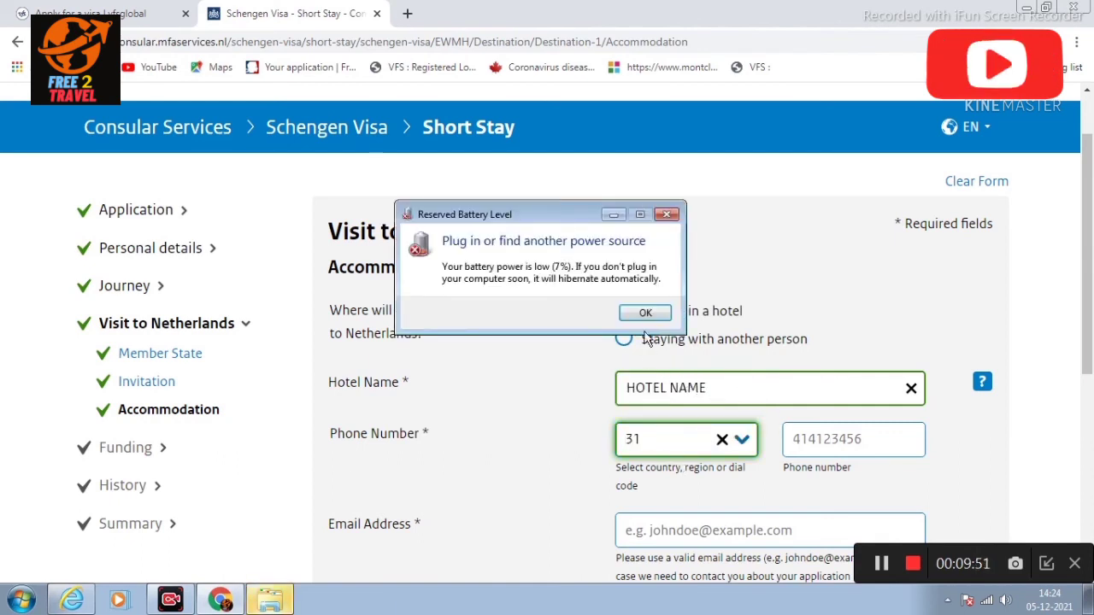
# Step: Enter the hotel's phone number and e-mail address and continue to Accommodation Address
pyautogui.click(646, 313)
pyautogui.click(814, 437)
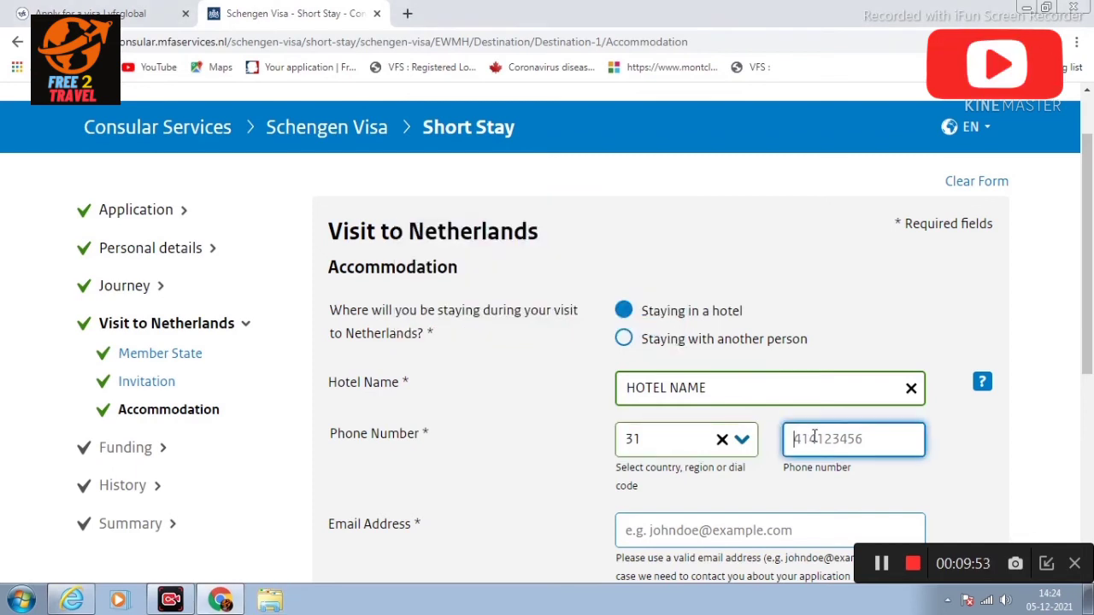
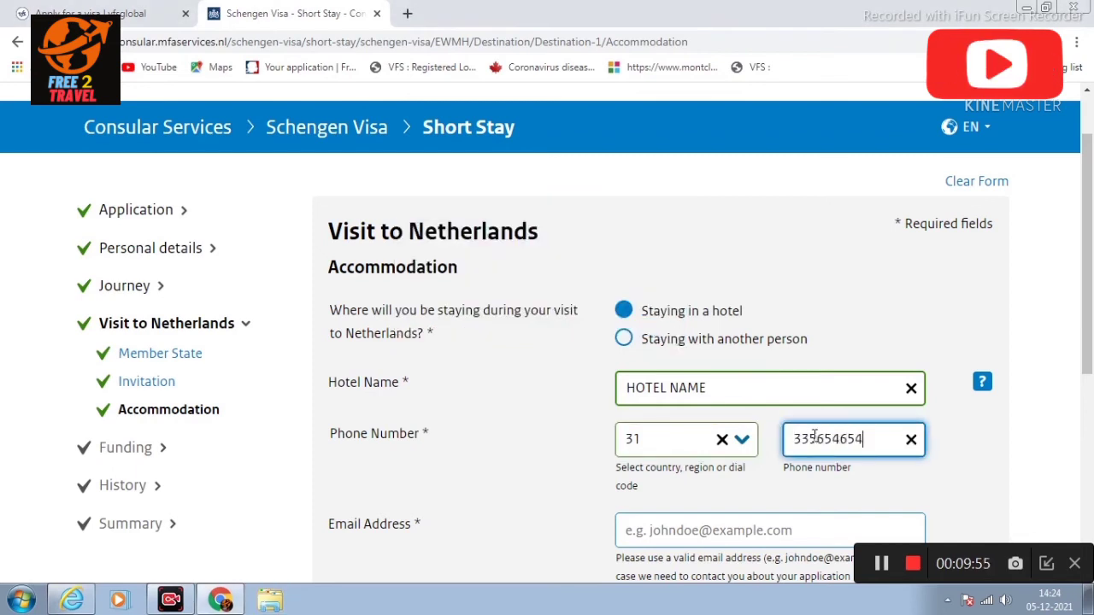
pyautogui.scroll(-2, 812, 436)
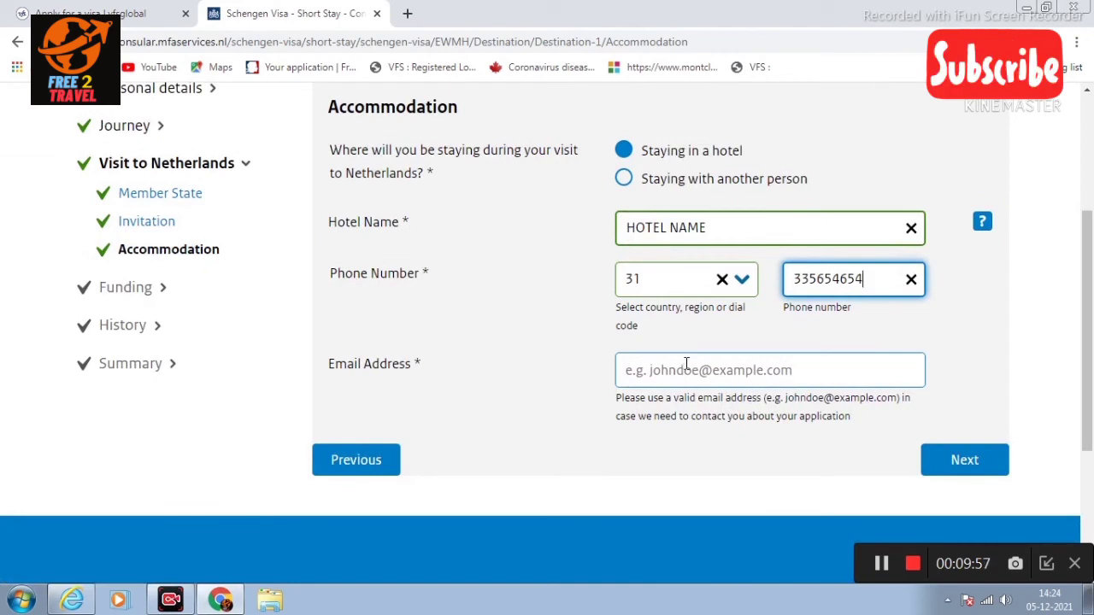
pyautogui.click(686, 366)
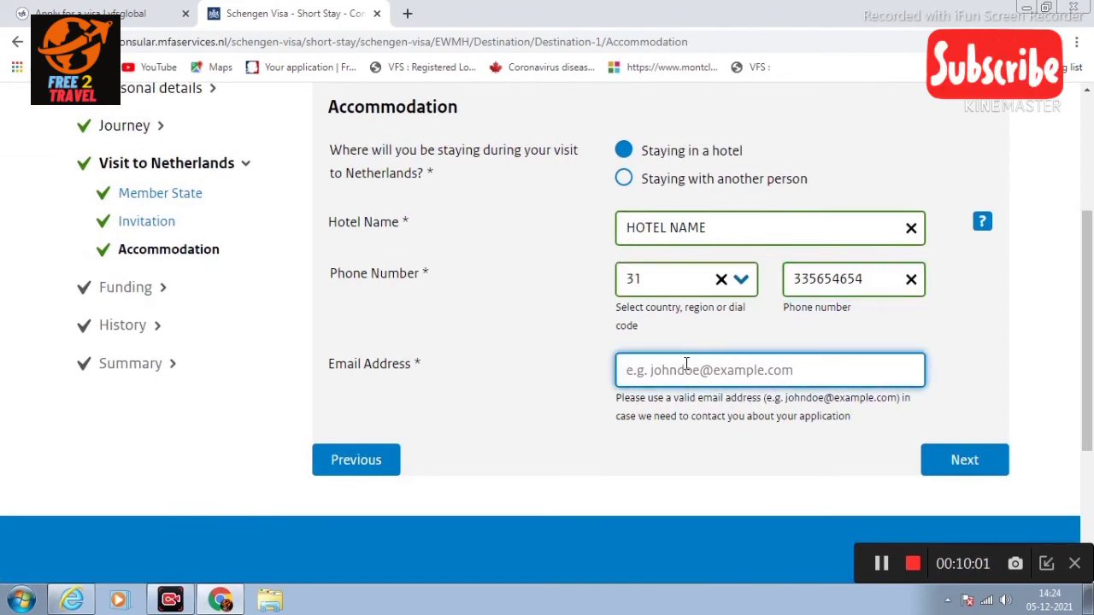
pyautogui.write('HOTEL@EMA')
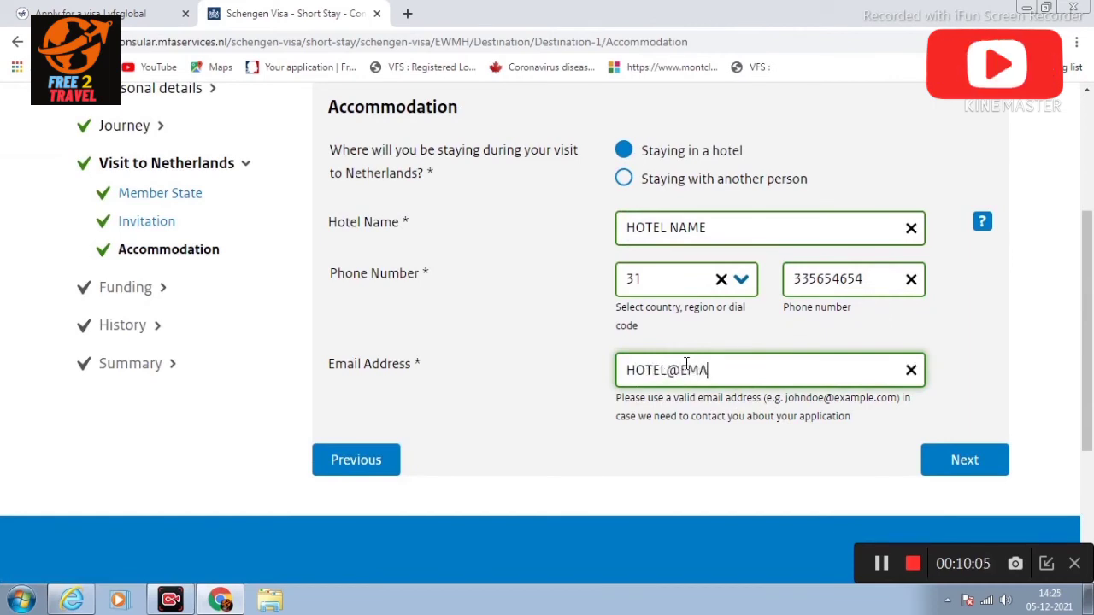
pyautogui.write('IL.COM')
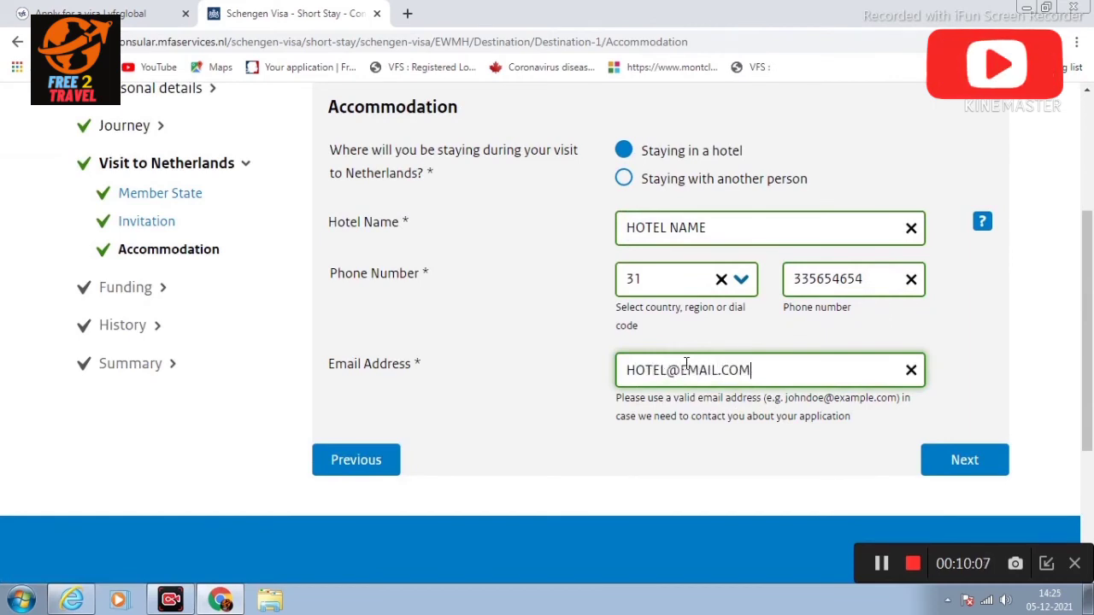
pyautogui.click(940, 453)
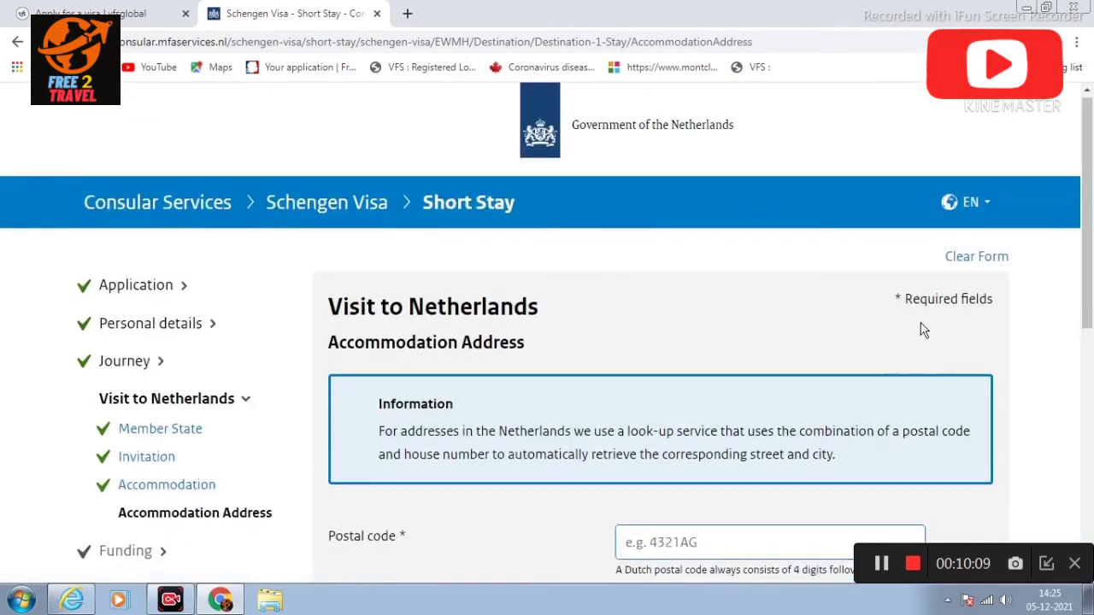
# Step: Type the accommodation's postal code and house number, leaving the Extension field empty
pyautogui.scroll(-5, 905, 318)
pyautogui.scroll(1, 873, 301)
pyautogui.click(731, 231)
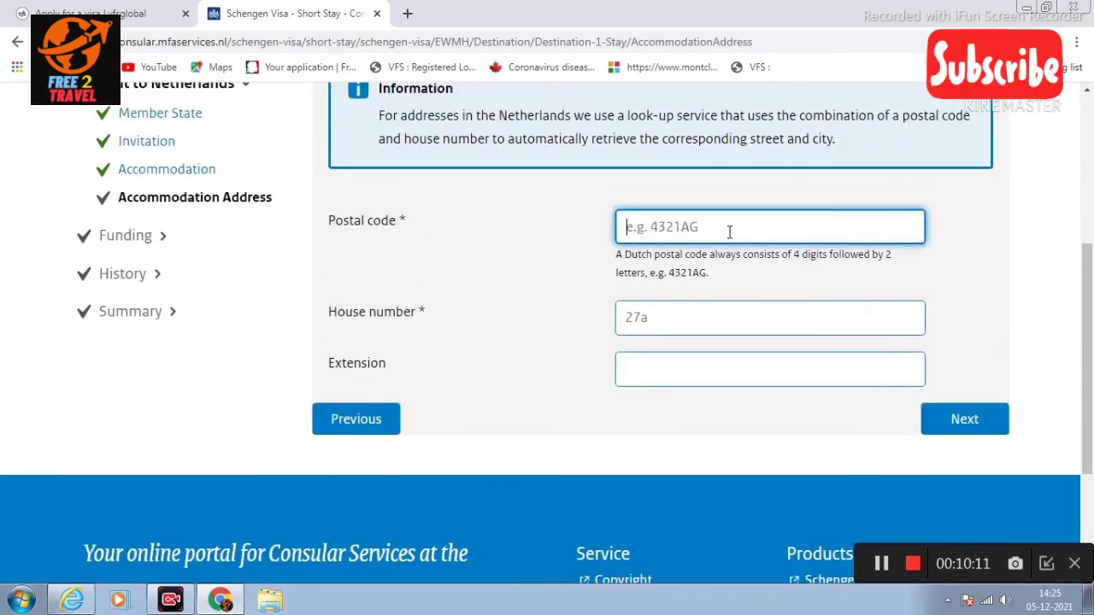
pyautogui.write('235654')
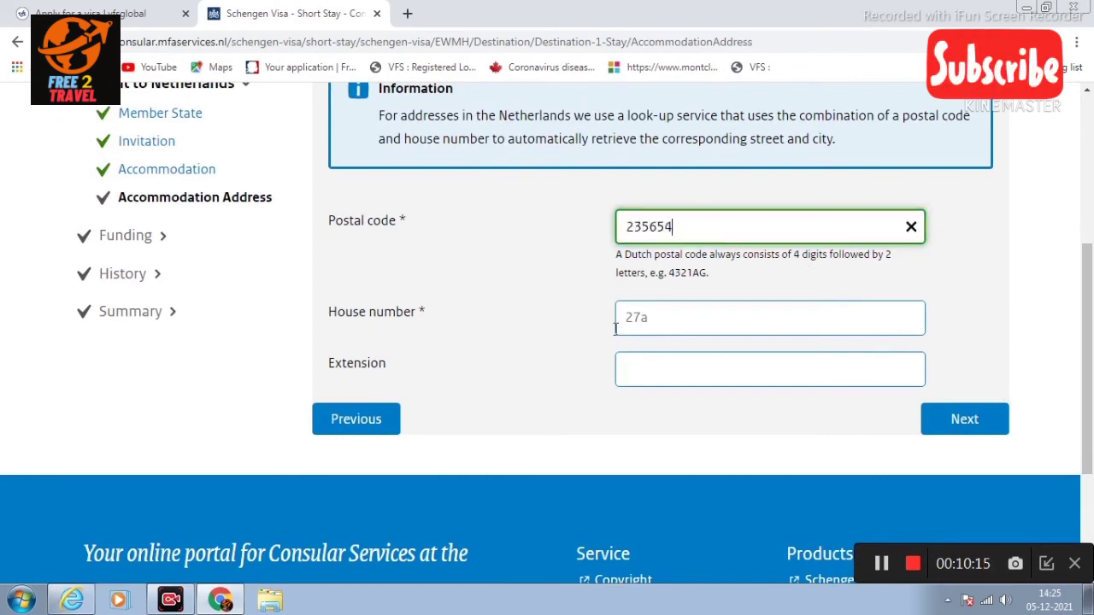
pyautogui.click(668, 318)
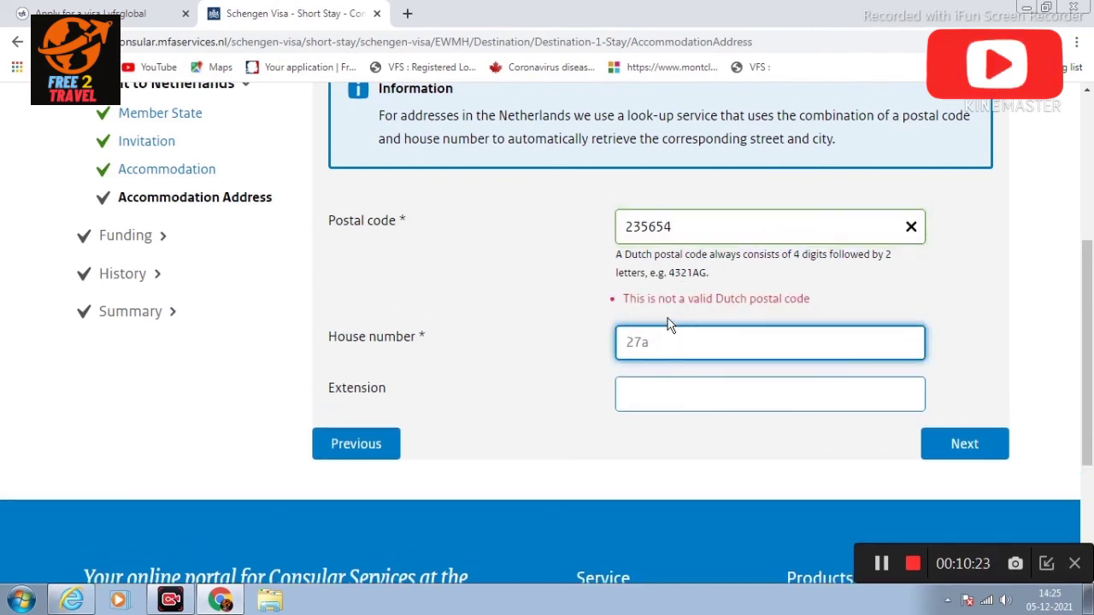
pyautogui.write('E')
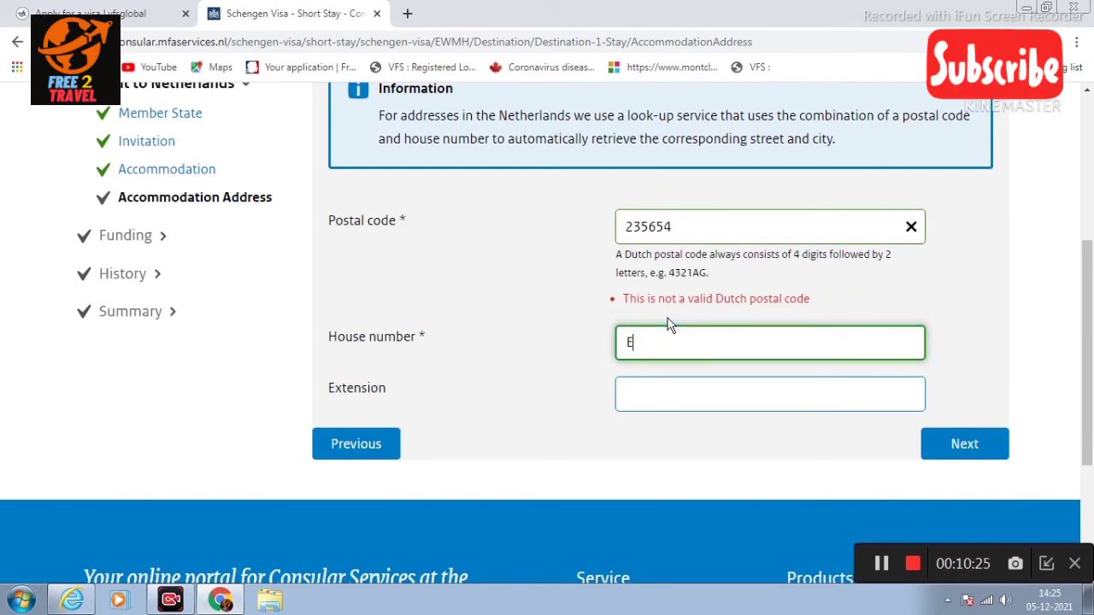
pyautogui.write('IES24')
pyautogui.click(671, 386)
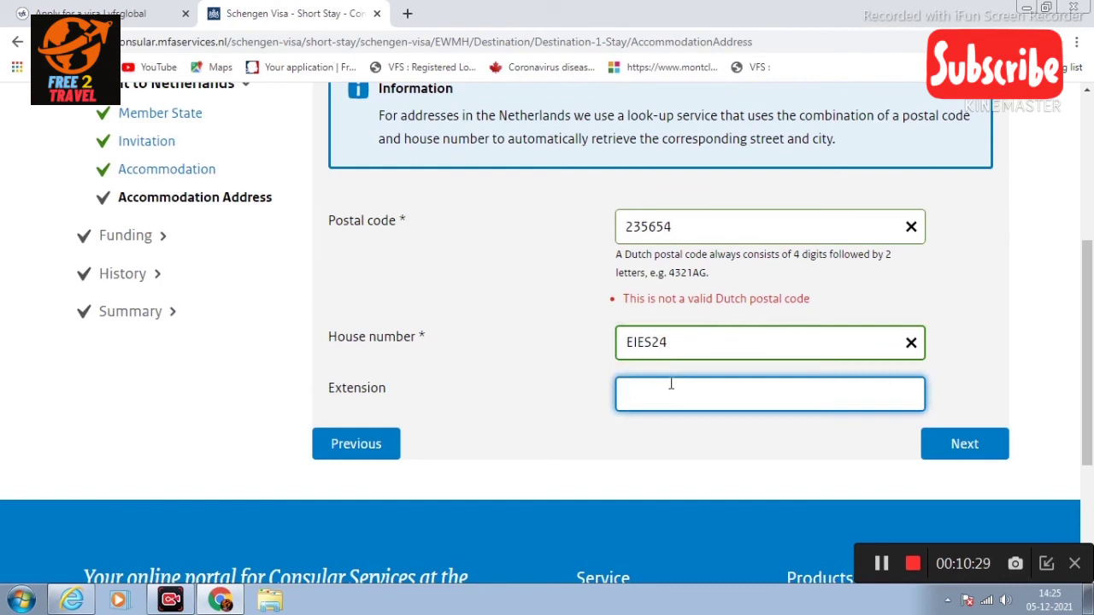
pyautogui.click(962, 444)
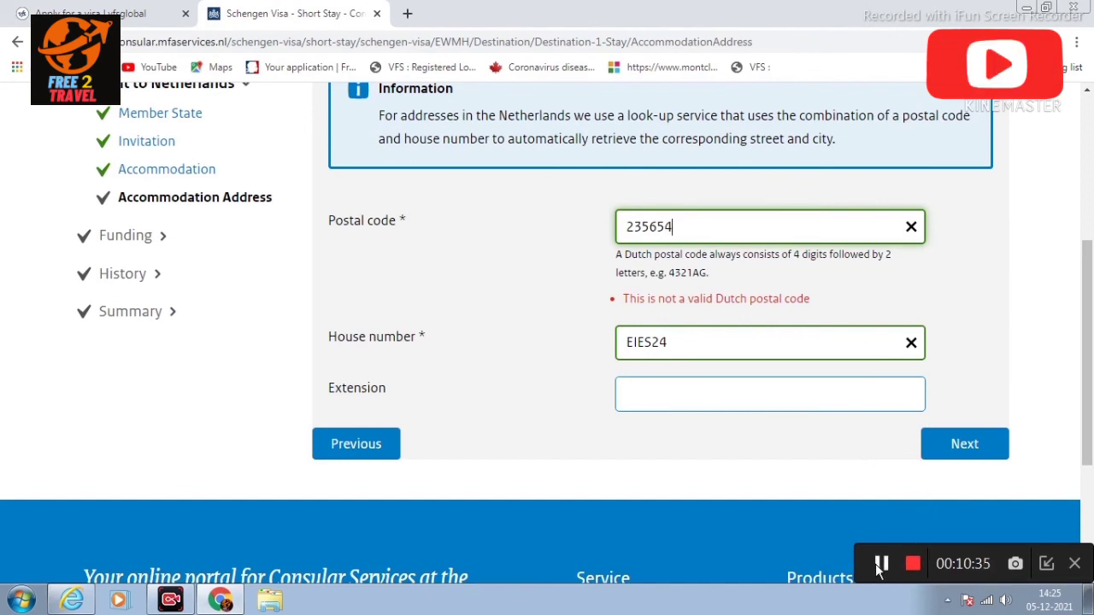
pyautogui.click(880, 564)
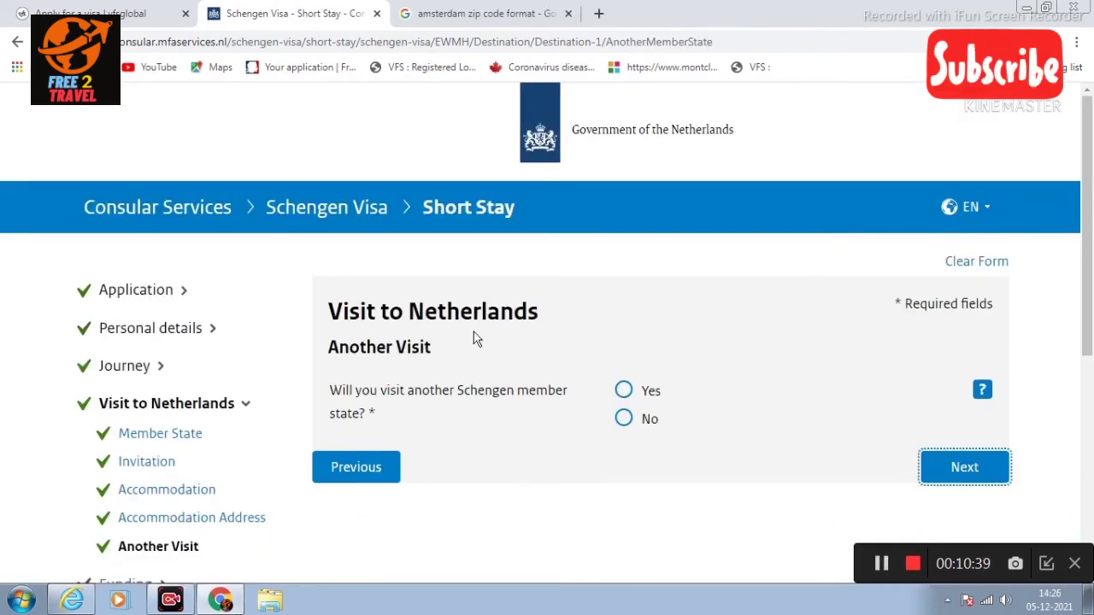
# Step: Answer No to visiting another Schengen member state and continue to Funding
pyautogui.scroll(-1, 490, 372)
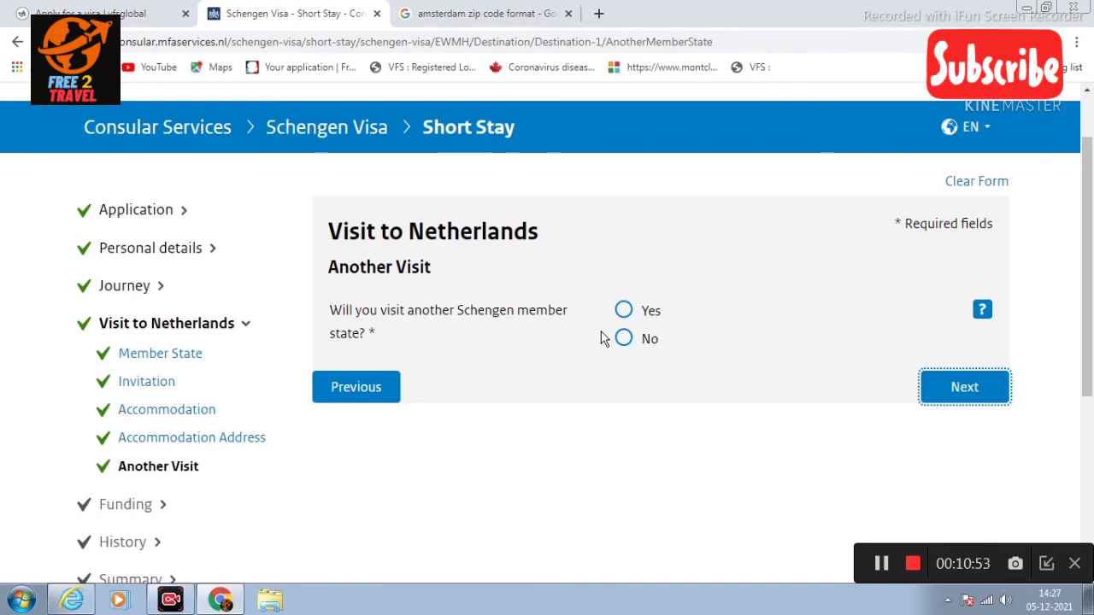
pyautogui.click(623, 339)
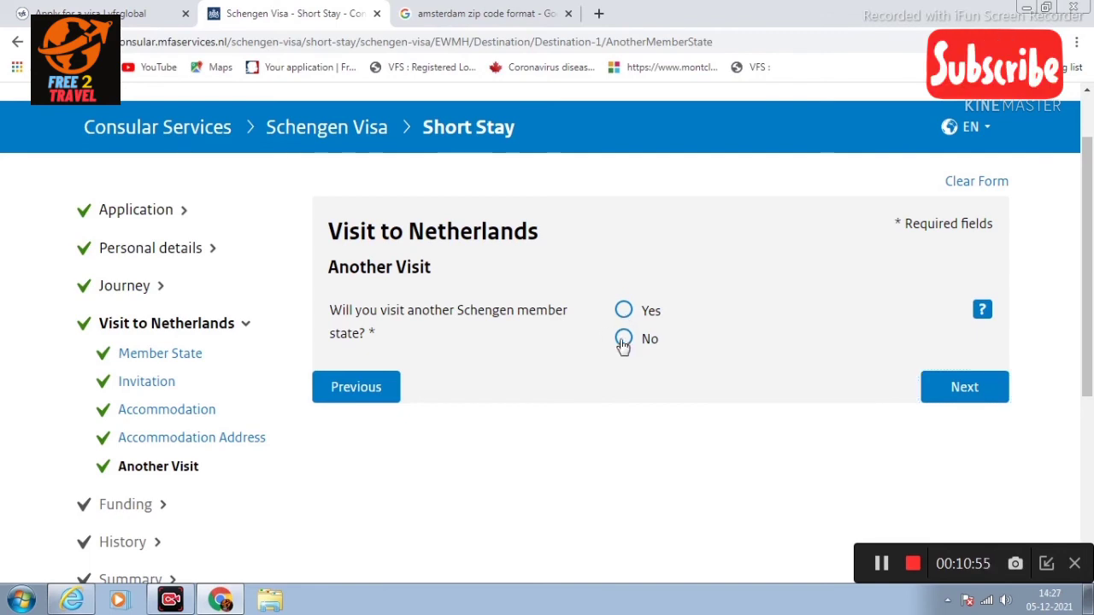
pyautogui.click(968, 395)
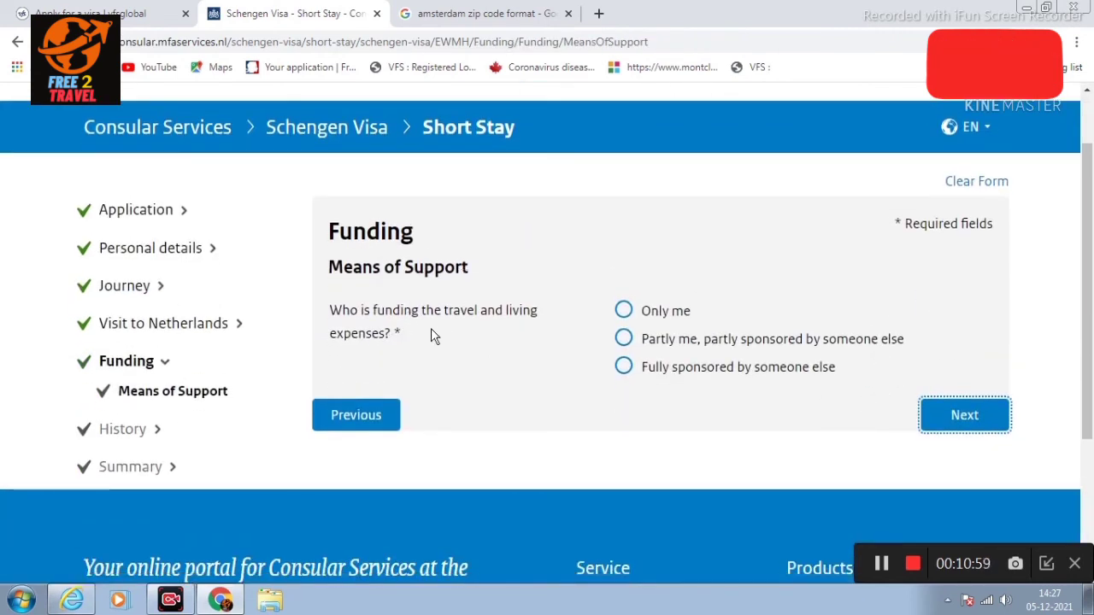
# Step: Choose 'Only me' as funder with Cash, Credit card and Other specified as DEBIT CARD
pyautogui.click(624, 312)
pyautogui.scroll(-1, 654, 366)
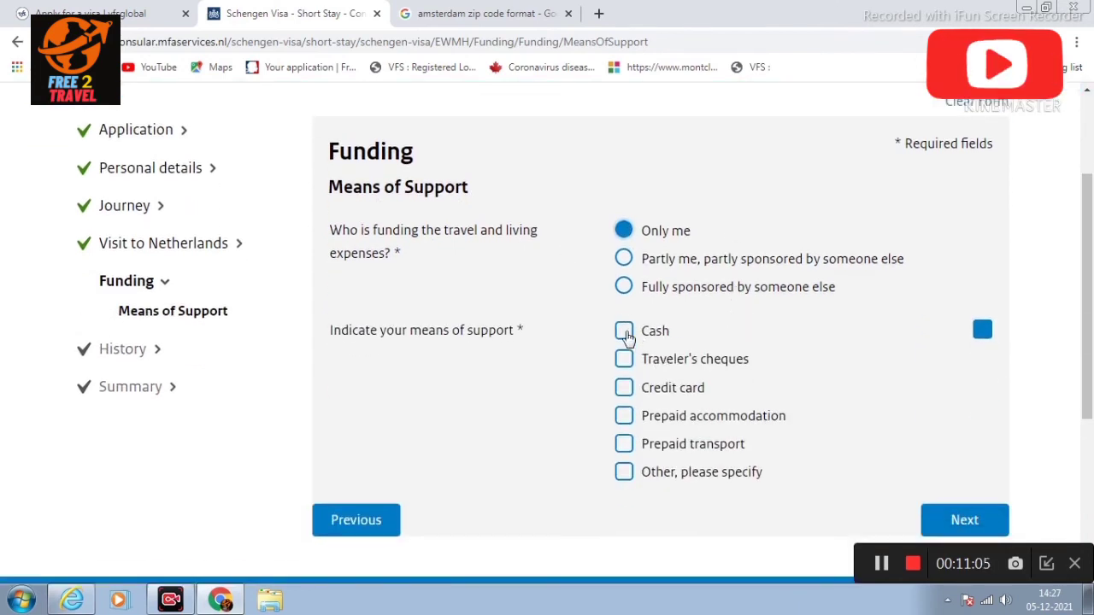
pyautogui.click(624, 331)
pyautogui.scroll(-1, 649, 359)
pyautogui.click(624, 308)
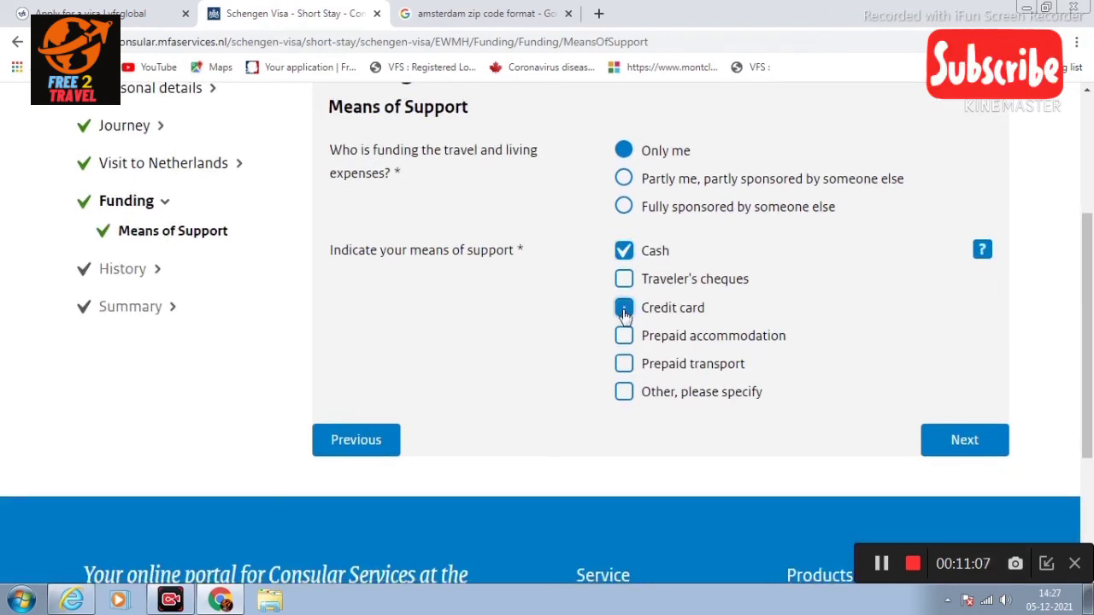
pyautogui.click(625, 395)
pyautogui.click(723, 437)
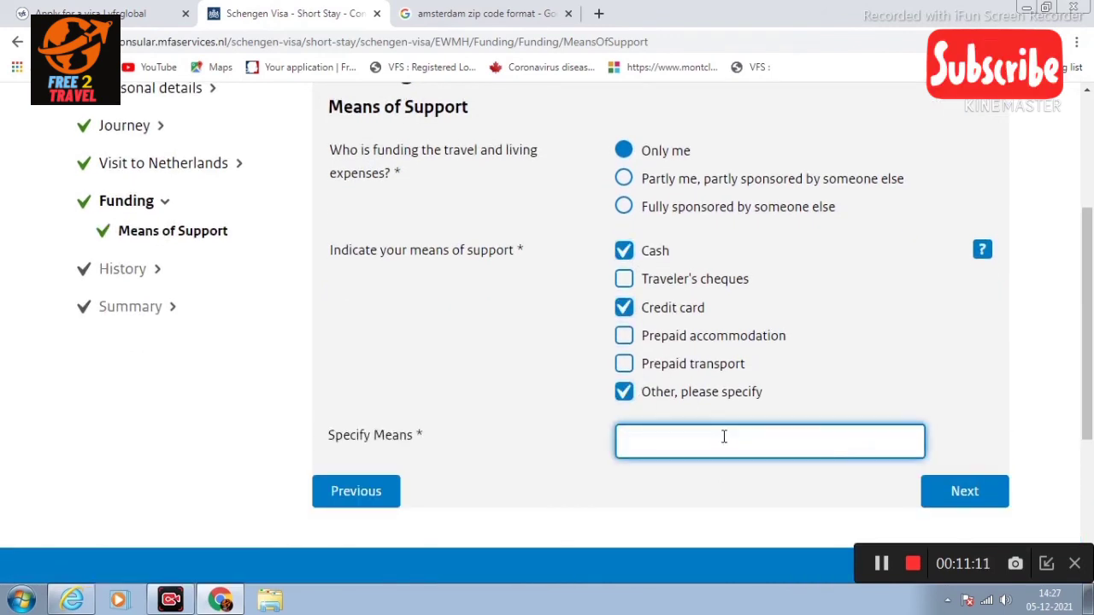
pyautogui.write('DEBIT CARD')
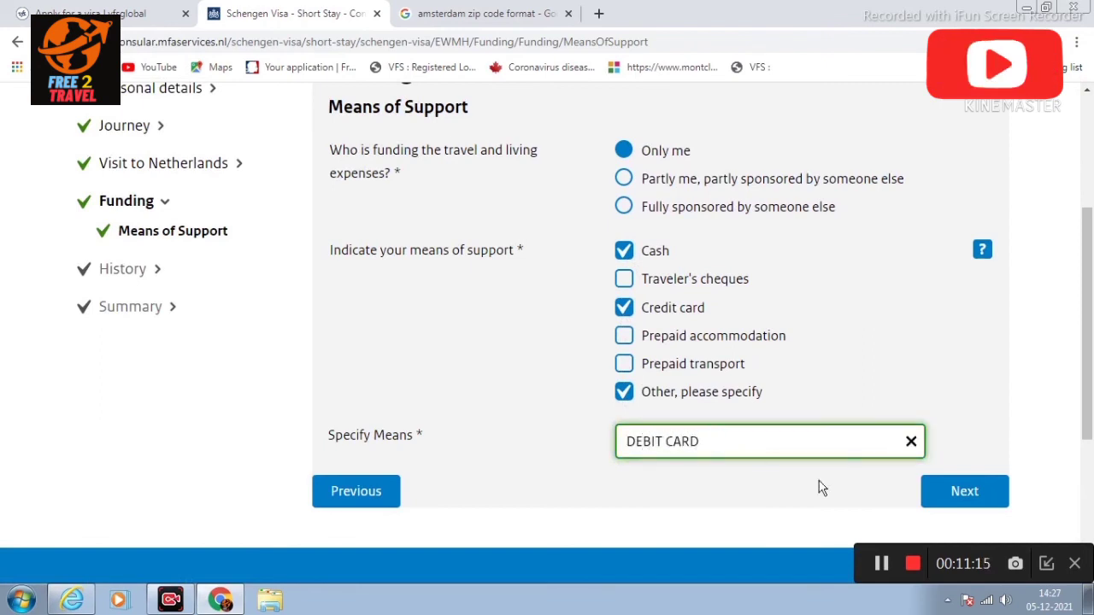
pyautogui.click(947, 487)
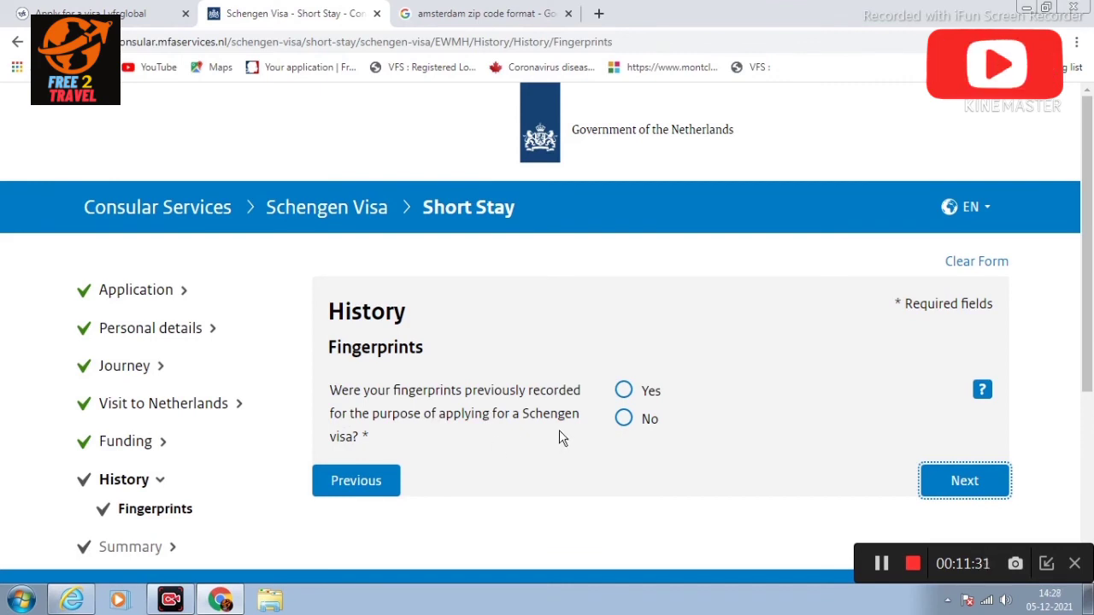
# Step: Answer No to previous fingerprint recording and open the Review Application summary
pyautogui.click(625, 418)
pyautogui.click(969, 479)
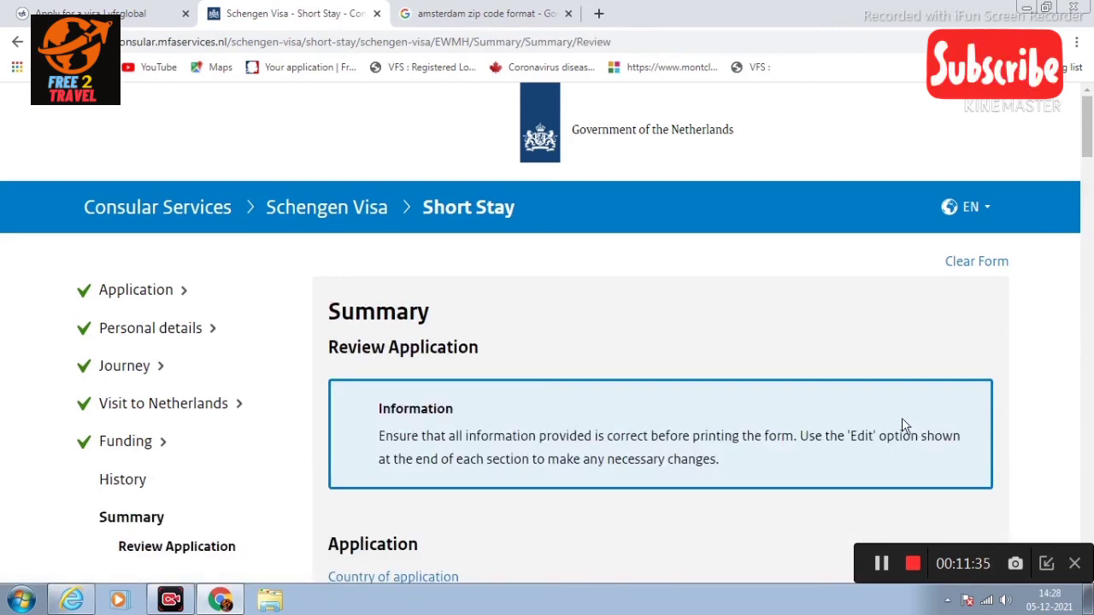
pyautogui.scroll(-3, 854, 419)
pyautogui.scroll(4, 790, 398)
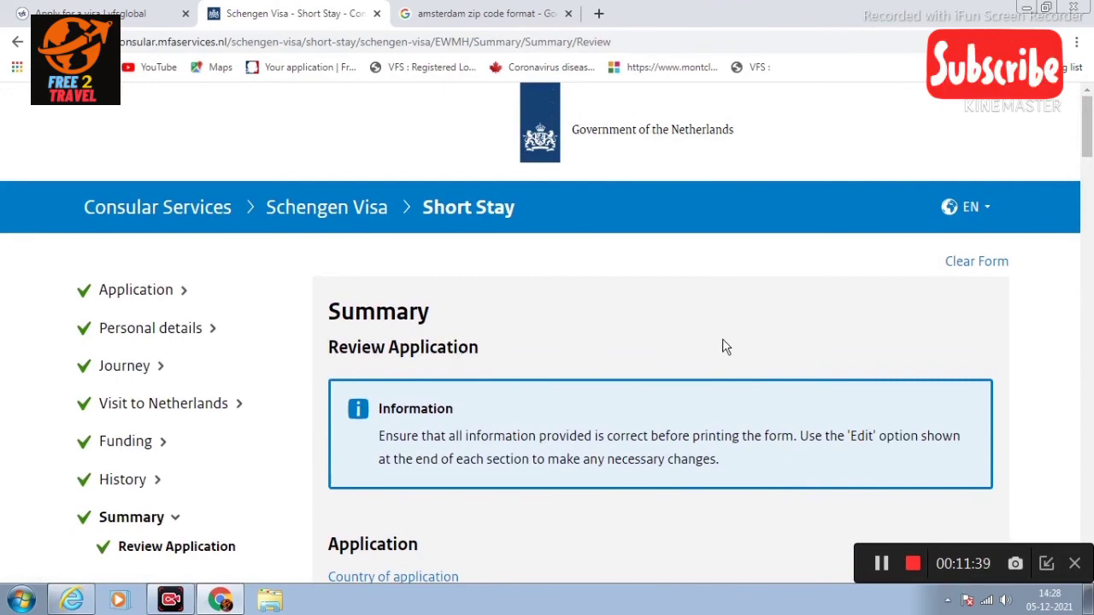
# Step: Scroll the Review Application summary down to the Occupation section
pyautogui.scroll(-4, 712, 348)
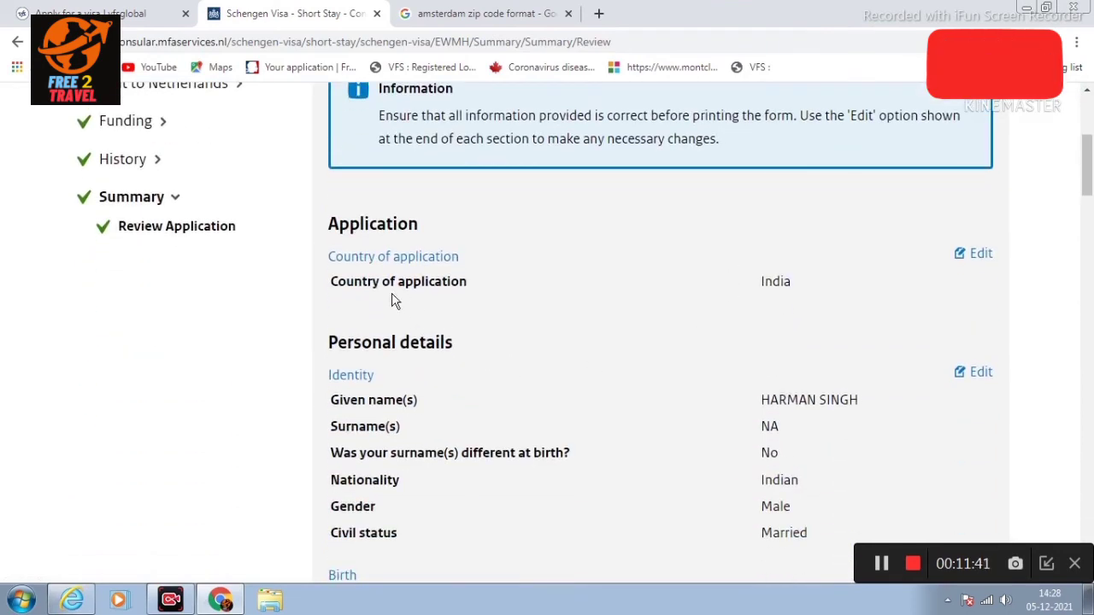
pyautogui.scroll(-1, 821, 293)
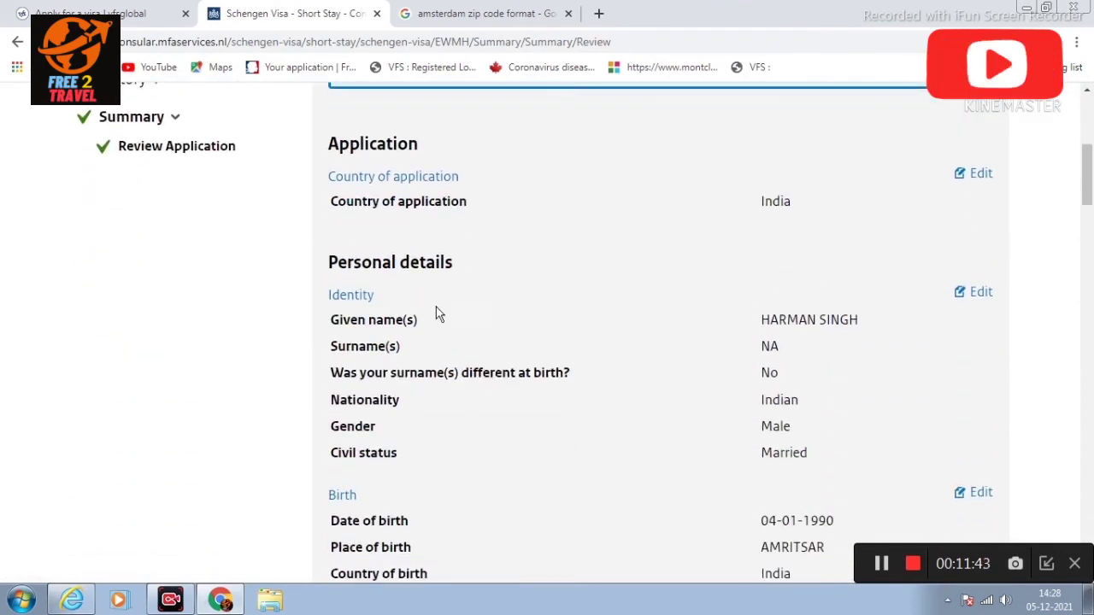
pyautogui.scroll(-1, 795, 329)
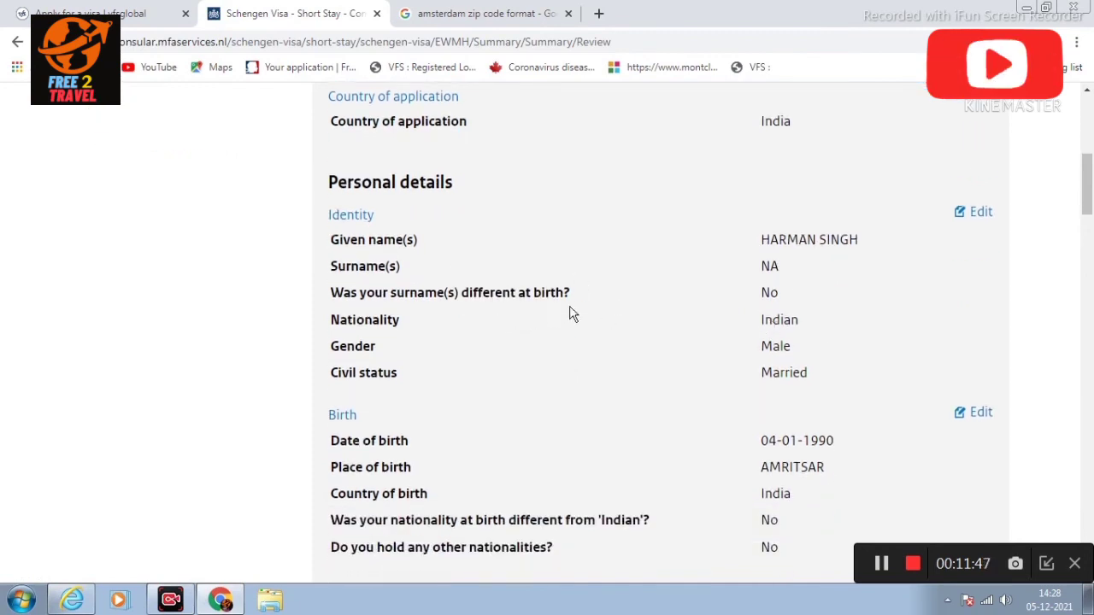
pyautogui.scroll(-1, 723, 327)
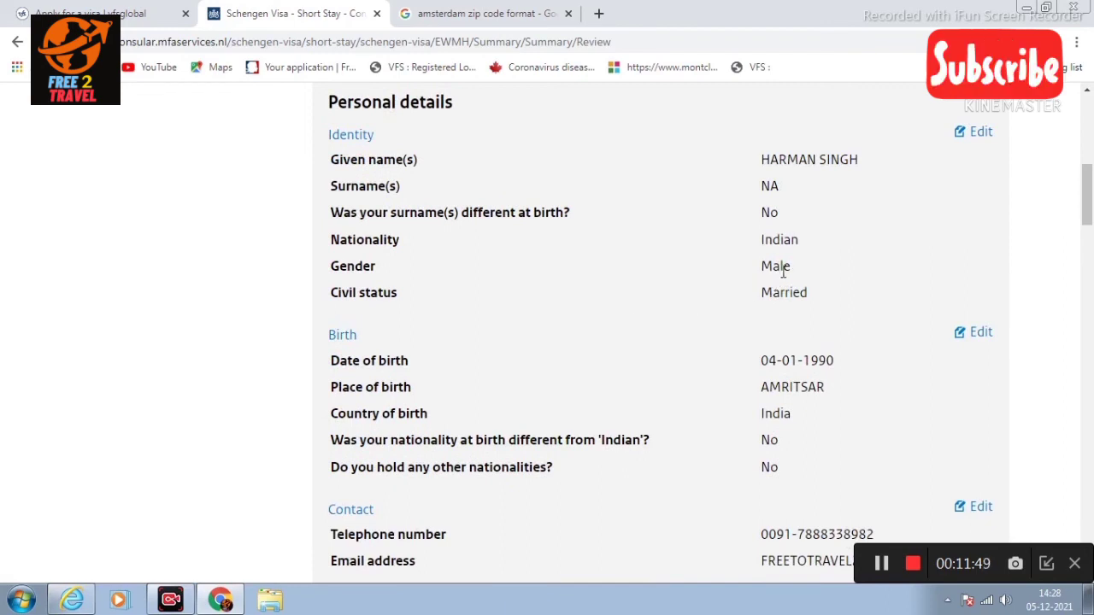
pyautogui.scroll(-1, 812, 297)
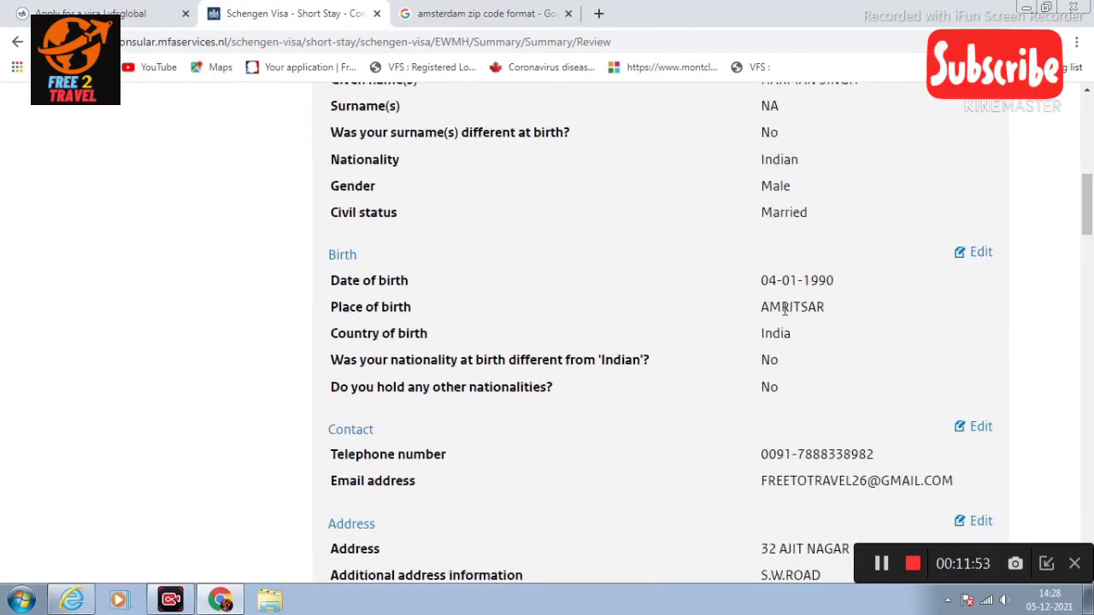
pyautogui.scroll(-2, 847, 305)
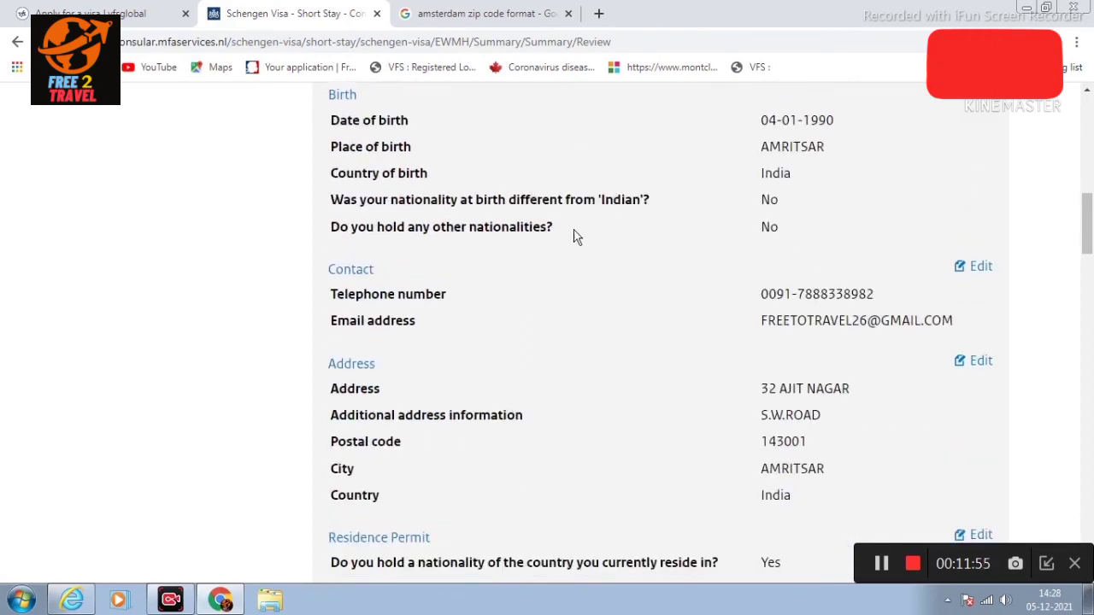
pyautogui.scroll(1, 677, 259)
pyautogui.scroll(-1, 669, 396)
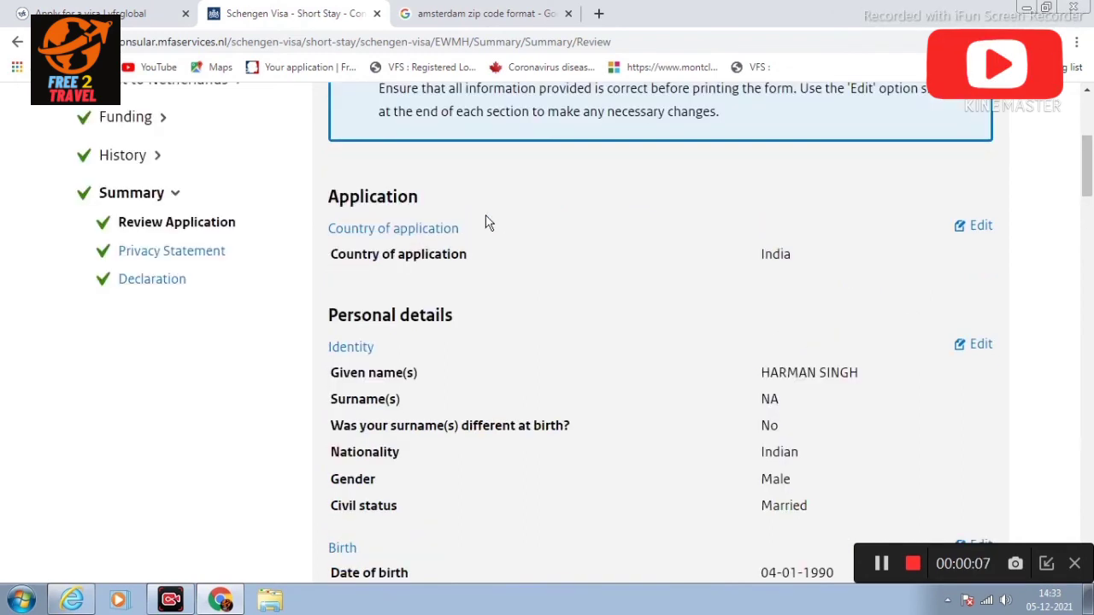
pyautogui.scroll(-1, 488, 222)
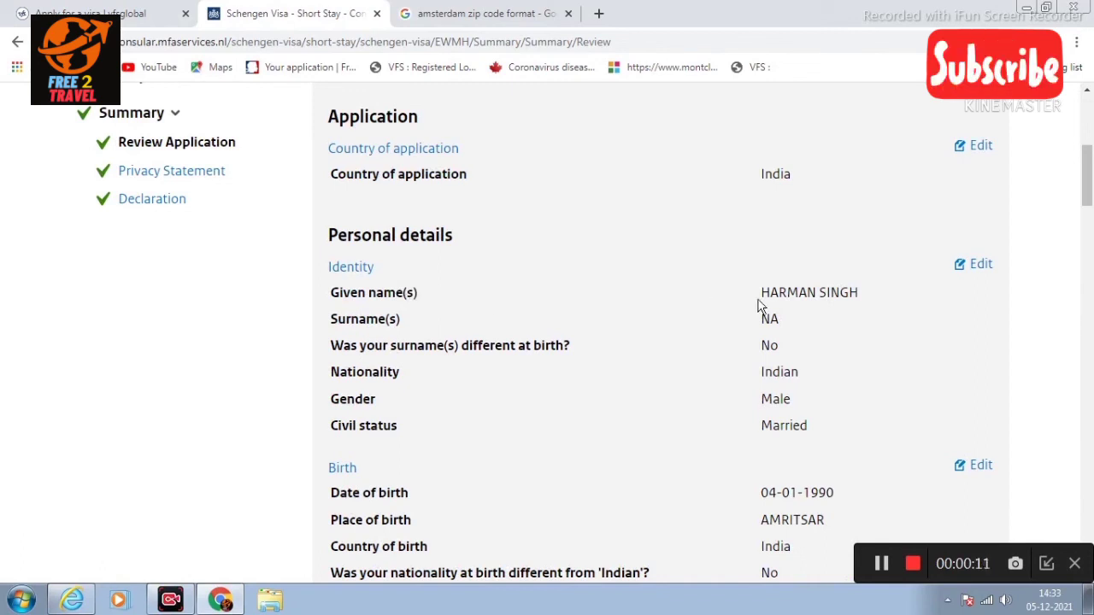
pyautogui.scroll(-1, 814, 351)
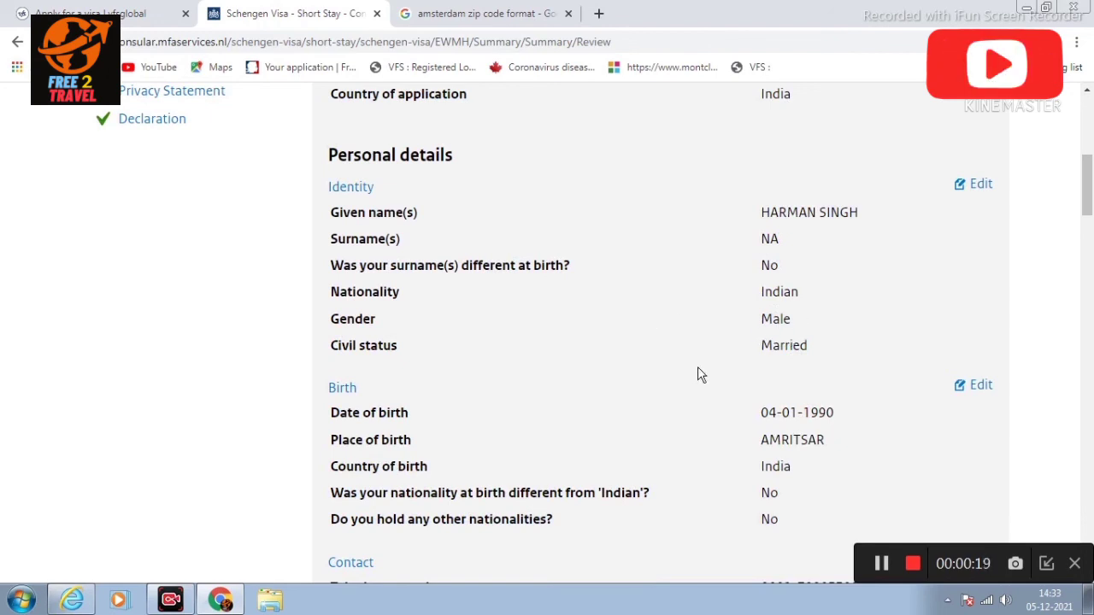
pyautogui.scroll(-2, 826, 356)
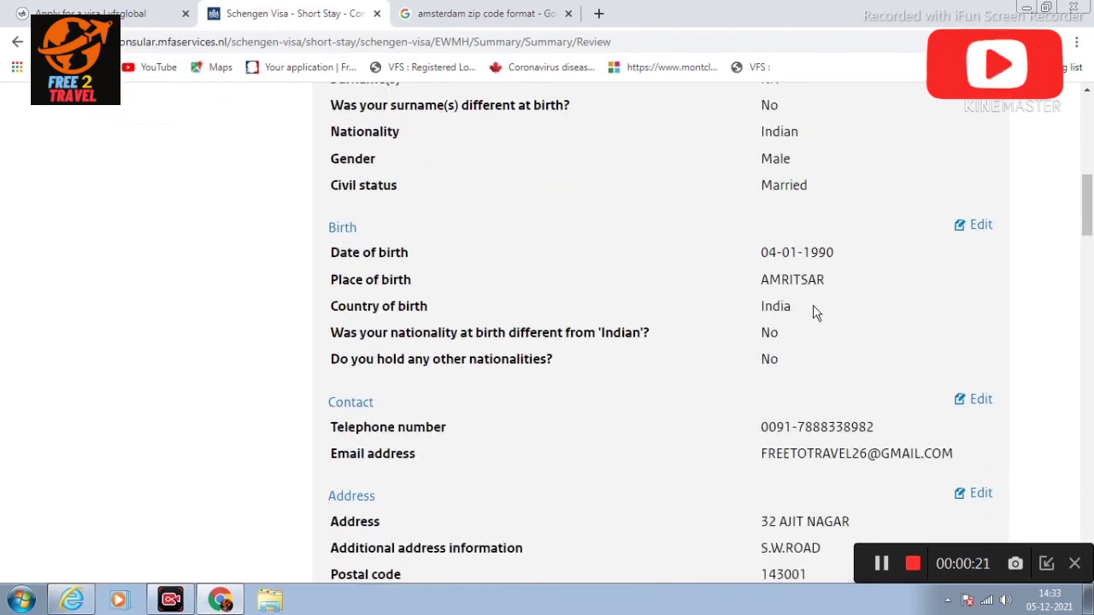
pyautogui.scroll(-1, 813, 342)
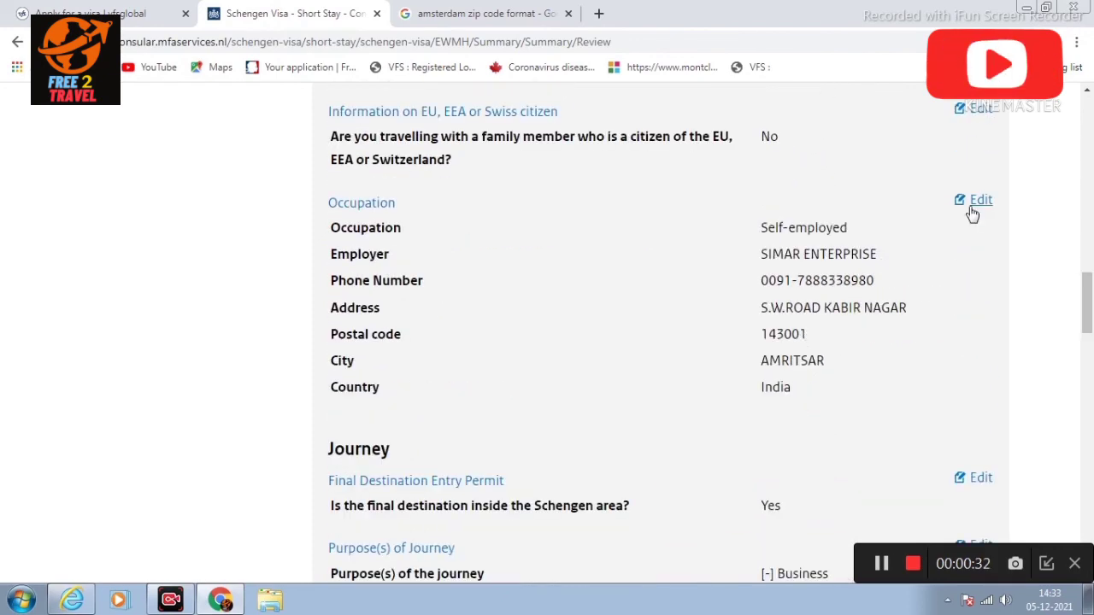
# Step: Correct the employer phone number in the occupation details by removing the wrong last digit
pyautogui.click(978, 203)
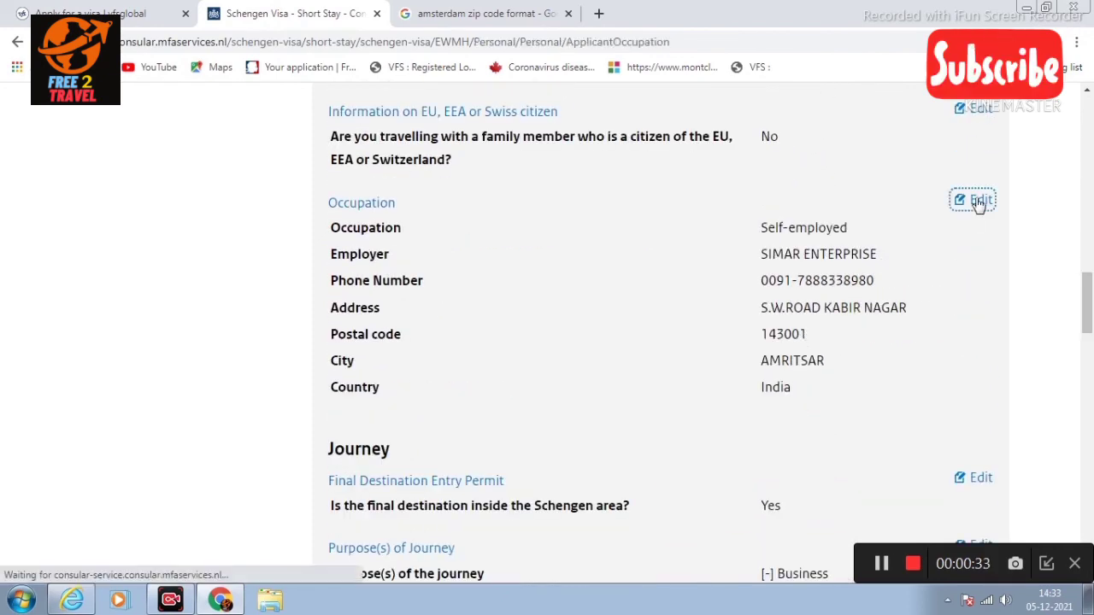
pyautogui.scroll(-1, 749, 270)
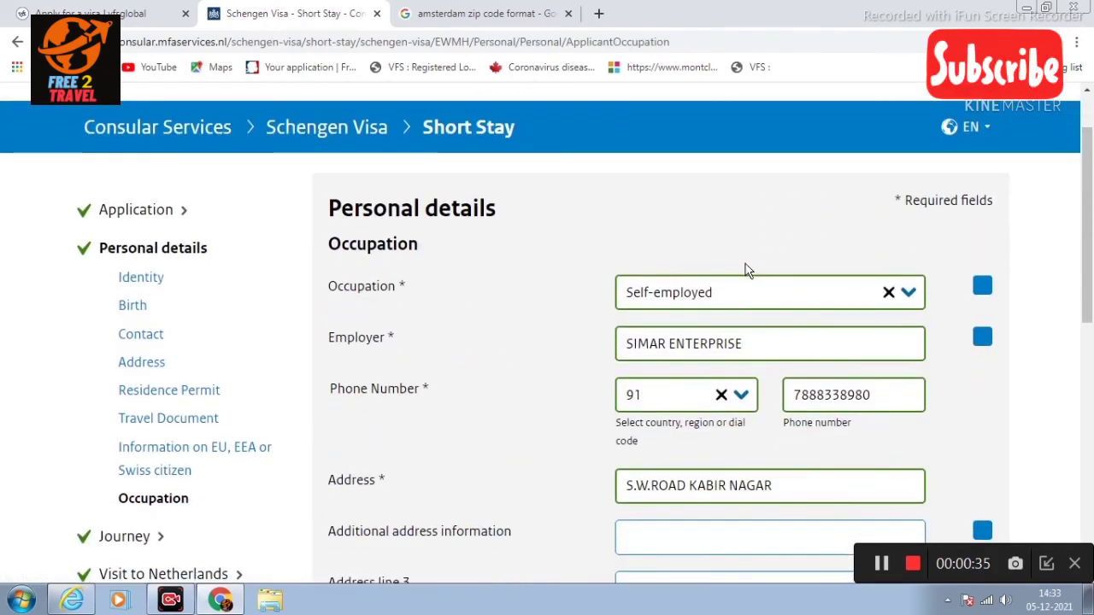
pyautogui.scroll(-1, 760, 265)
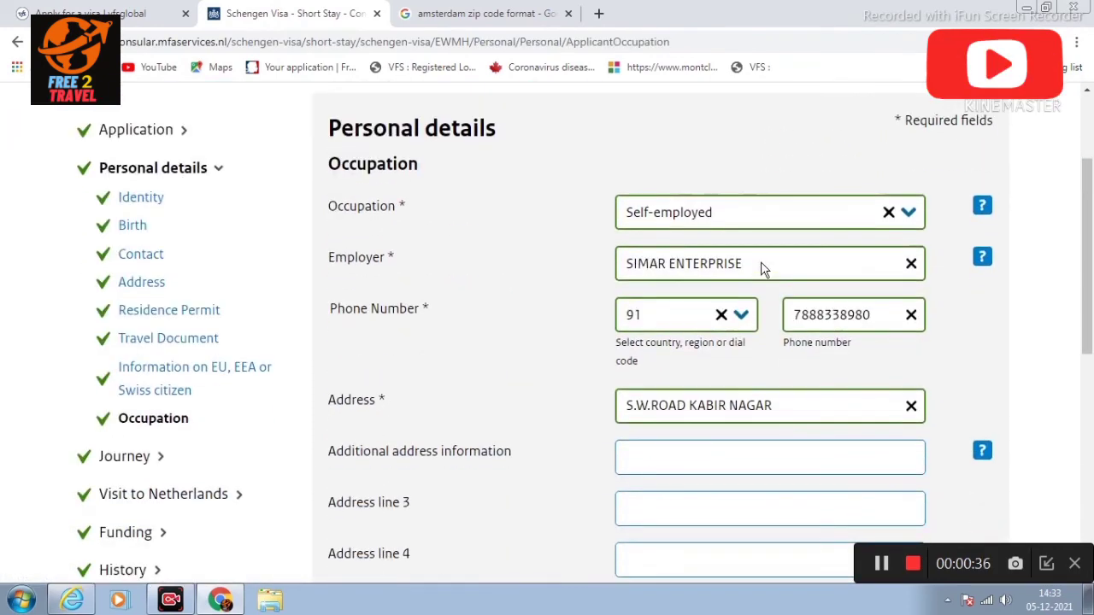
pyautogui.click(874, 315)
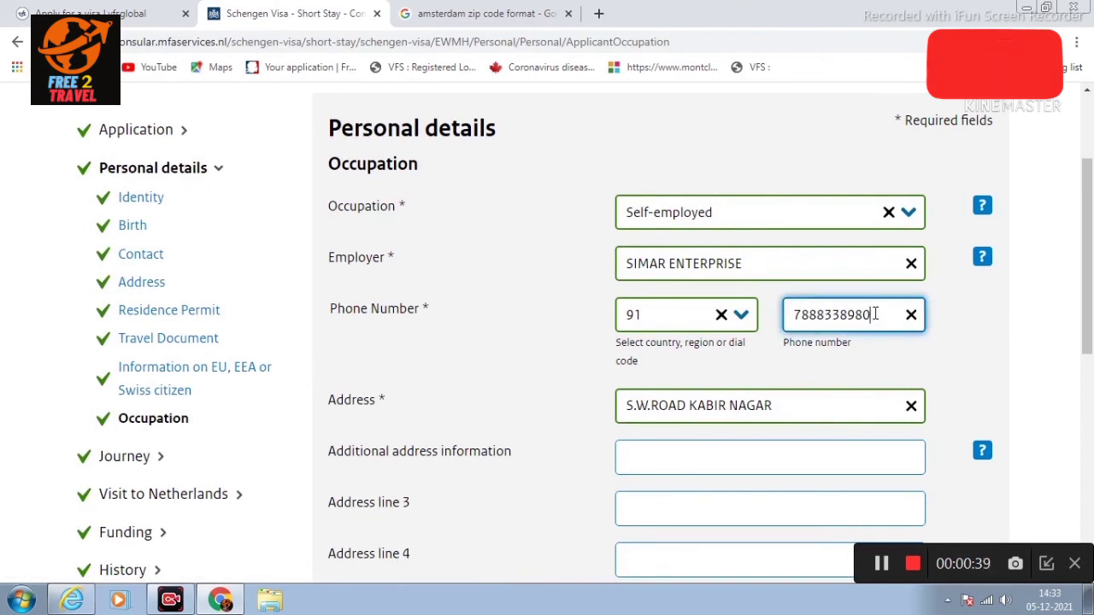
pyautogui.press('BackSpace')
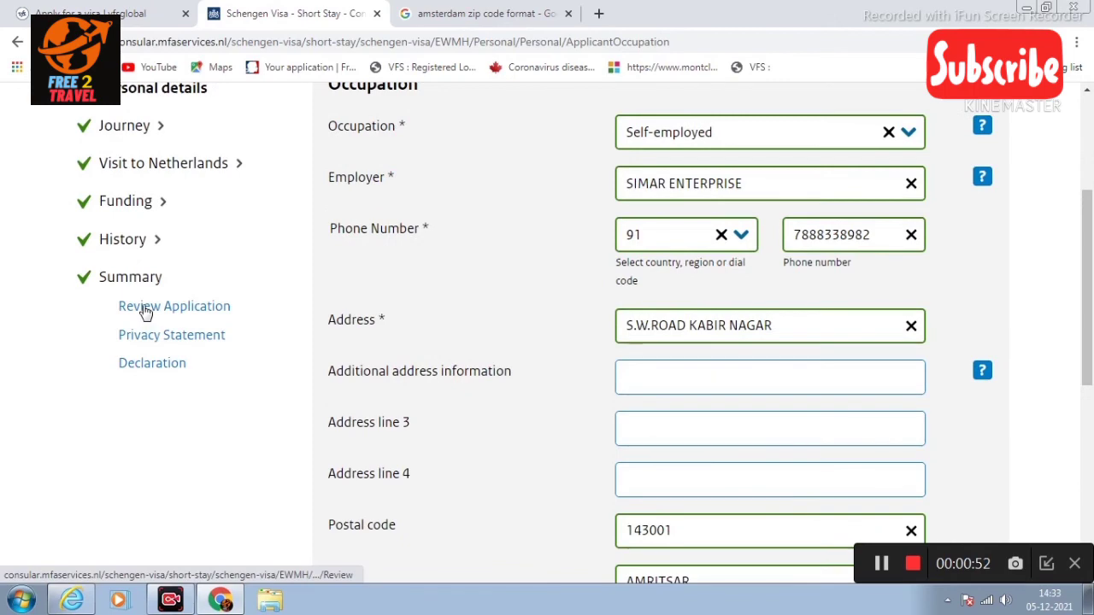
# Step: Return to the application review summary and check every section through History
pyautogui.click(146, 308)
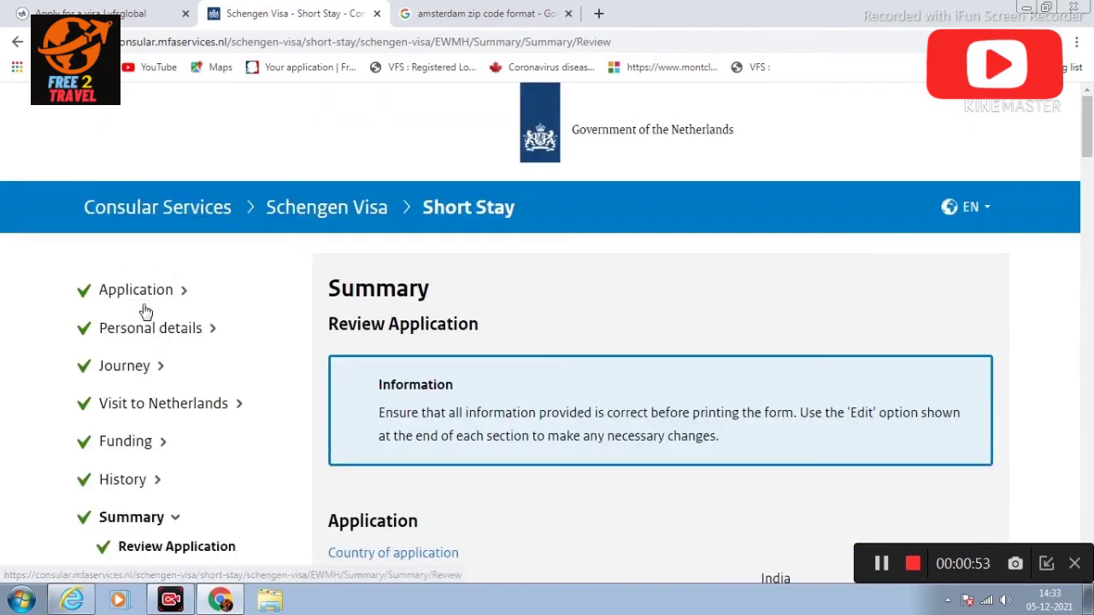
pyautogui.scroll(-10, 806, 282)
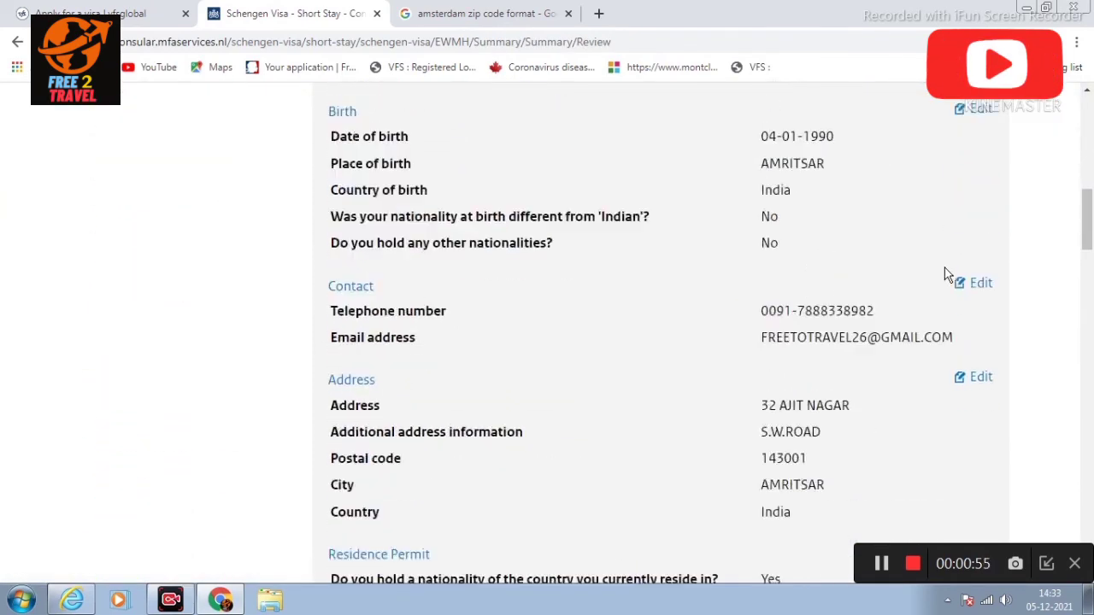
pyautogui.scroll(-5, 947, 273)
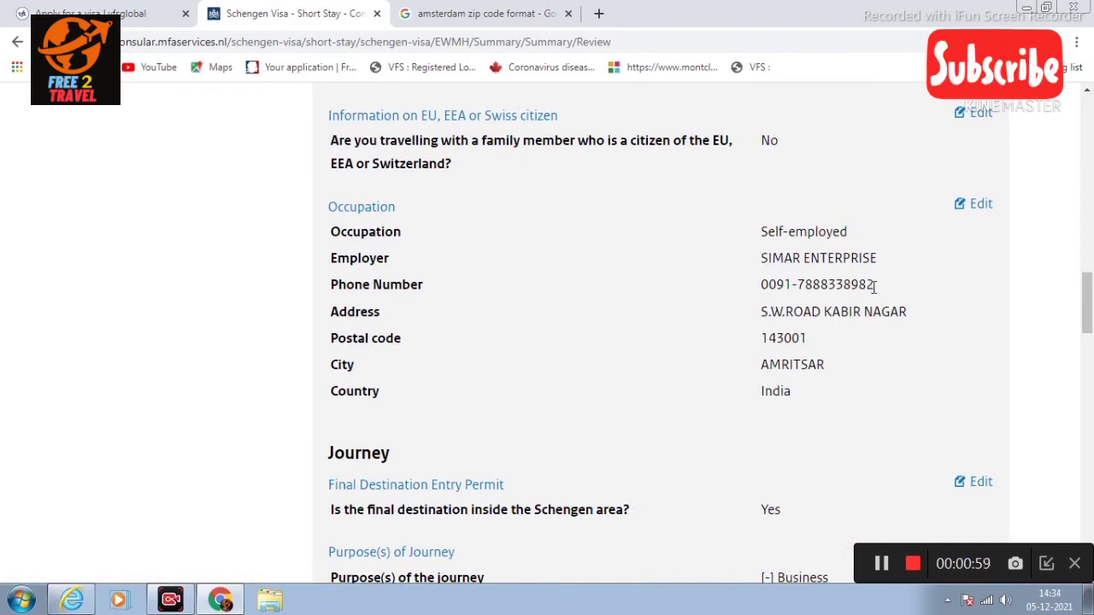
pyautogui.scroll(-10, 878, 300)
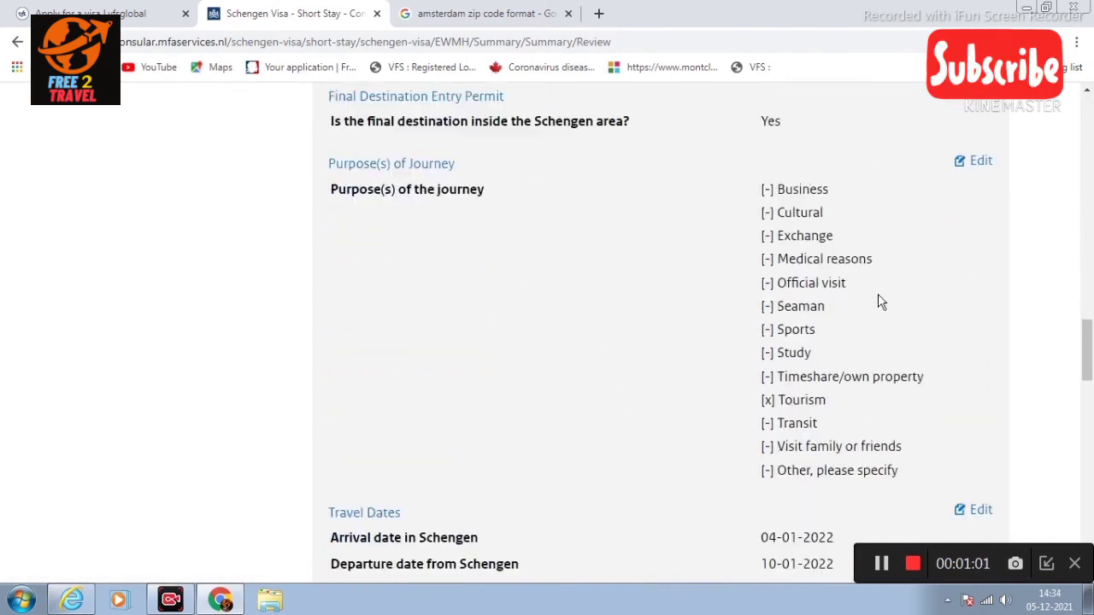
pyautogui.scroll(-10, 882, 304)
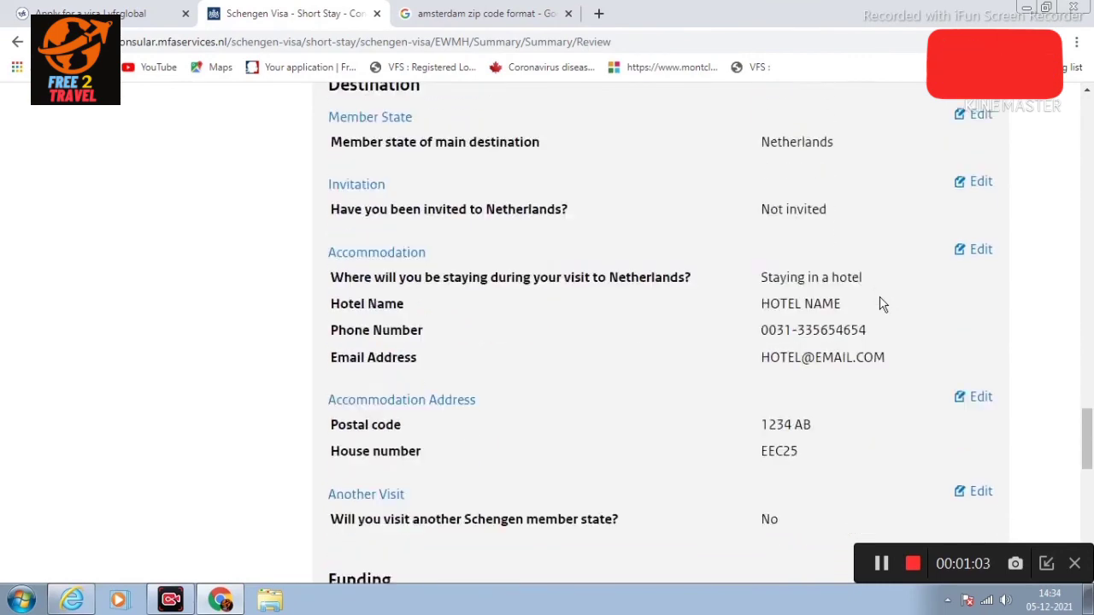
pyautogui.scroll(2, 883, 305)
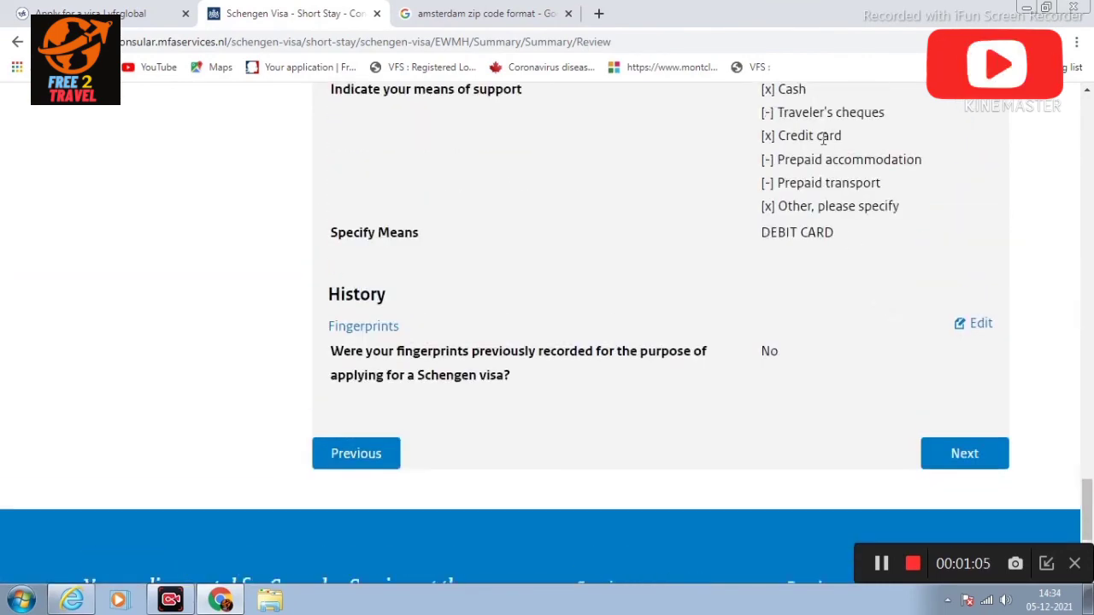
# Step: Continue from the review summary past the Privacy Statement to the Declaration, downloading the application PDF
pyautogui.click(964, 453)
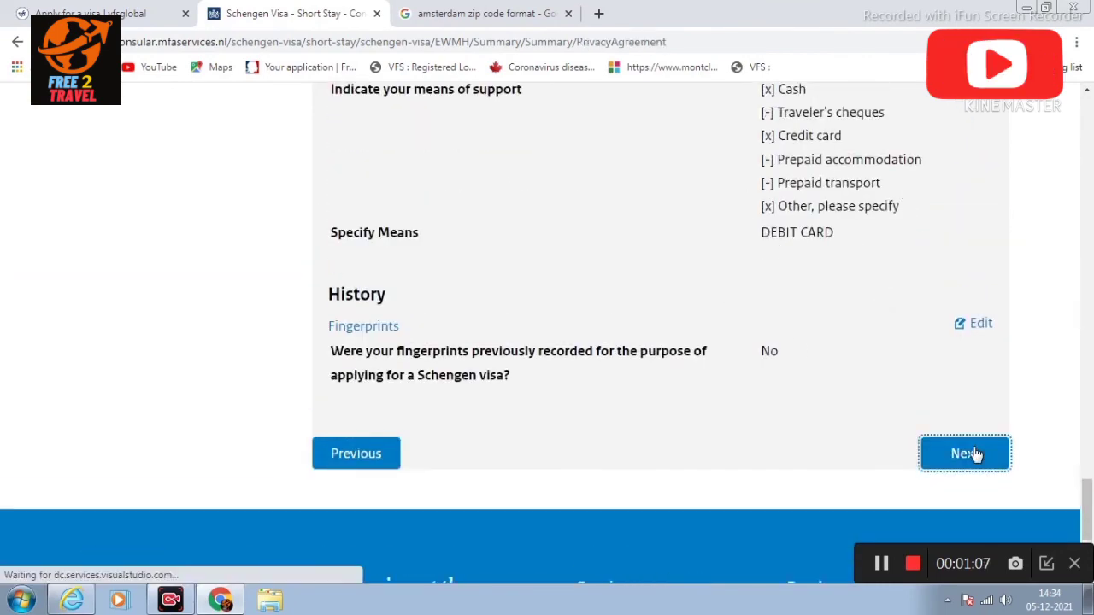
pyautogui.scroll(-3, 935, 374)
pyautogui.scroll(2, 940, 368)
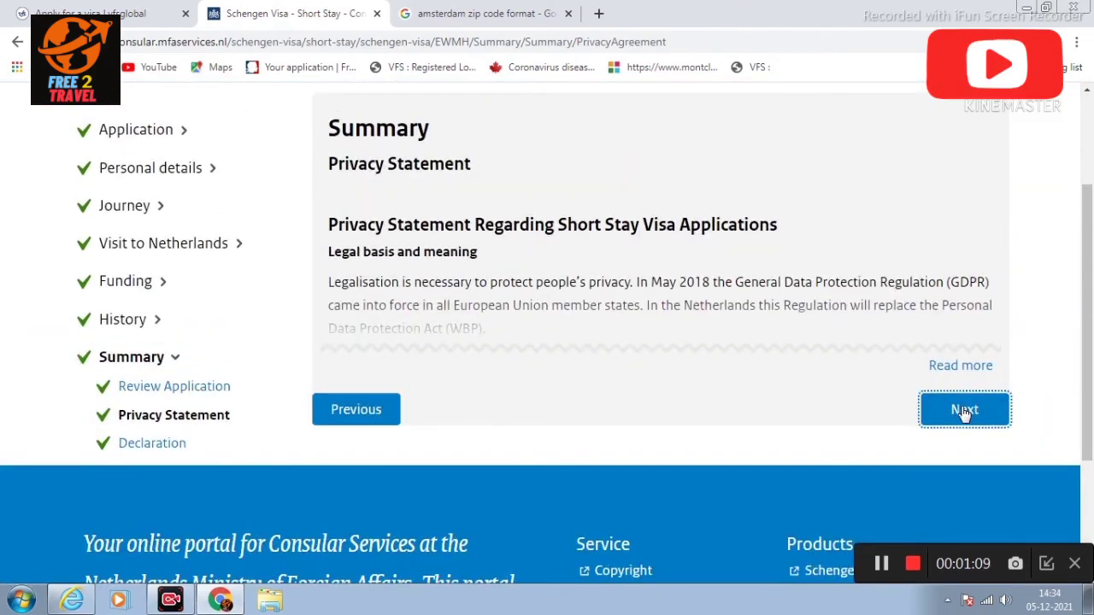
pyautogui.click(964, 408)
pyautogui.scroll(-3, 902, 363)
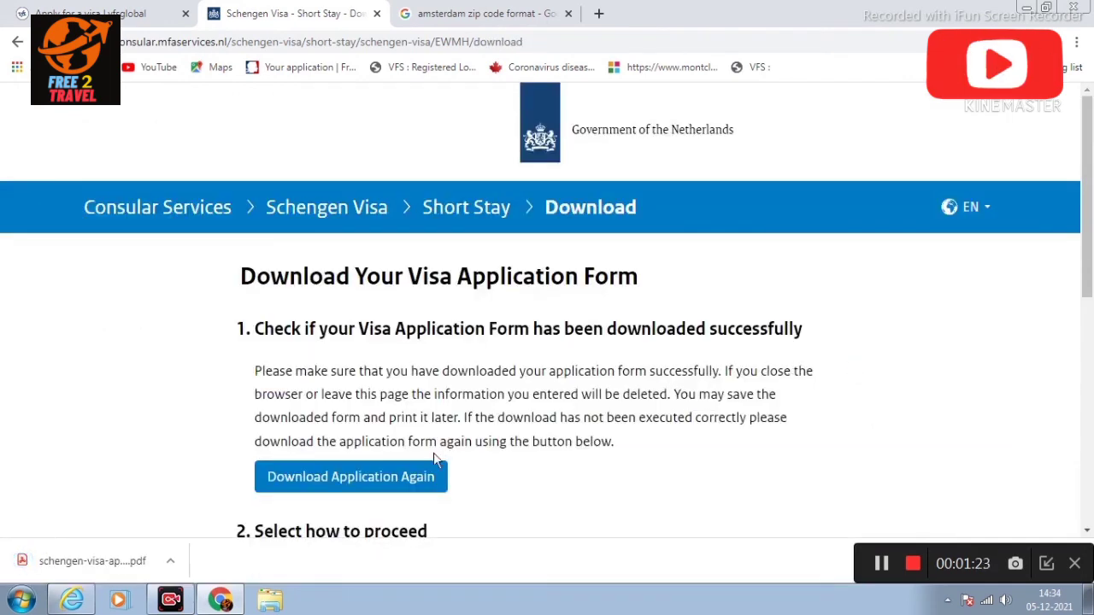
# Step: Open the downloaded schengen-visa-application PDF and review its filled pages down to the GDPR privacy notes
pyautogui.click(127, 567)
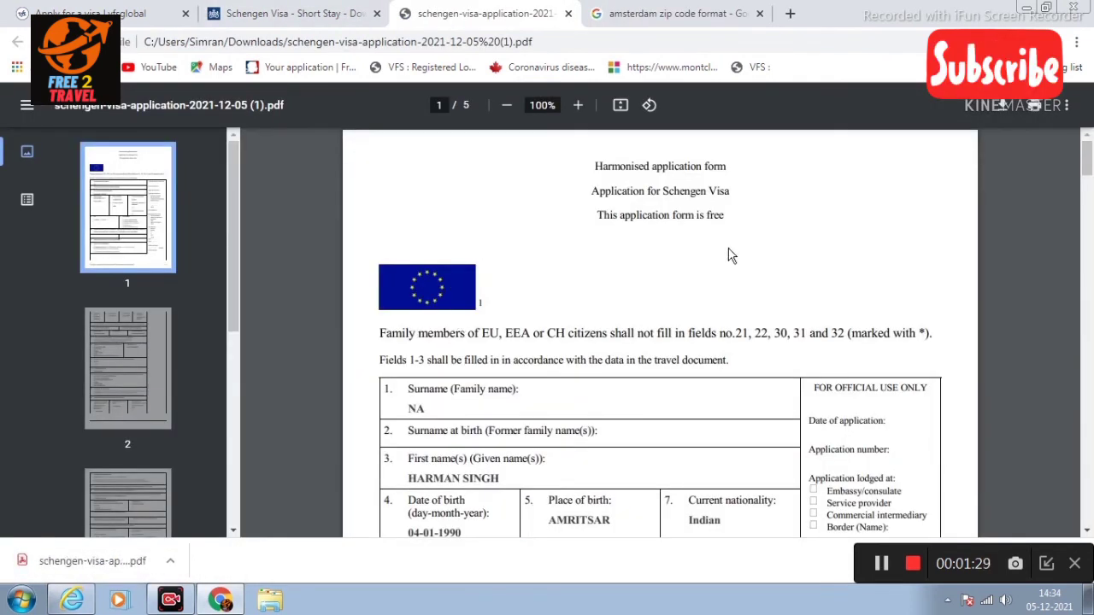
pyautogui.scroll(-1, 921, 261)
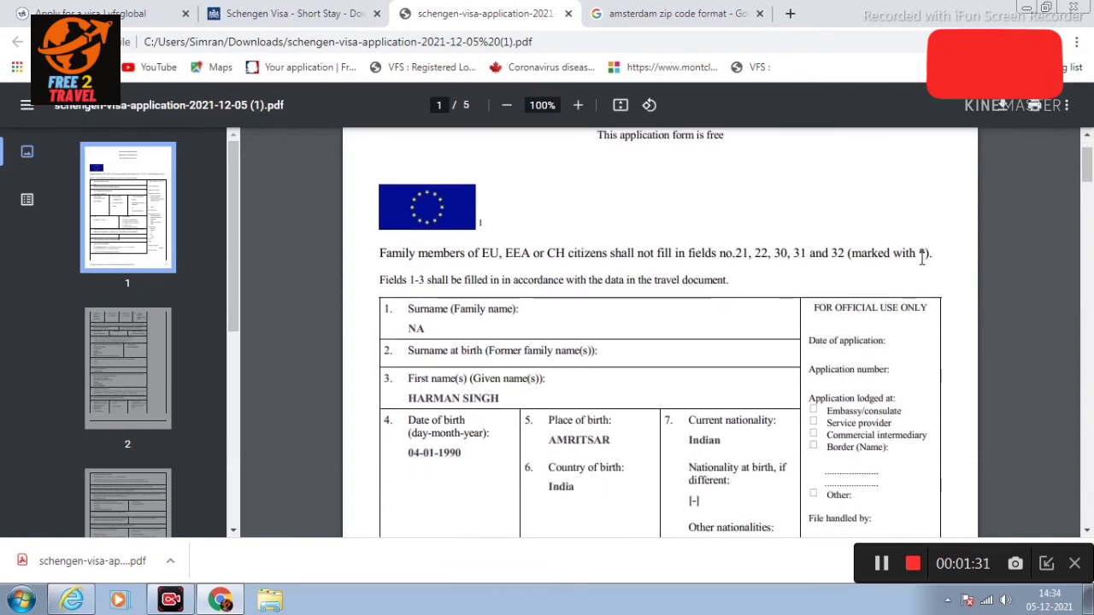
pyautogui.scroll(-1, 921, 260)
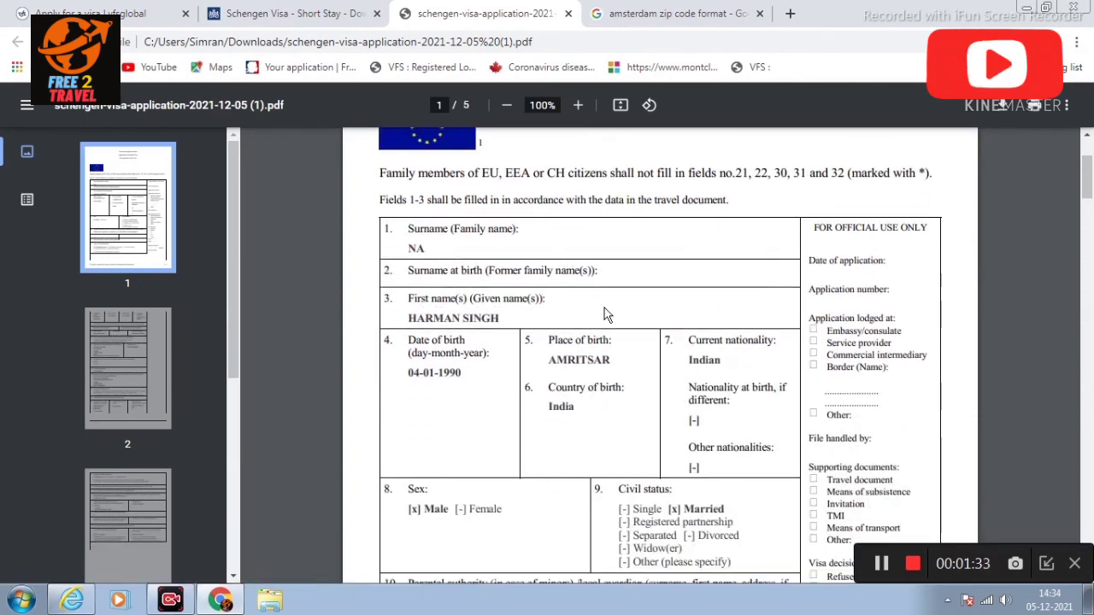
pyautogui.scroll(-1, 627, 310)
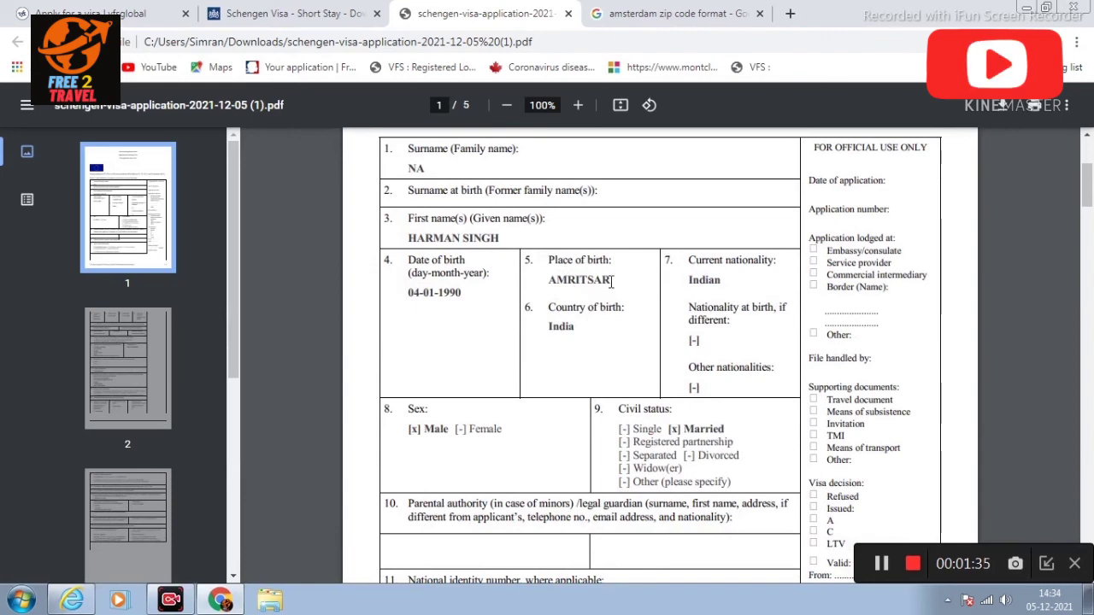
pyautogui.scroll(-1, 737, 320)
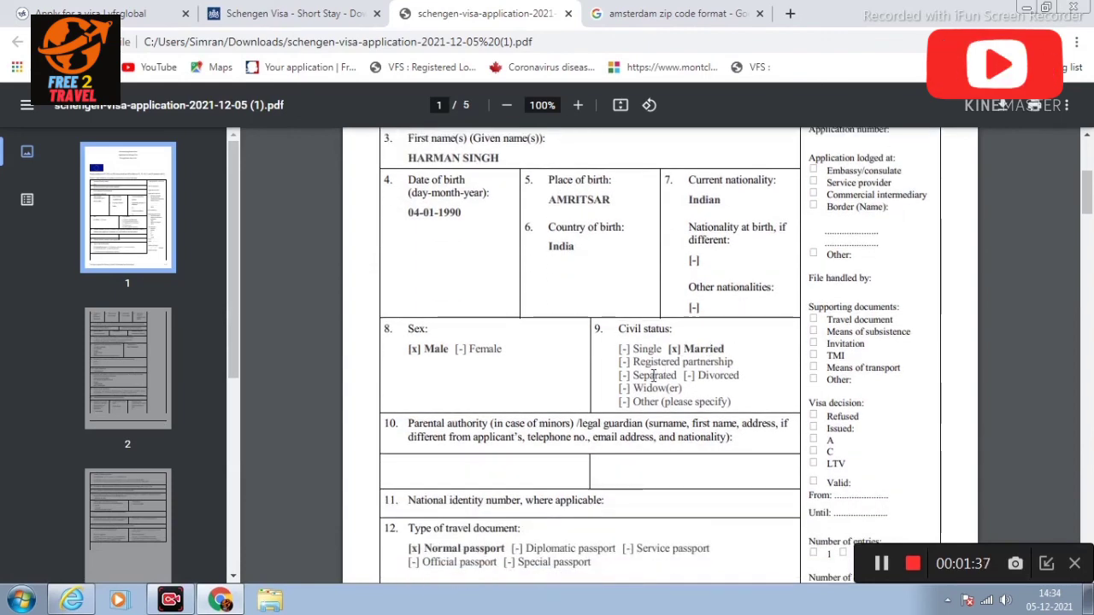
pyautogui.scroll(-3, 647, 382)
pyautogui.scroll(-1, 647, 382)
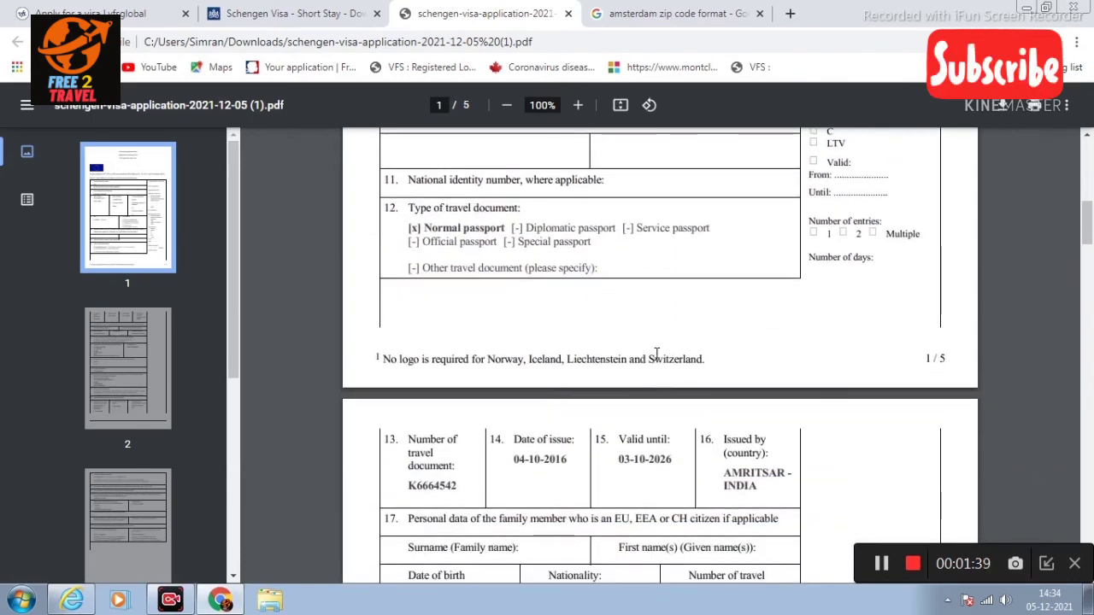
pyautogui.scroll(-2, 643, 381)
pyautogui.scroll(-4, 659, 359)
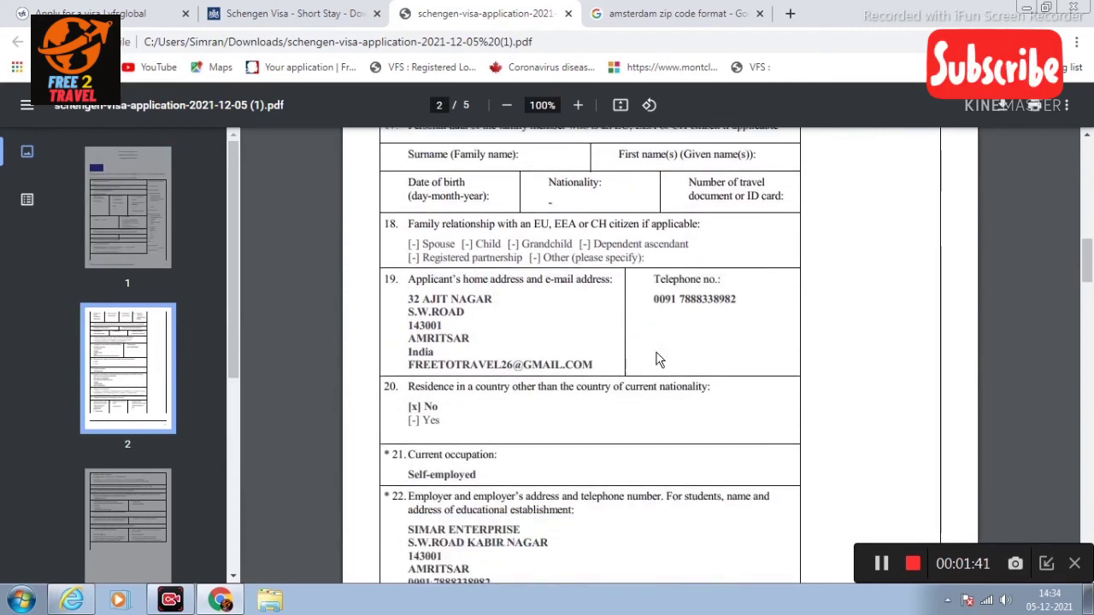
pyautogui.scroll(-1, 658, 359)
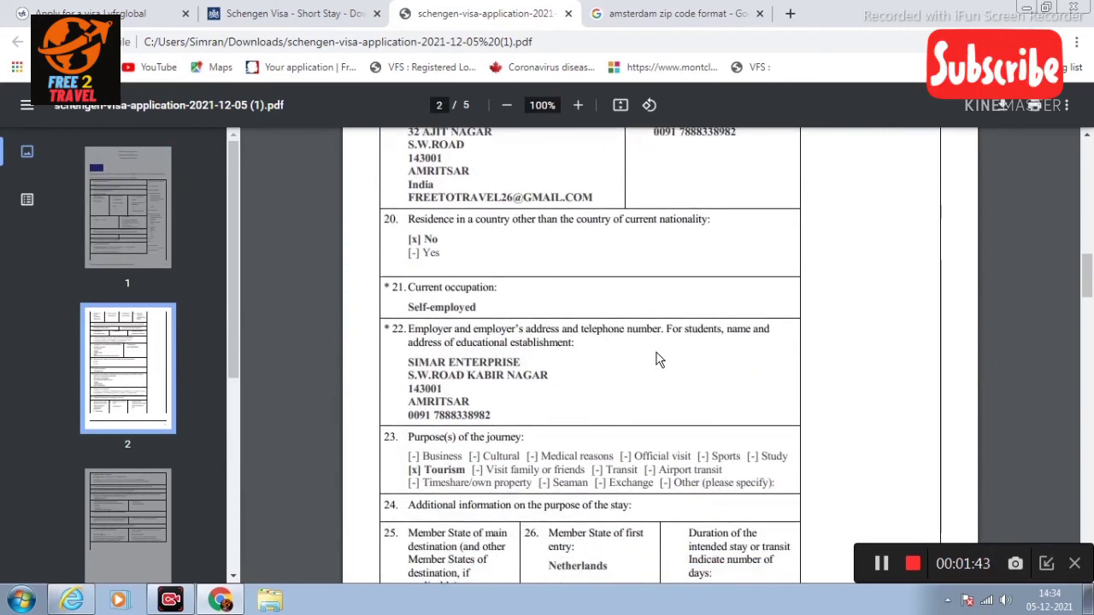
pyautogui.scroll(-1, 658, 359)
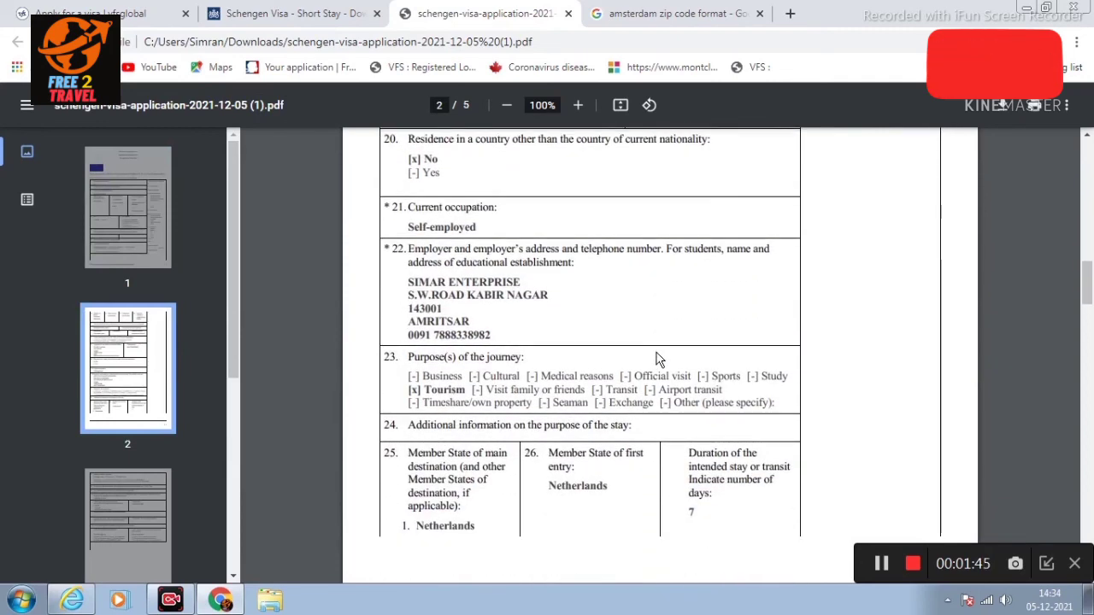
pyautogui.scroll(-5, 658, 359)
pyautogui.scroll(-8, 657, 357)
pyautogui.scroll(-5, 657, 347)
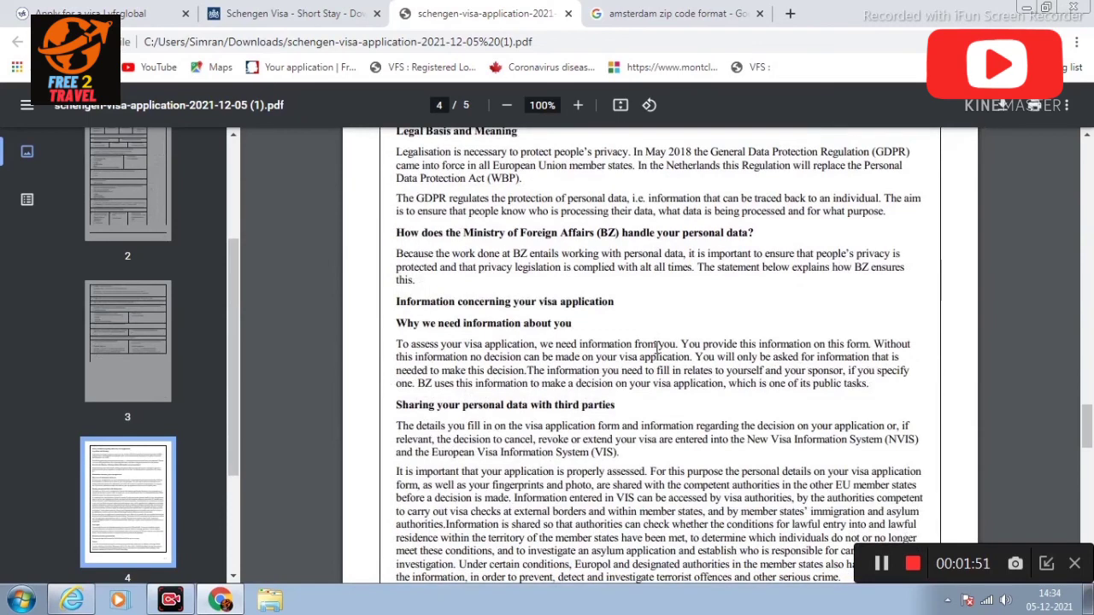
pyautogui.scroll(-3, 657, 347)
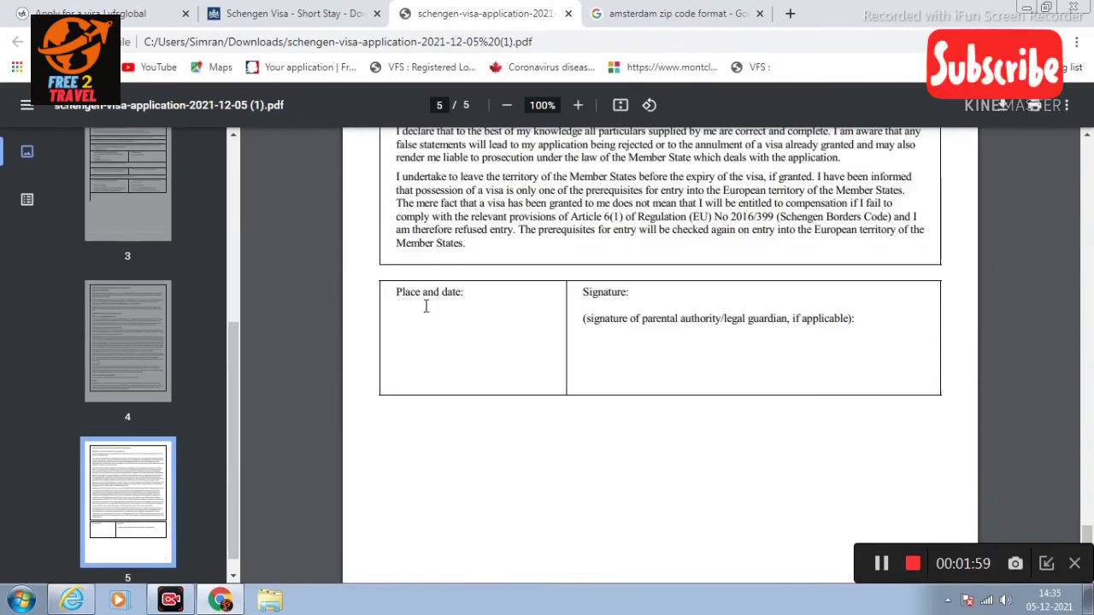